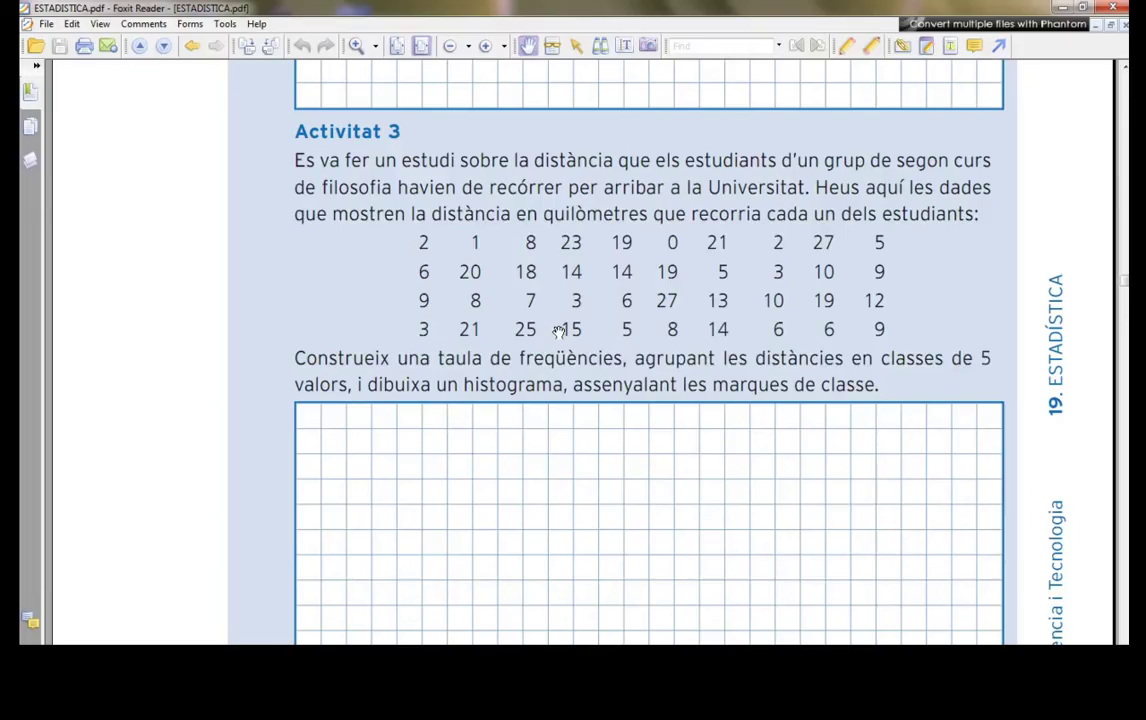
Enter the first class below the data: 0 in C10, a in D10 and 4 in E10.
scroll(565, 330, "down", 1)
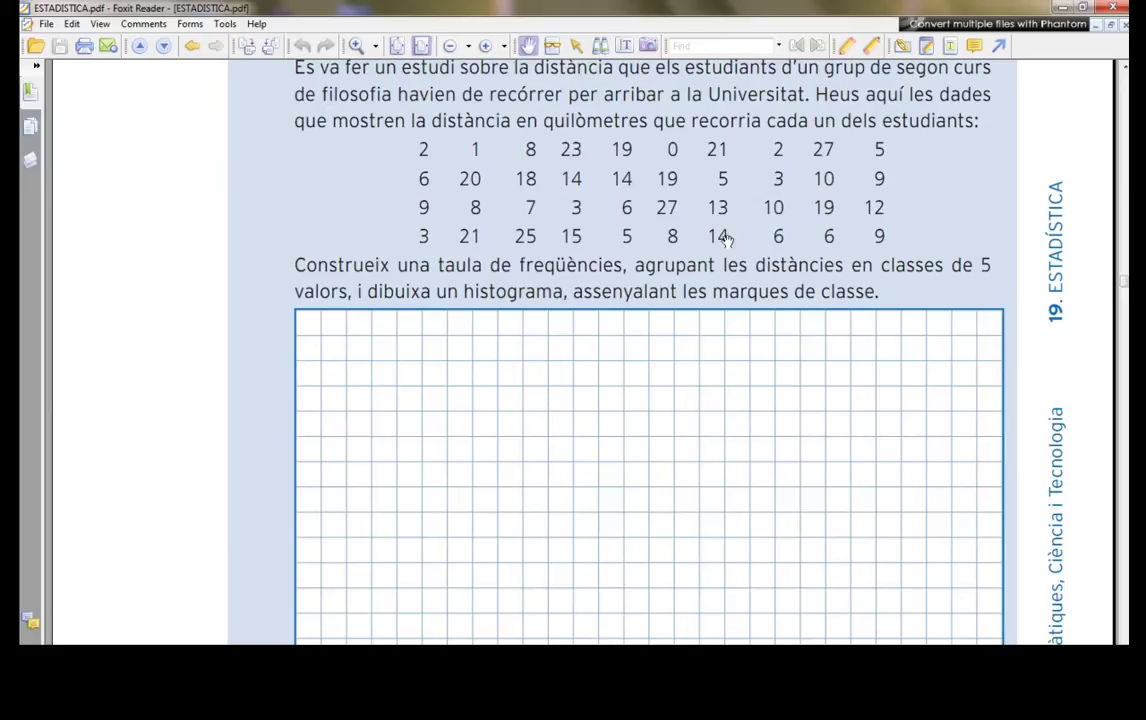
scroll(651, 287, "down", 1)
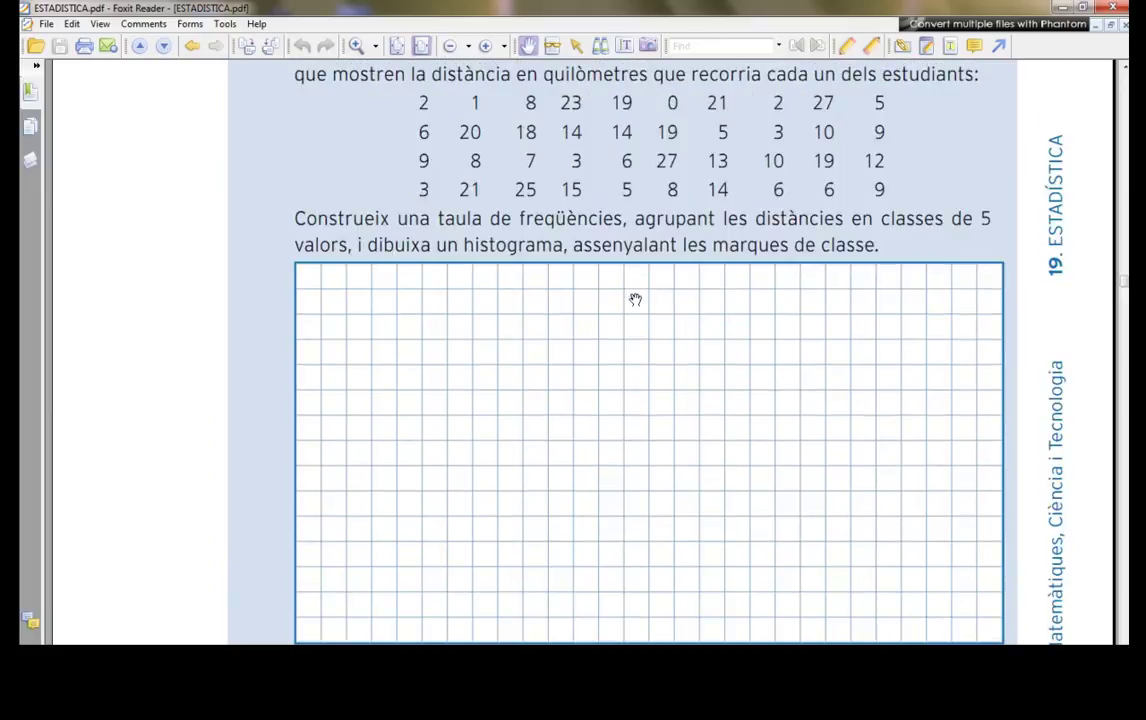
scroll(624, 333, "up", 2)
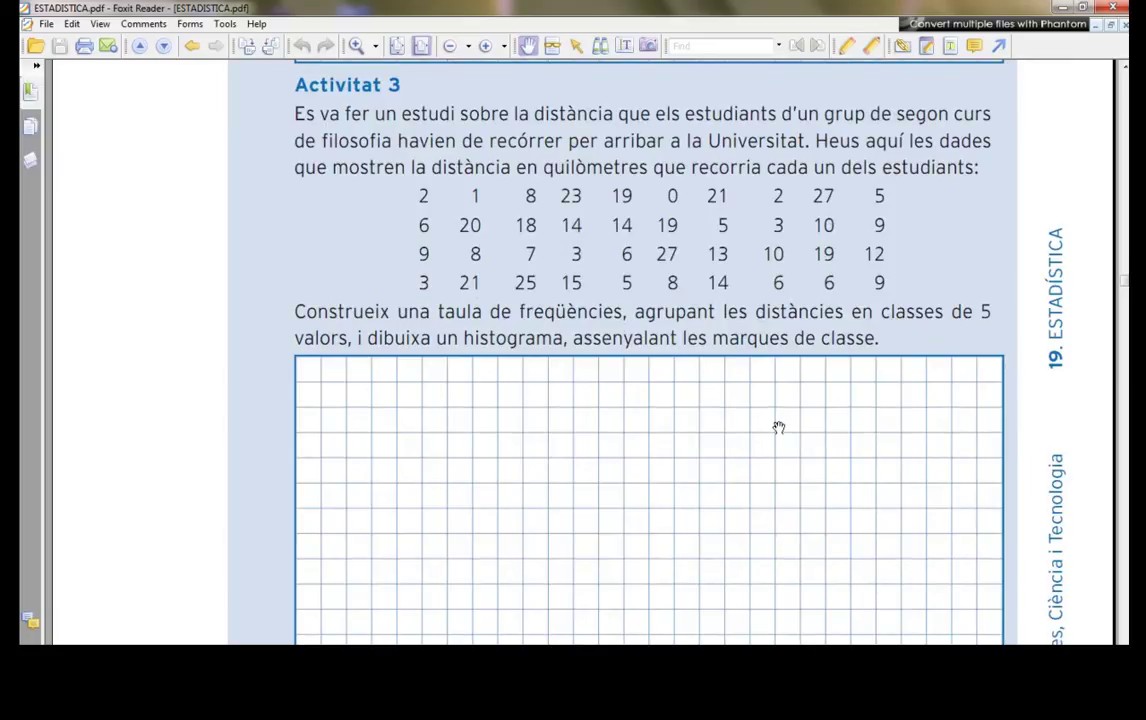
scroll(870, 335, "up", 3)
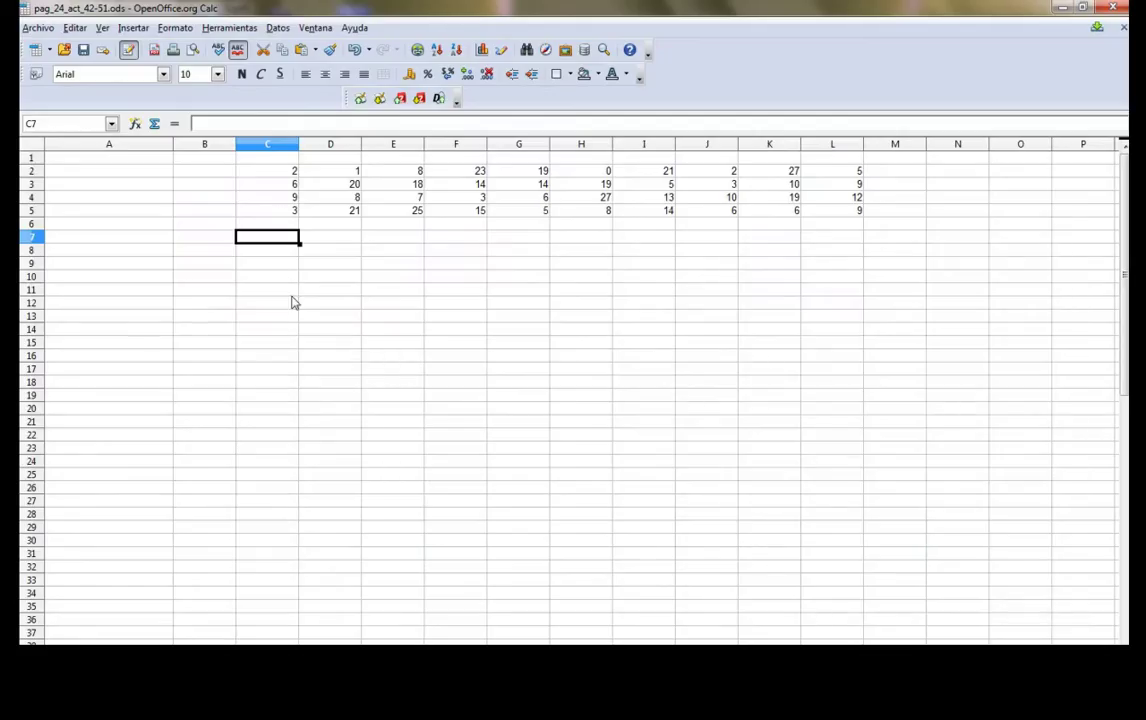
left_click(278, 265)
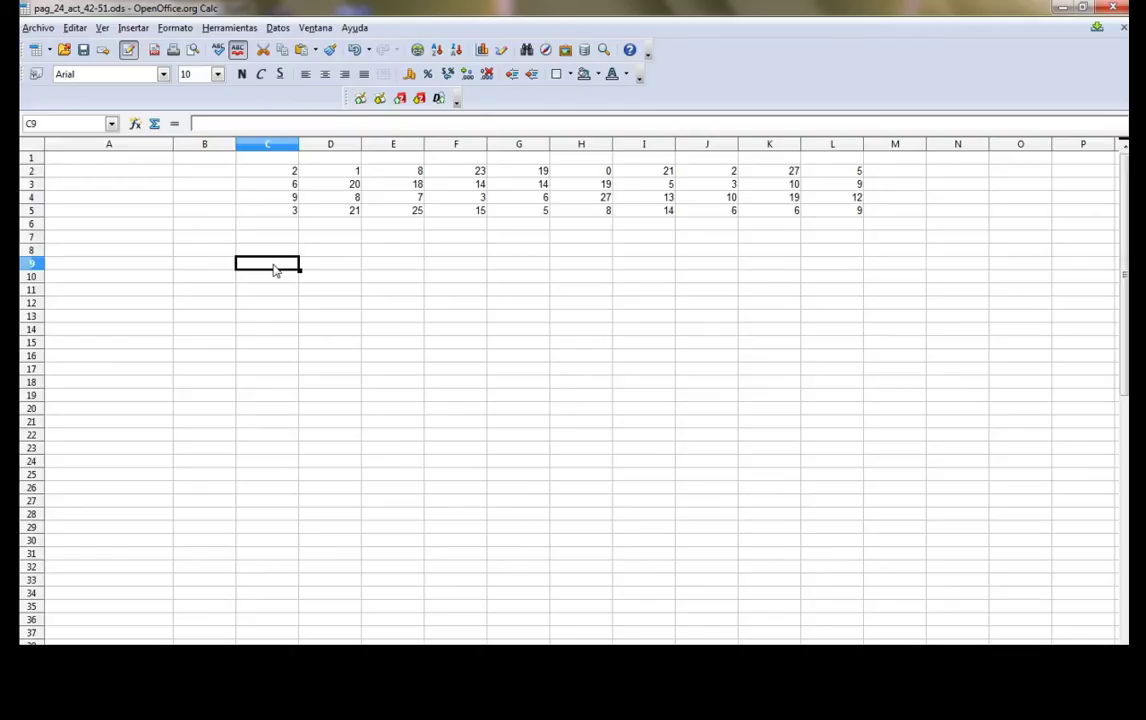
left_click(278, 278)
type("0")
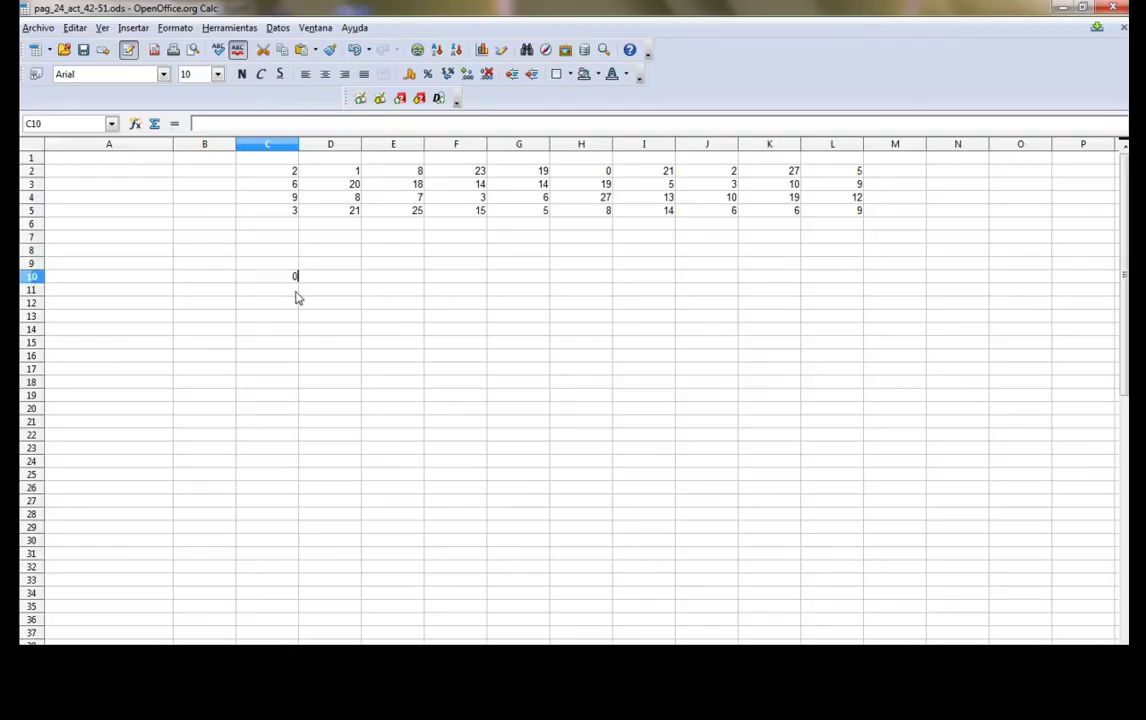
left_click(337, 279)
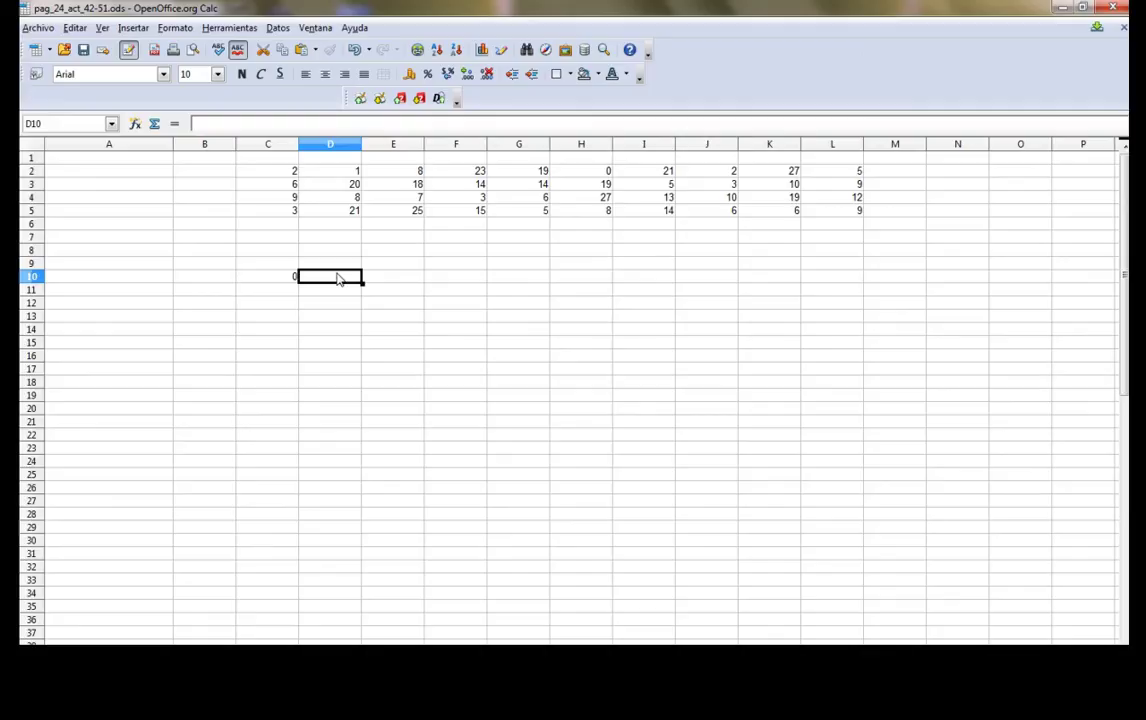
left_click(389, 285)
type("4")
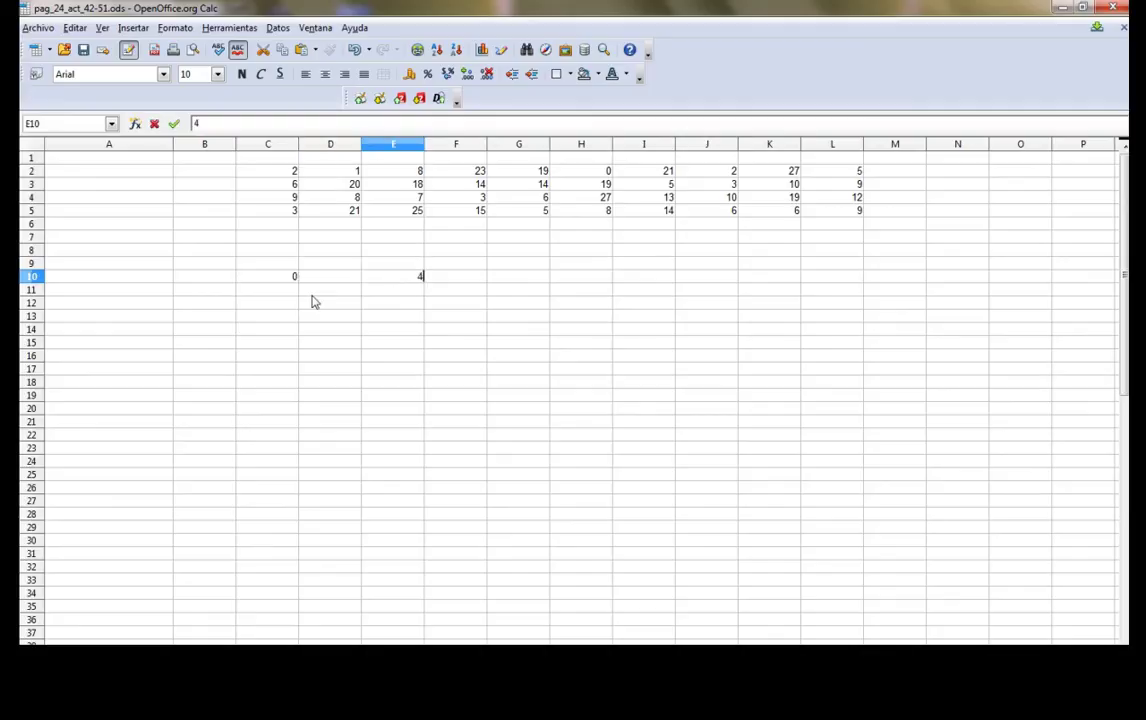
left_click(288, 298)
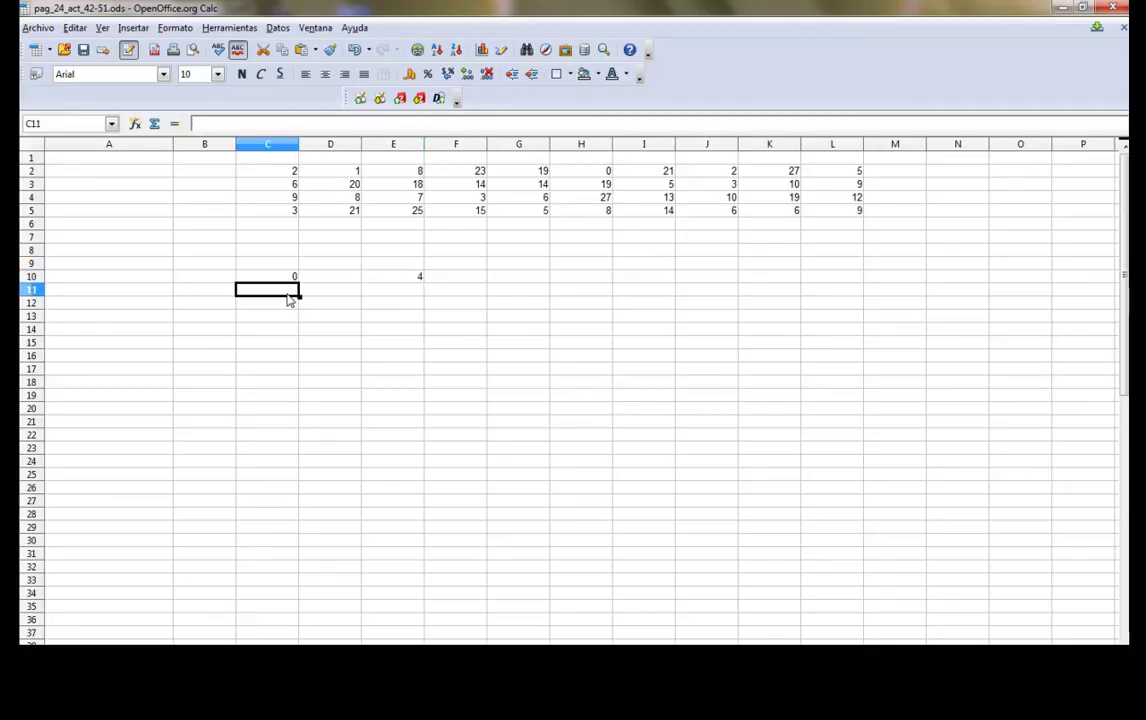
left_click(322, 281)
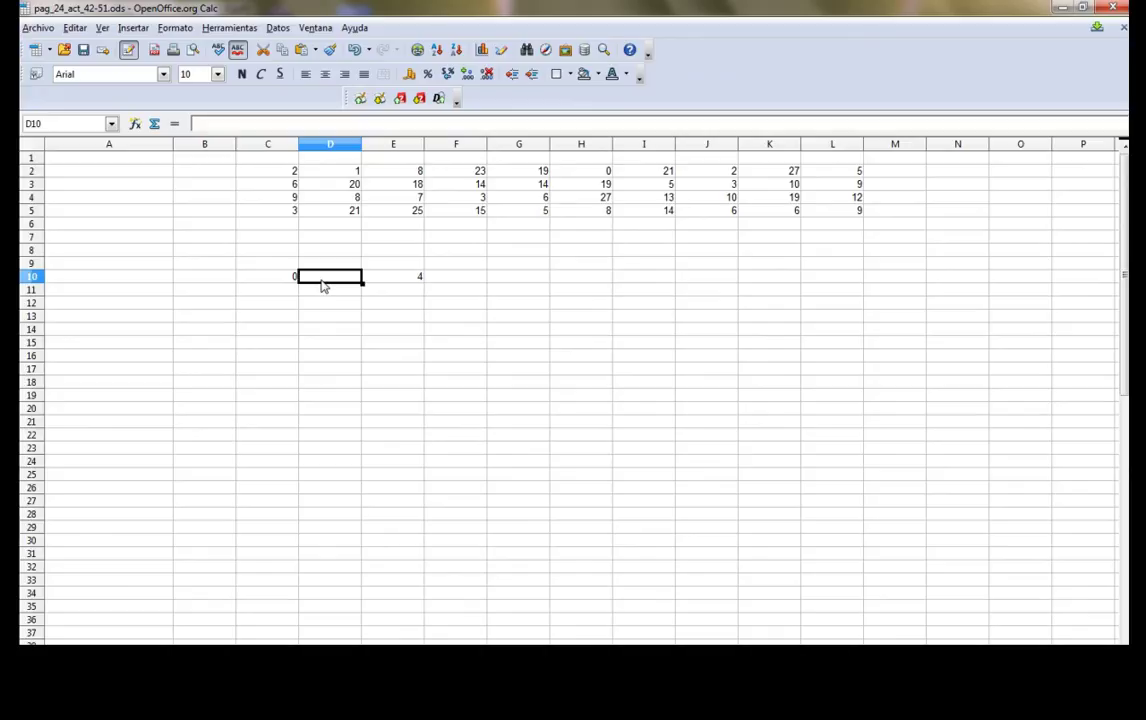
type("a")
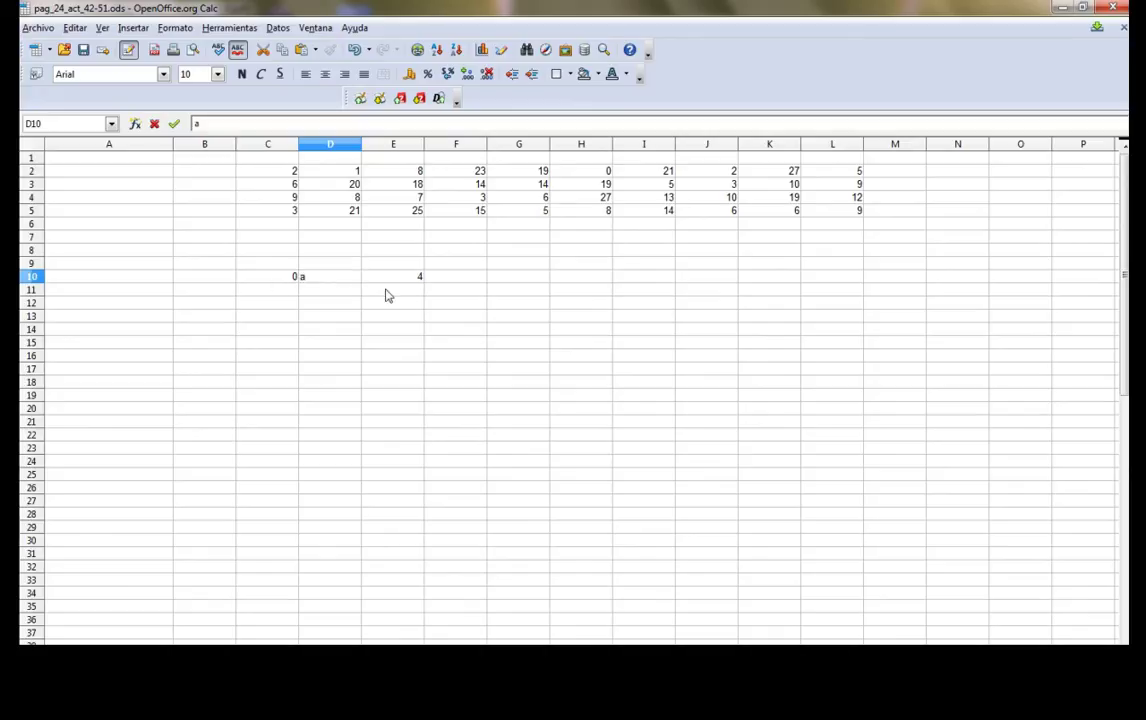
left_click(285, 281)
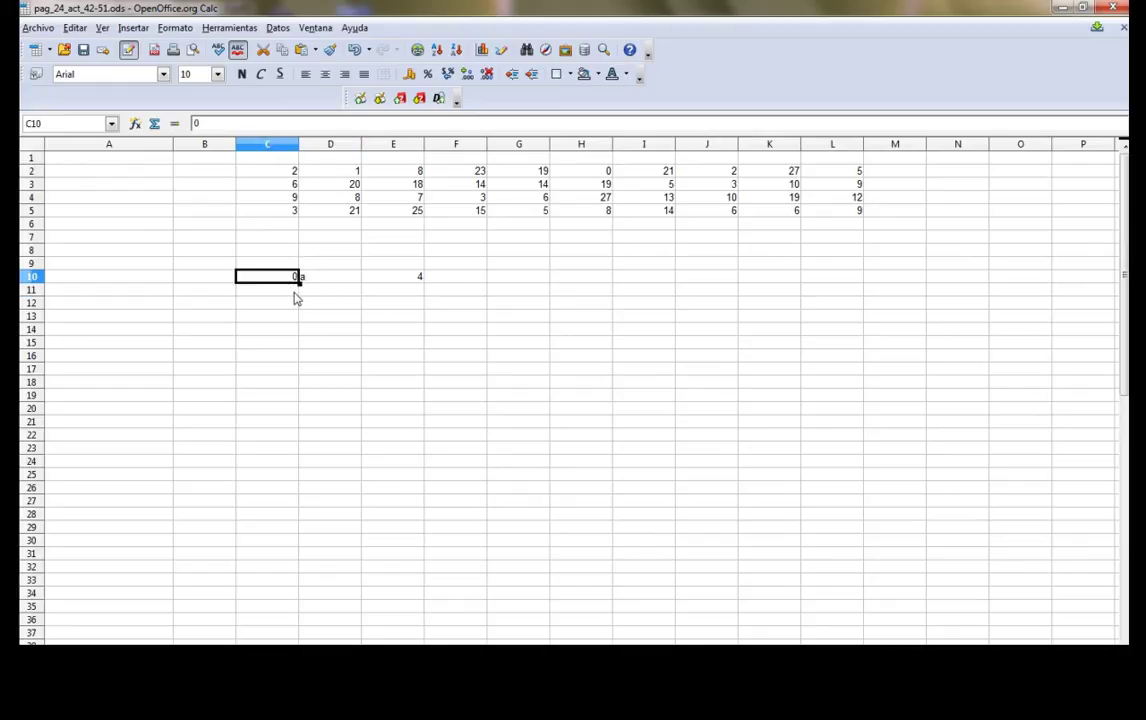
Enter =C10+5 in C11 so the next lower limit becomes 5.
left_click(294, 292)
type("=")
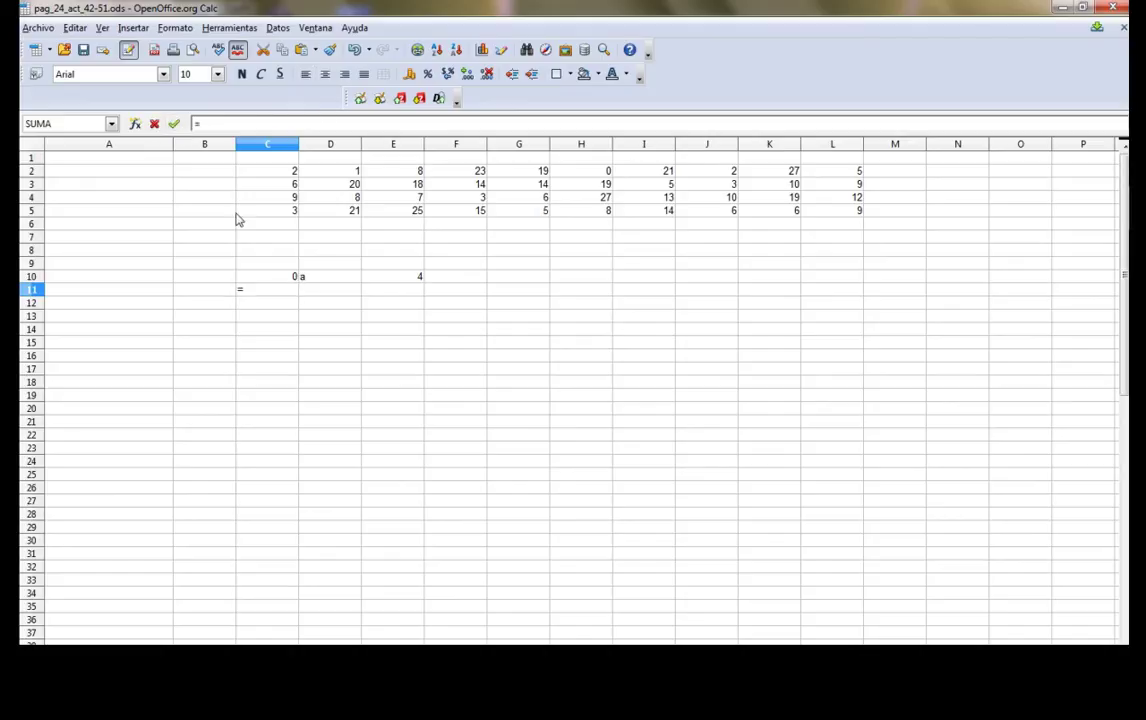
left_click(283, 279)
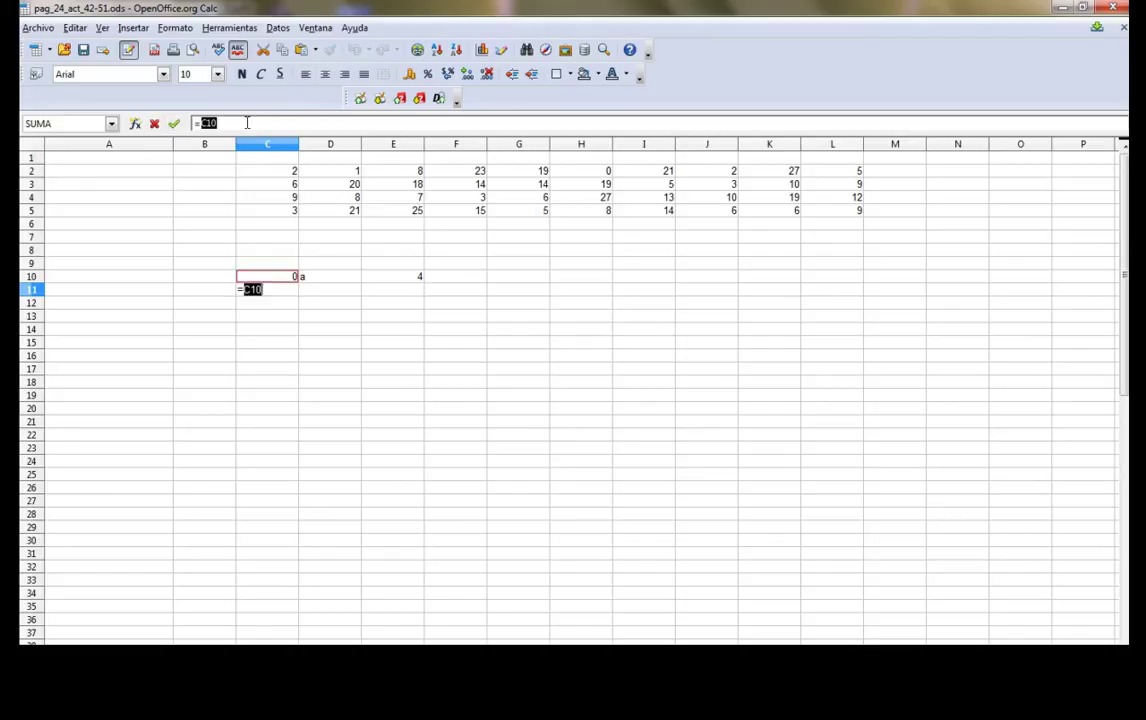
left_click(247, 123)
type("+5")
key("Return")
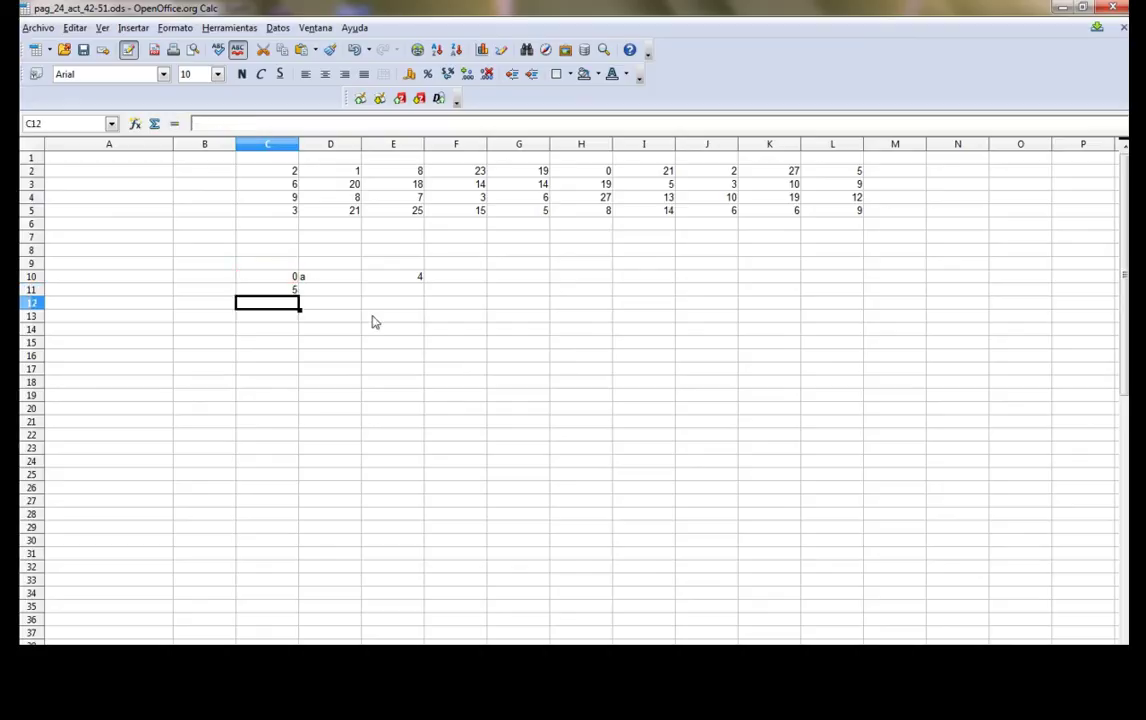
Enter =E10+5 in E11 for the second upper limit.
left_click(403, 280)
left_click(410, 292)
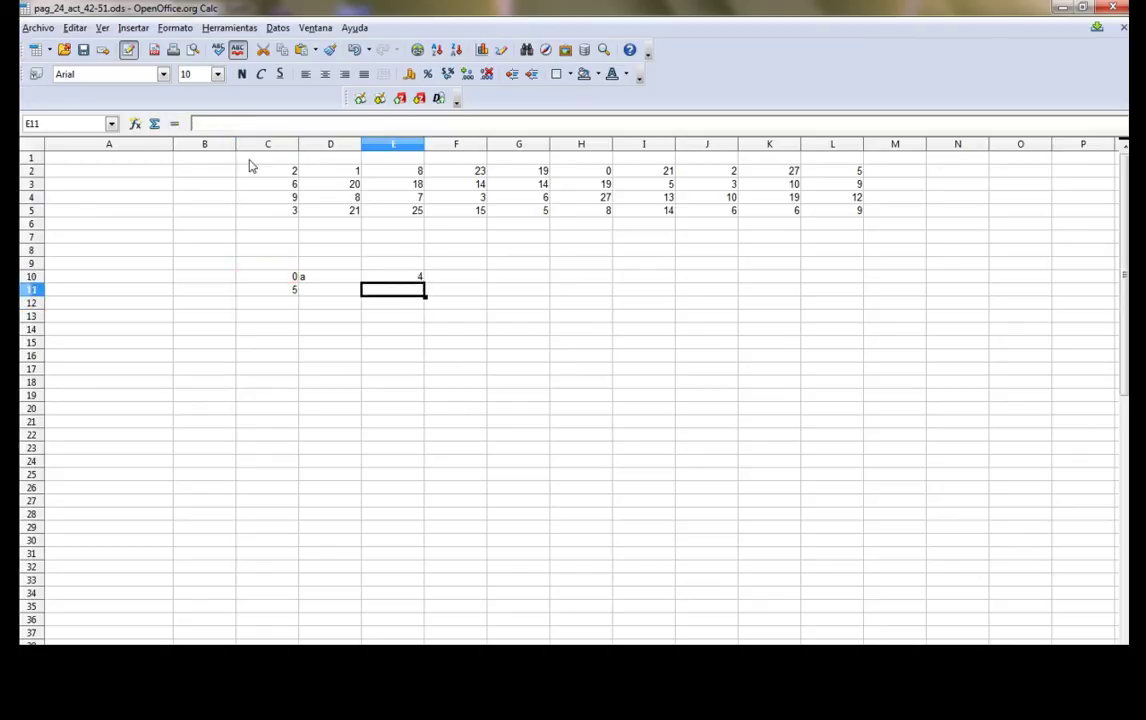
type("=")
left_click(396, 280)
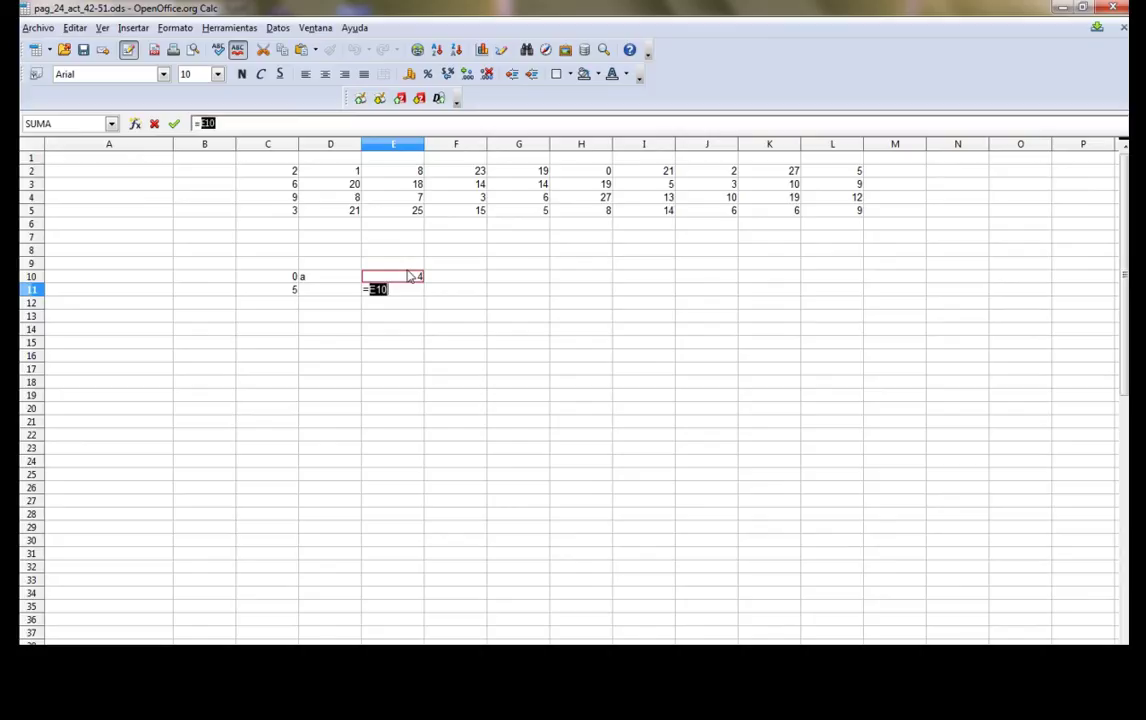
type("+5")
key("Return")
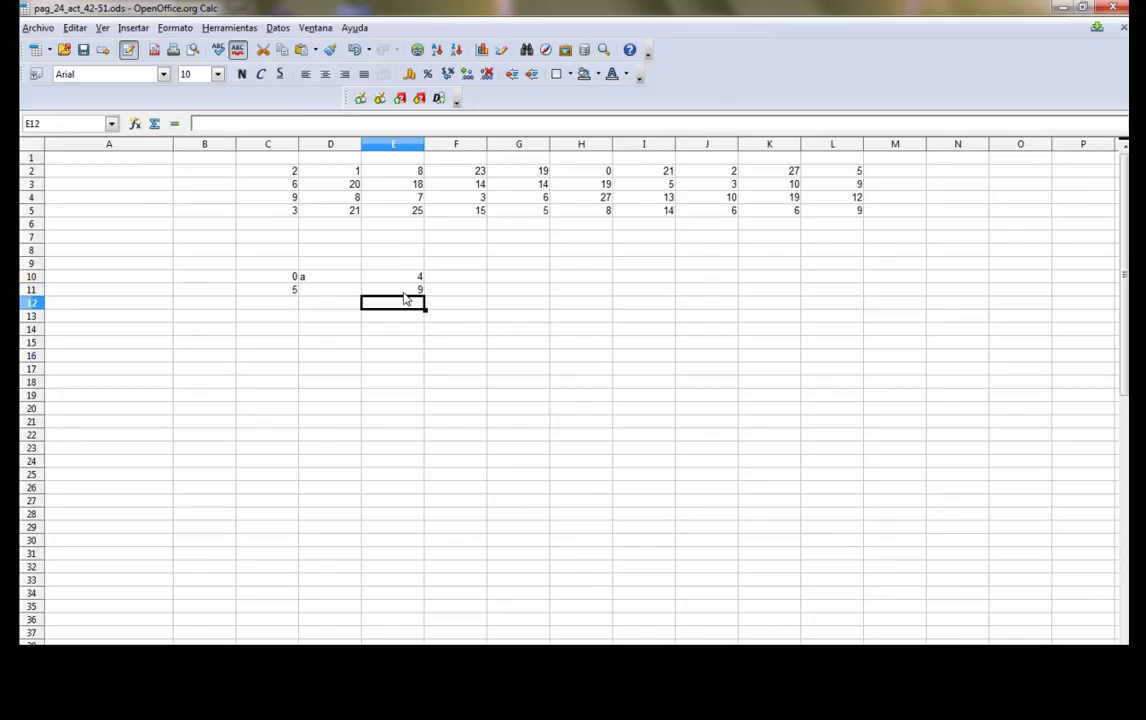
Copy the E11 and C11 limit formulas down to row 15.
left_click(385, 289)
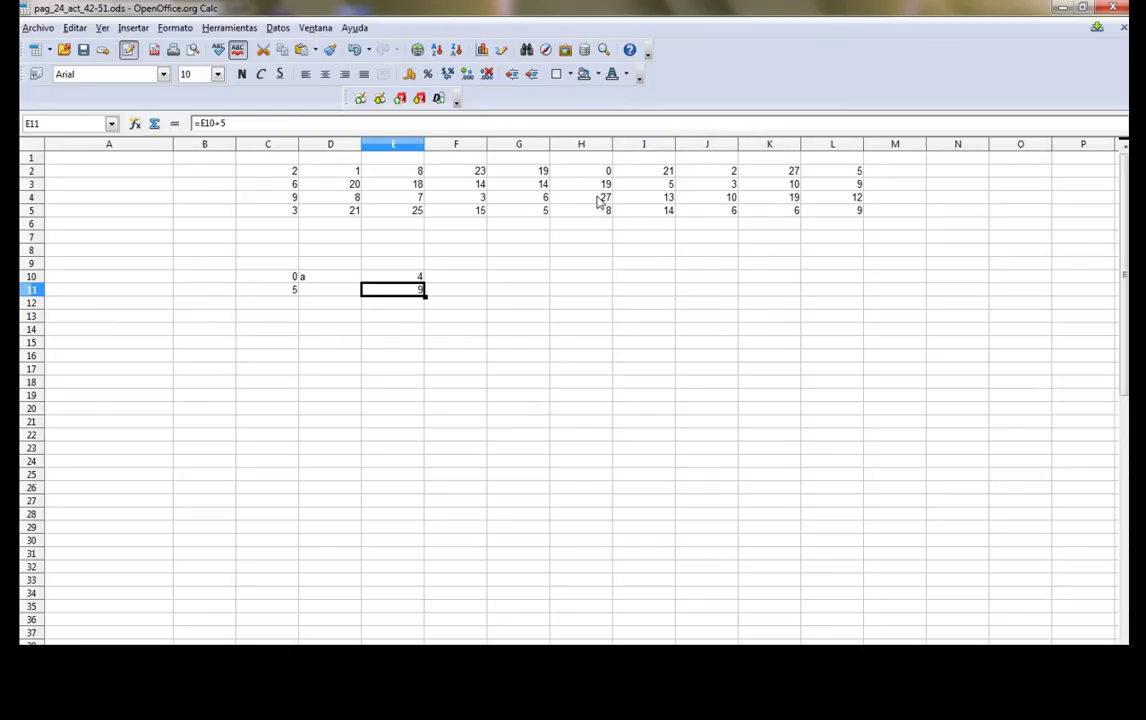
mouse_move(424, 296)
left_mouse_down()
mouse_move(424, 361)
mouse_move(424, 349)
left_mouse_up()
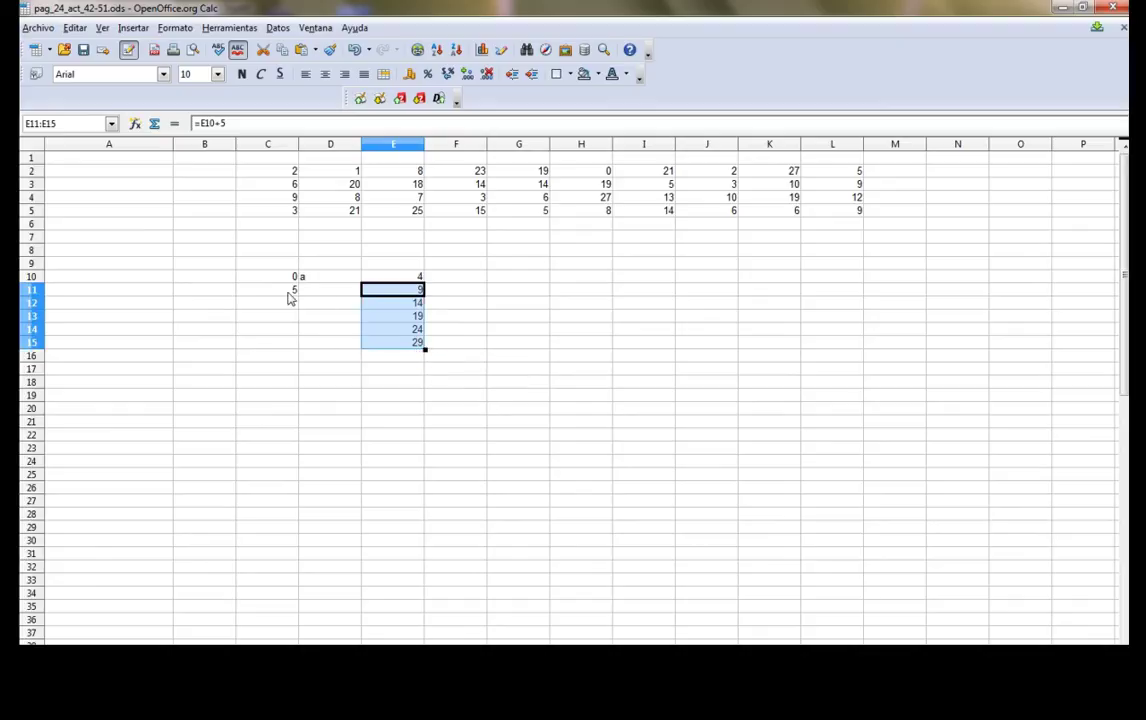
left_click(292, 290)
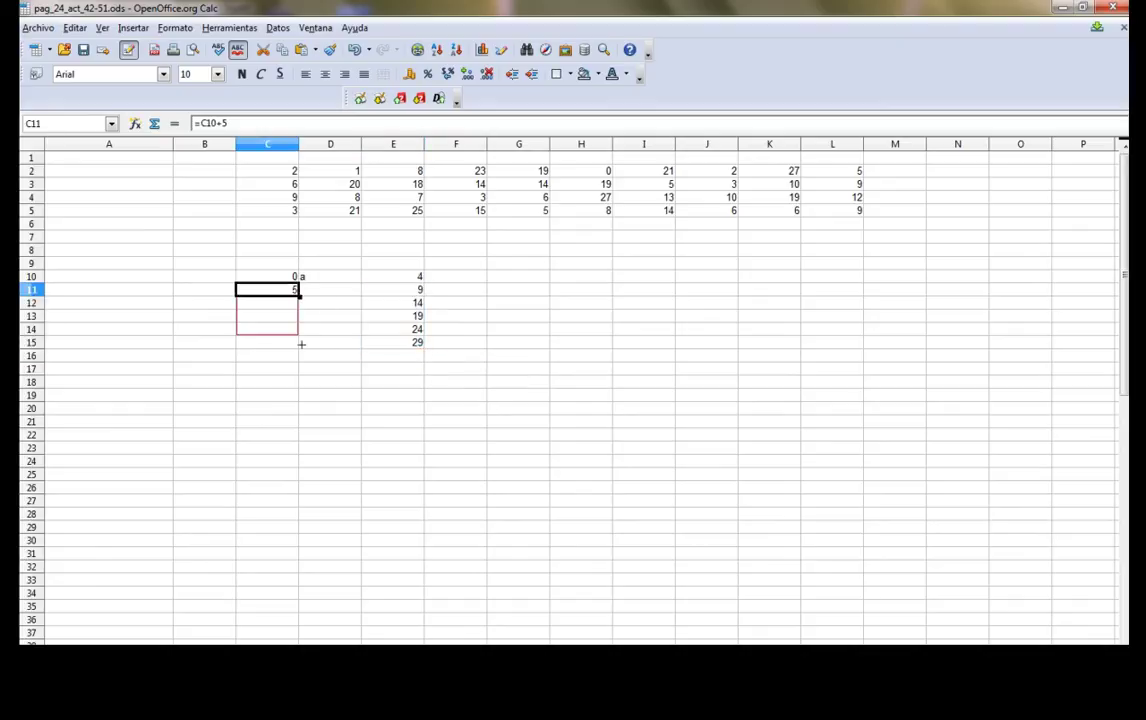
left_click_drag(300, 297, 302, 343)
Repeat the a separator from D10 down to row 15 and centre it.
left_click(343, 281)
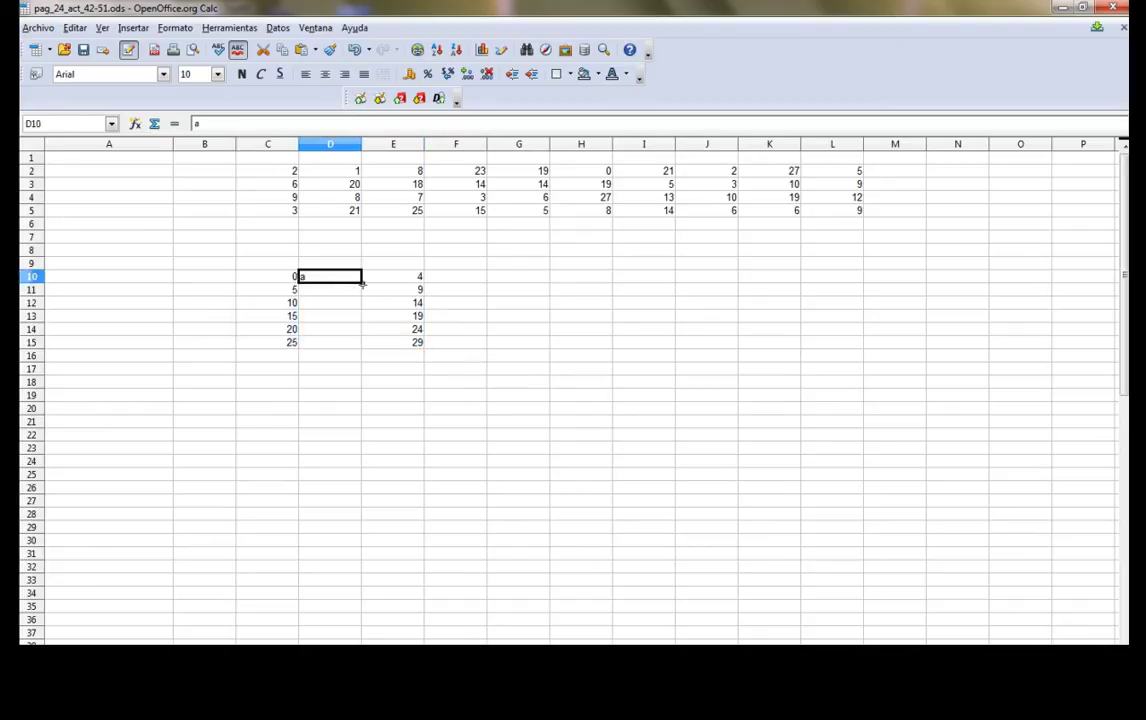
left_click_drag(362, 286, 362, 345)
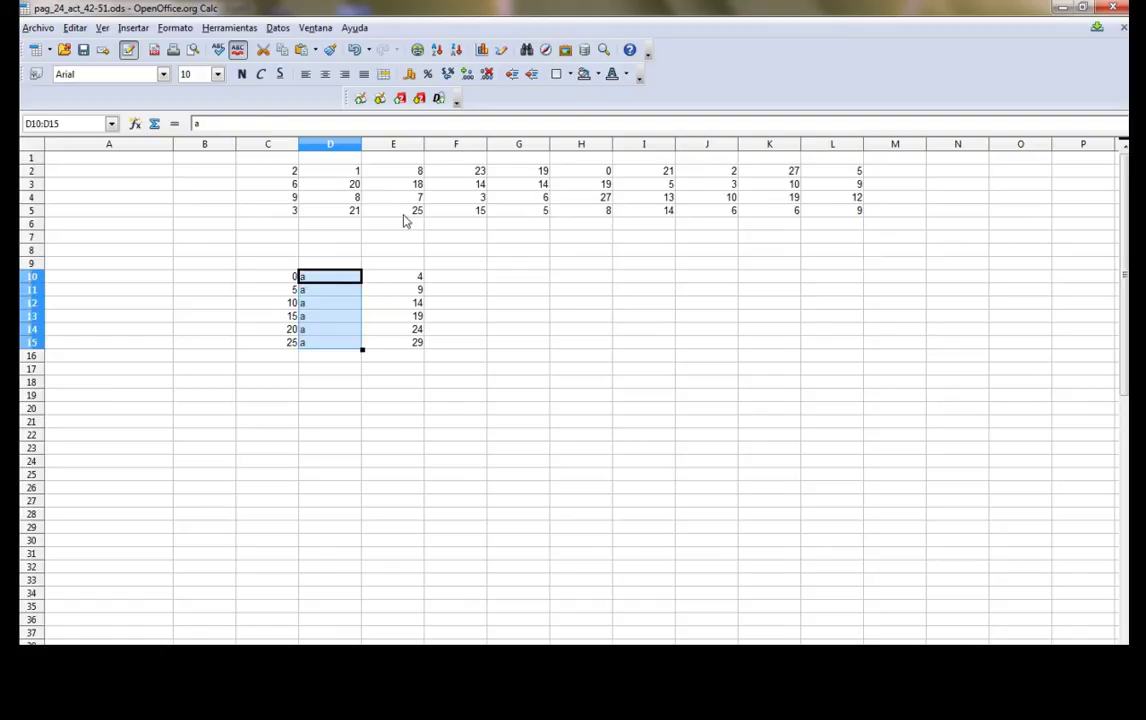
left_click(325, 74)
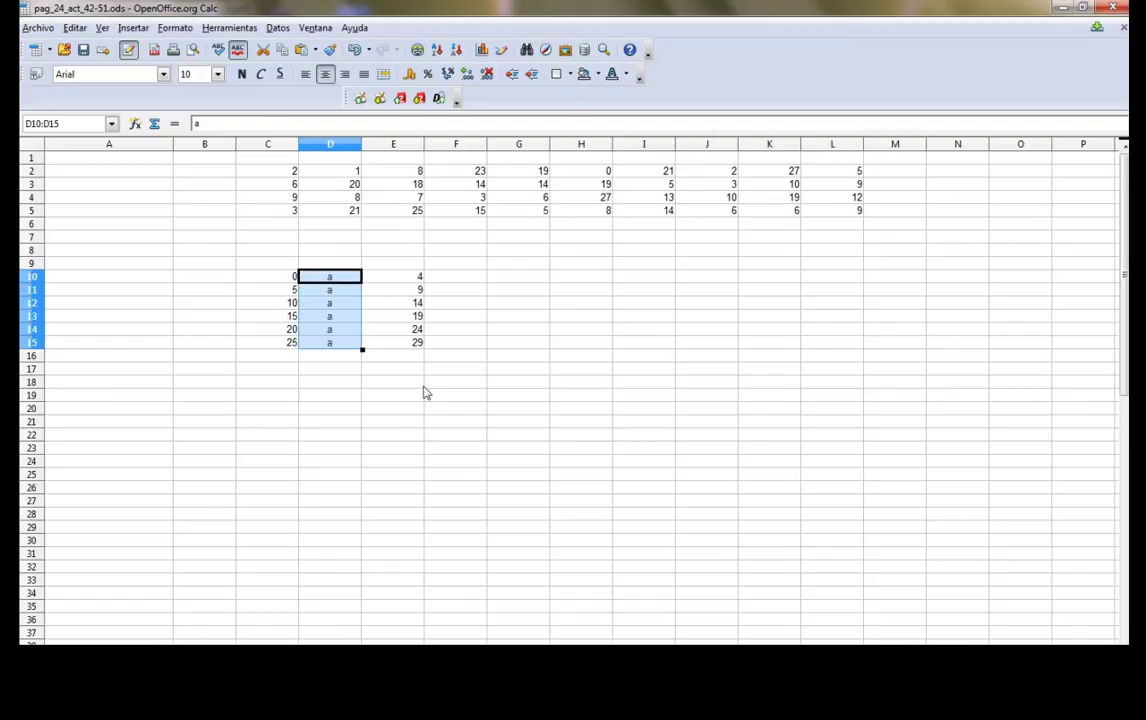
left_click(287, 264)
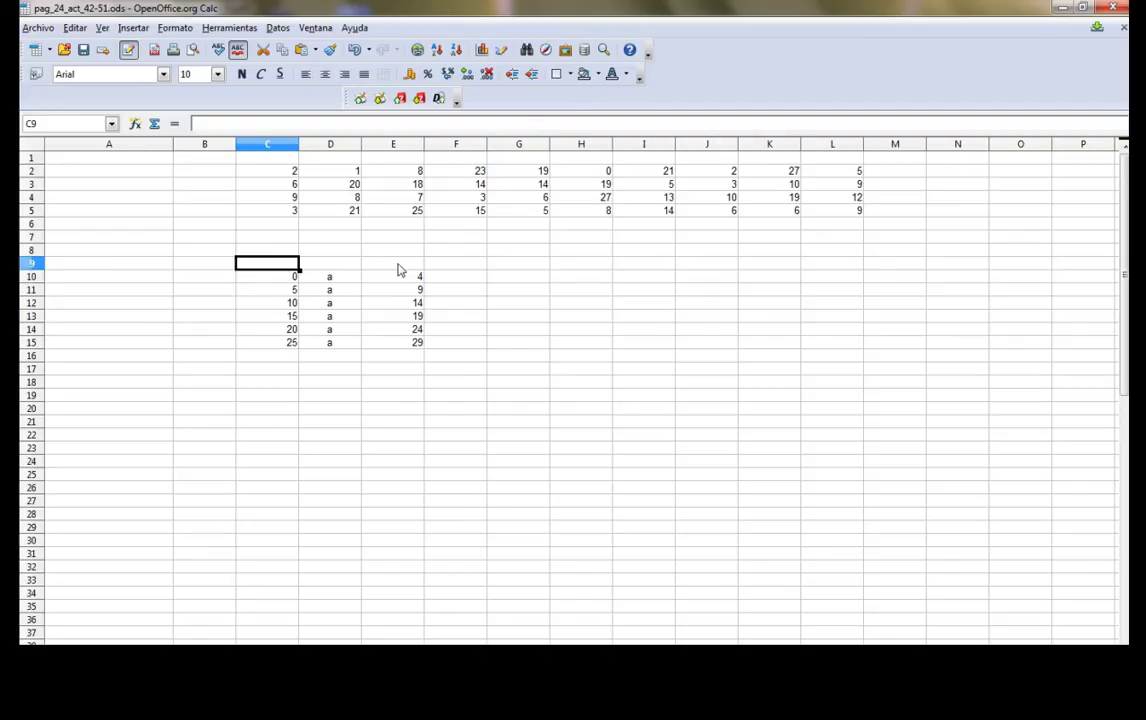
Merge C9:E9 into one heading cell and widen column B.
left_click_drag(396, 266, 294, 266)
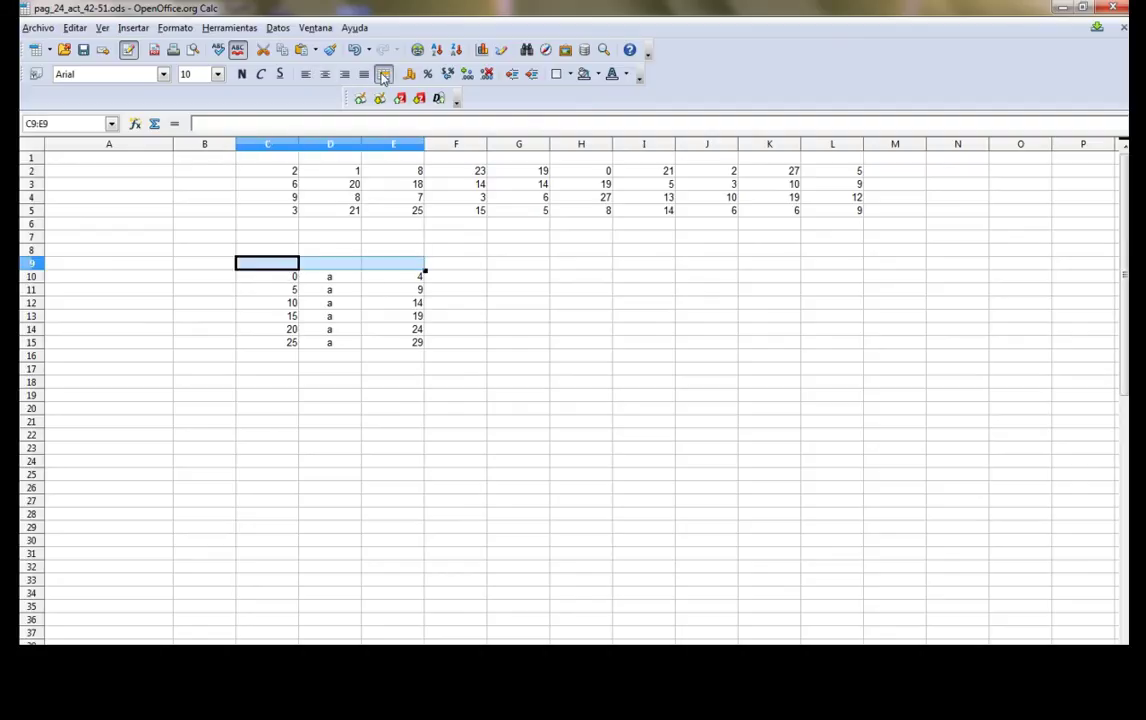
left_click(383, 74)
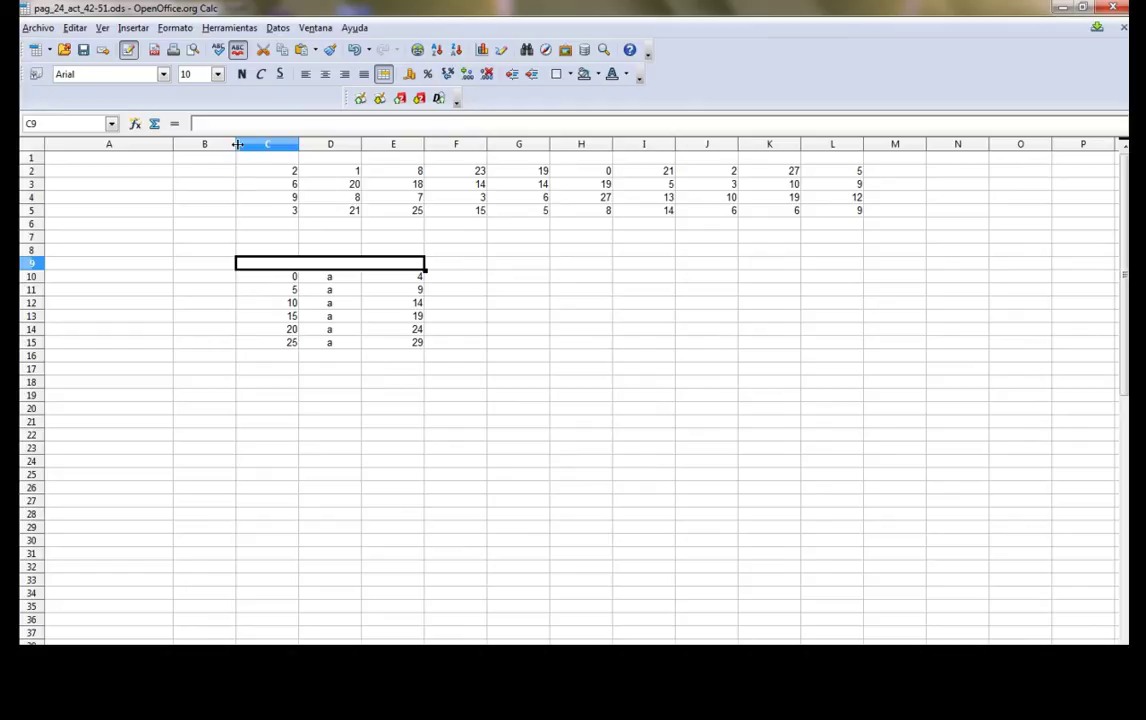
left_click_drag(235, 144, 273, 144)
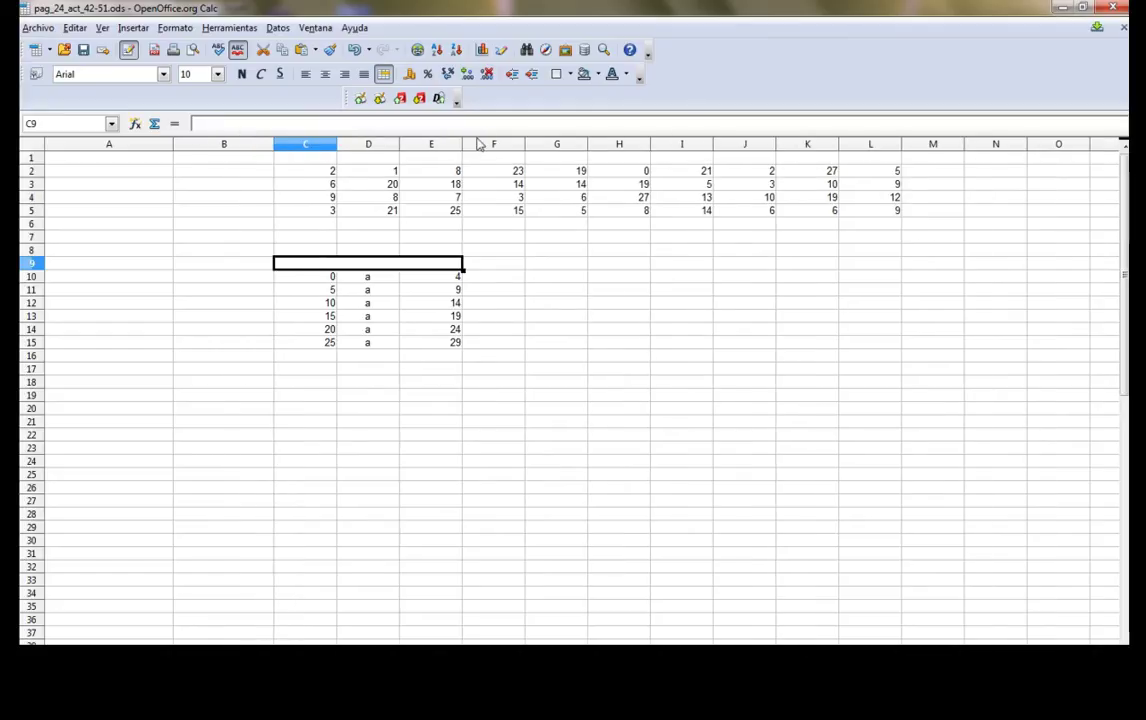
Narrow columns E and C to fit their numbers, checking the PDF exercise briefly.
left_click_drag(462, 144, 429, 143)
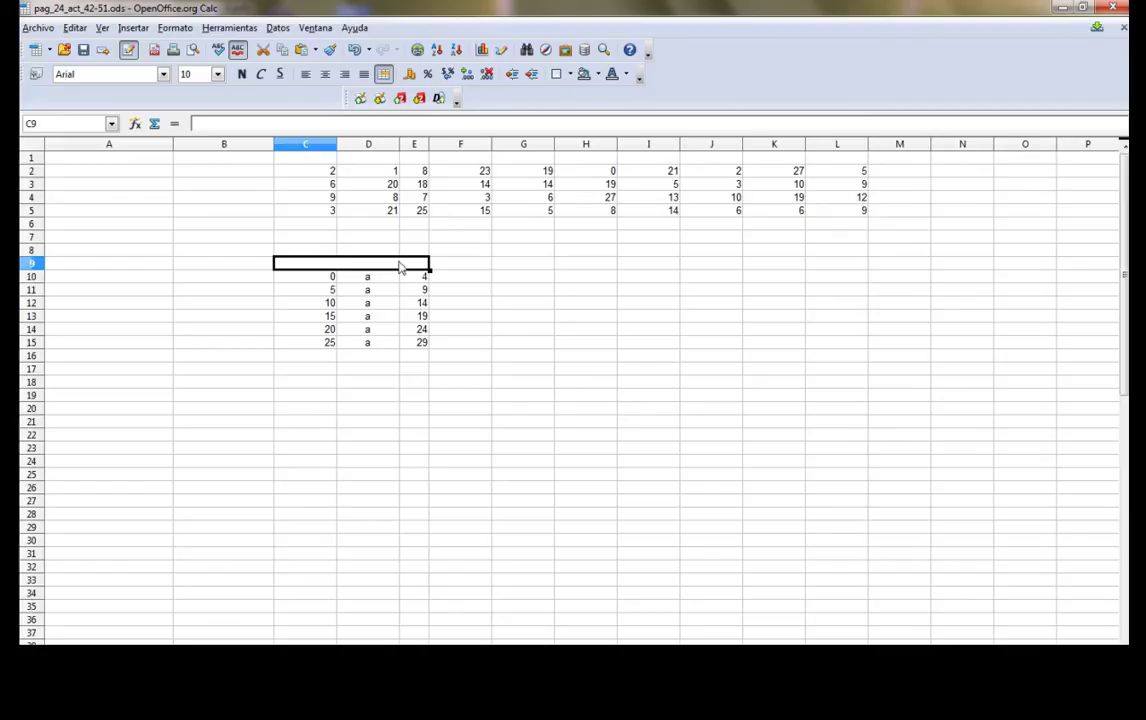
left_click_drag(337, 144, 312, 144)
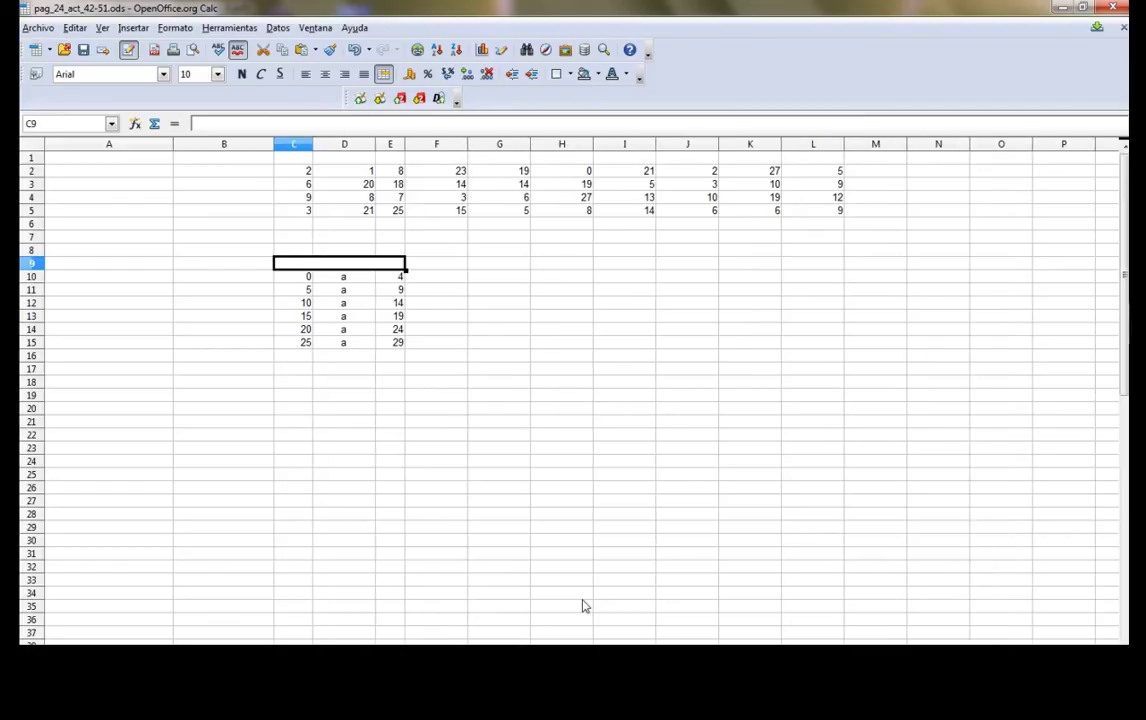
key("alt+Tab")
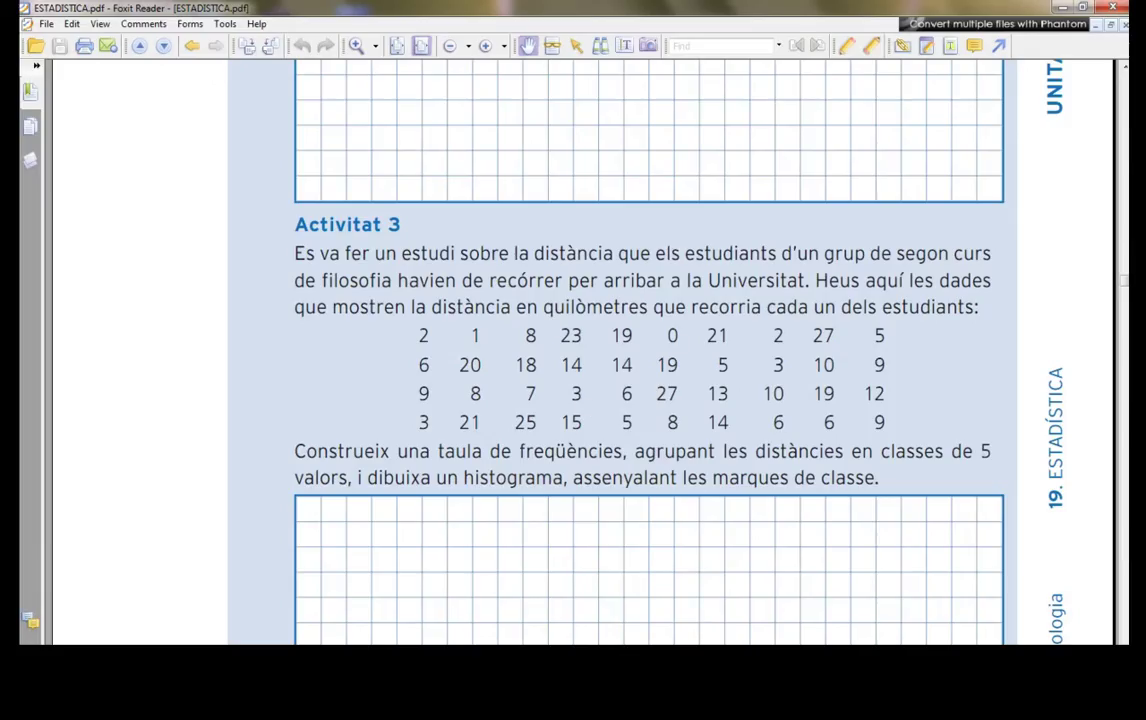
key("alt+Tab")
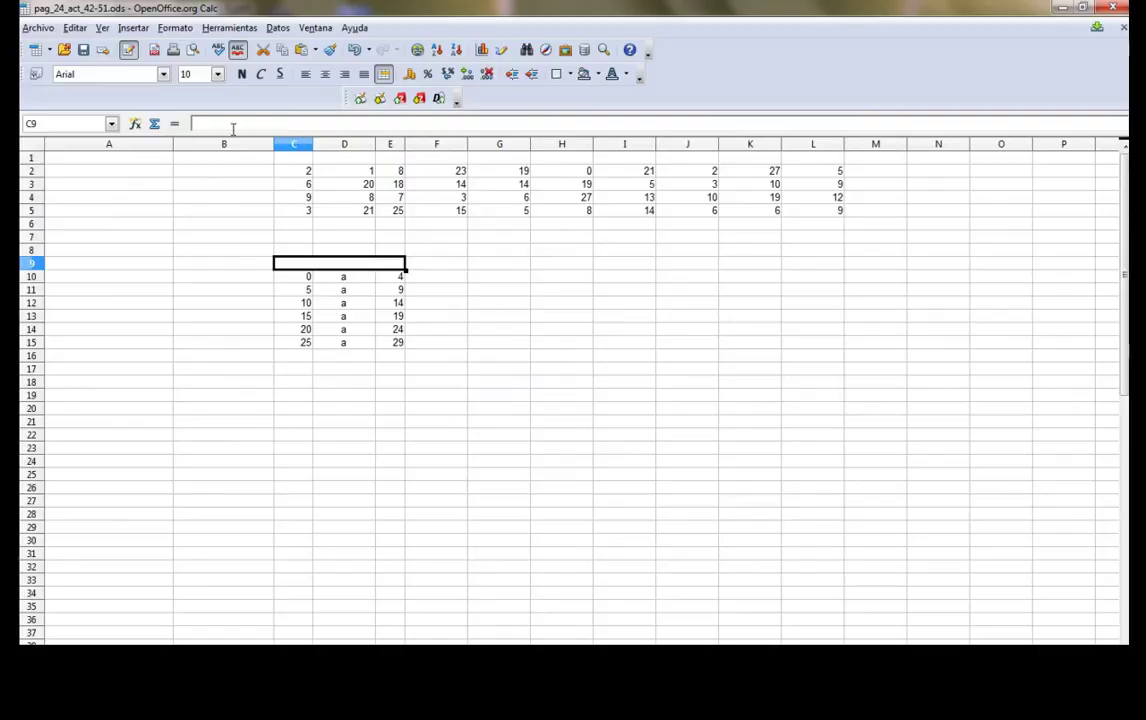
Type 'Distància en quilòmetres' into merged C9 and centre it.
double_click(303, 266)
type("Dist")
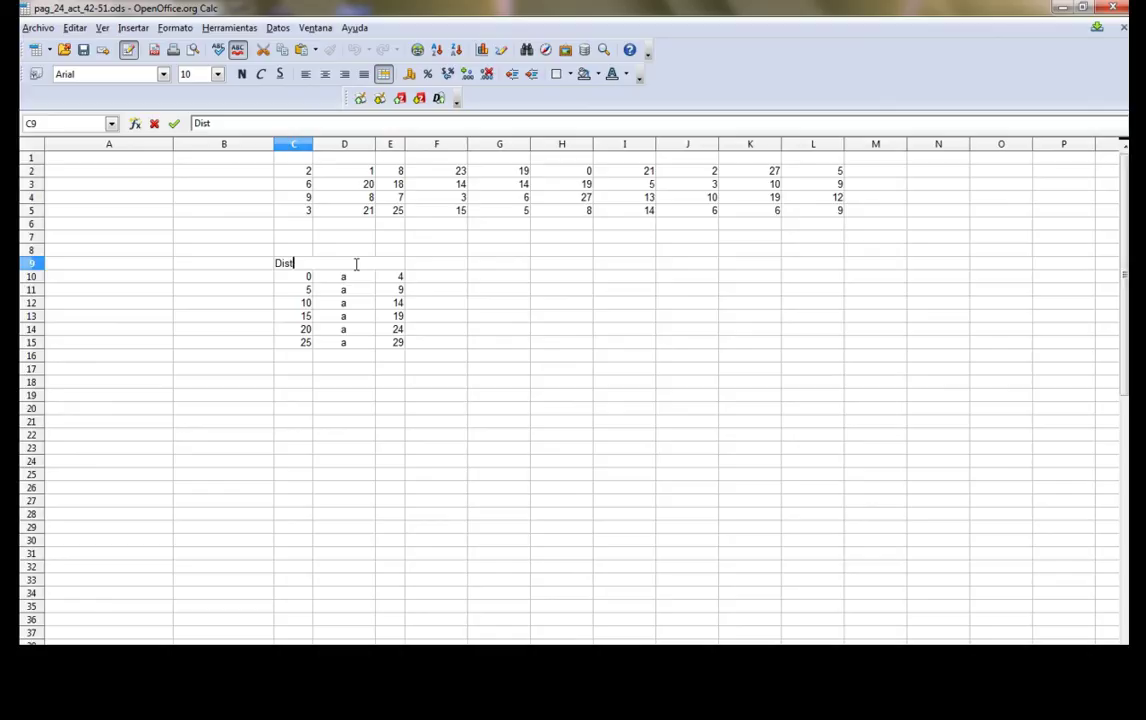
type("ânc")
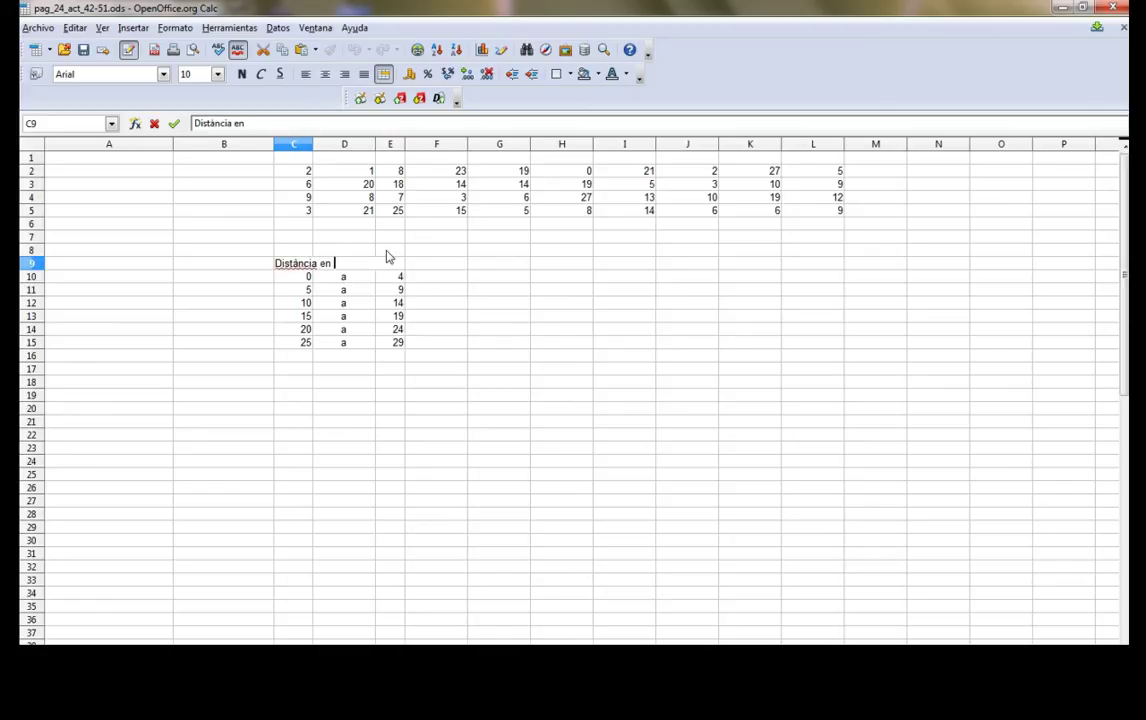
type(" òm")
type("etres")
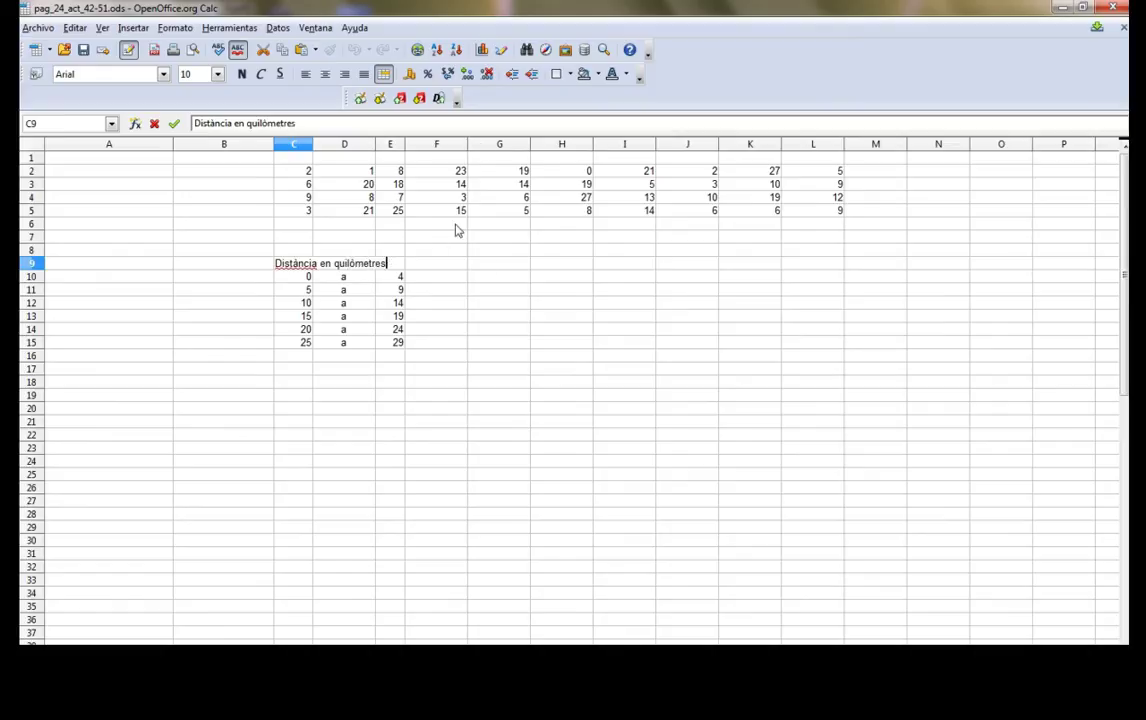
left_click(328, 77)
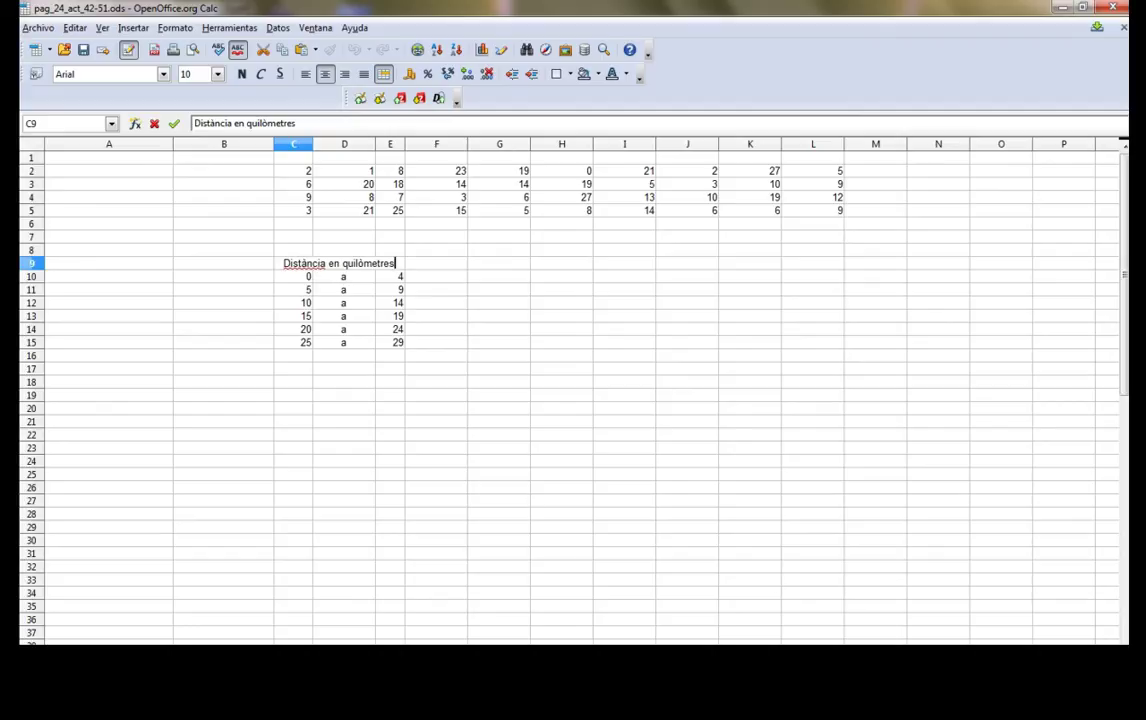
key("alt+Tab")
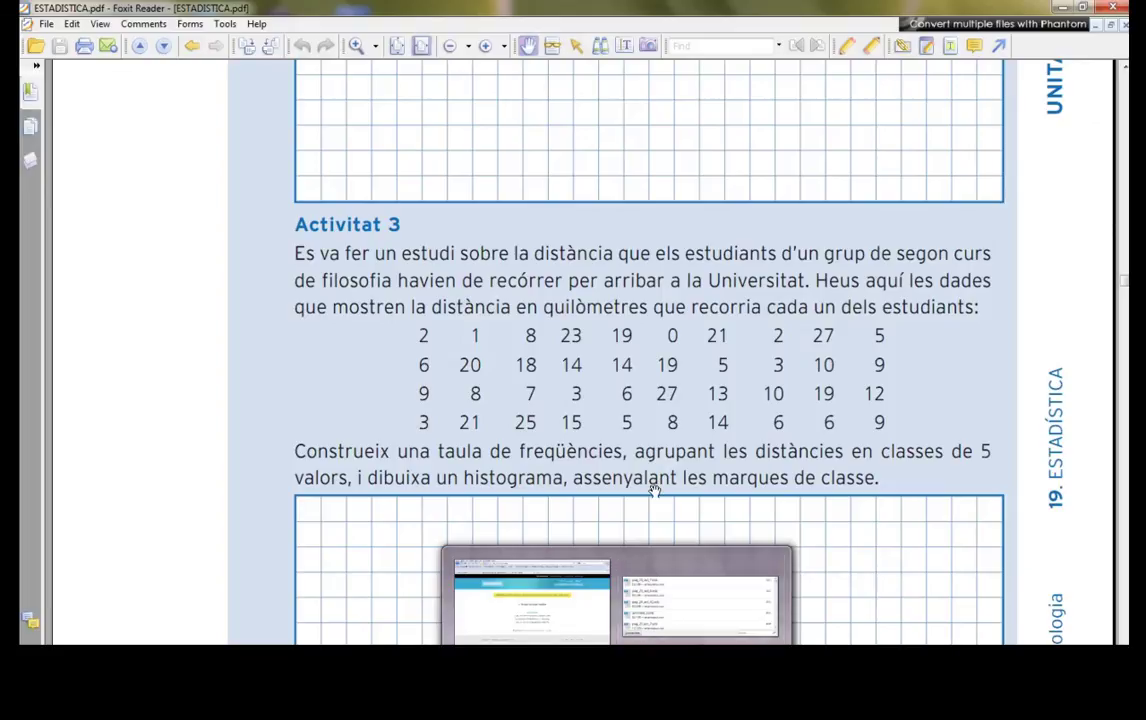
Scroll through the Activitat 3 exercise in Foxit Reader, then go back to the spreadsheet.
left_click_drag(652, 490, 648, 437)
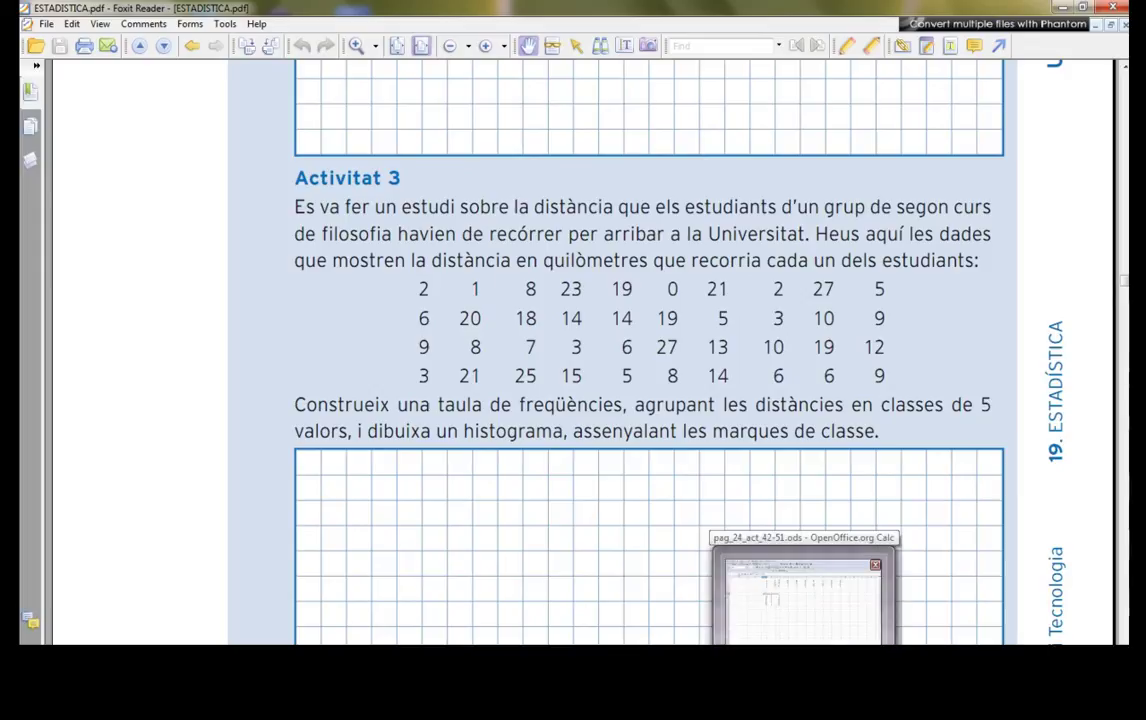
left_click(804, 600)
Enter the heading 'Marques de classe' in F9, checking the PDF wording midway.
left_click(437, 263)
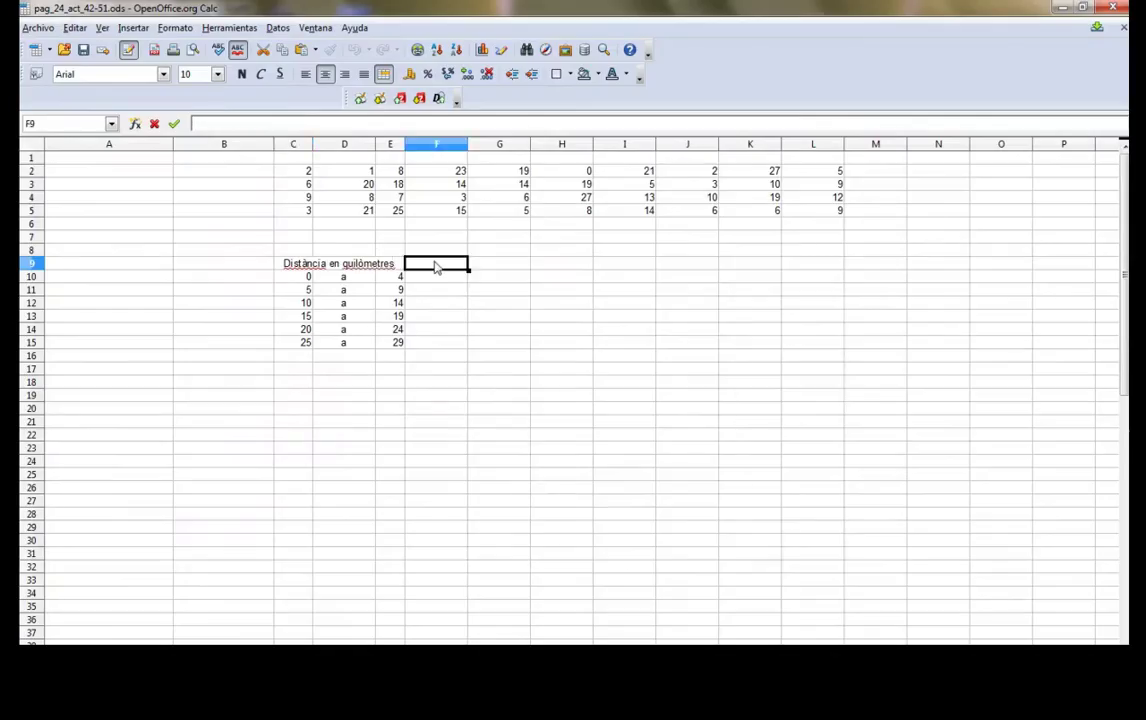
type("Mar")
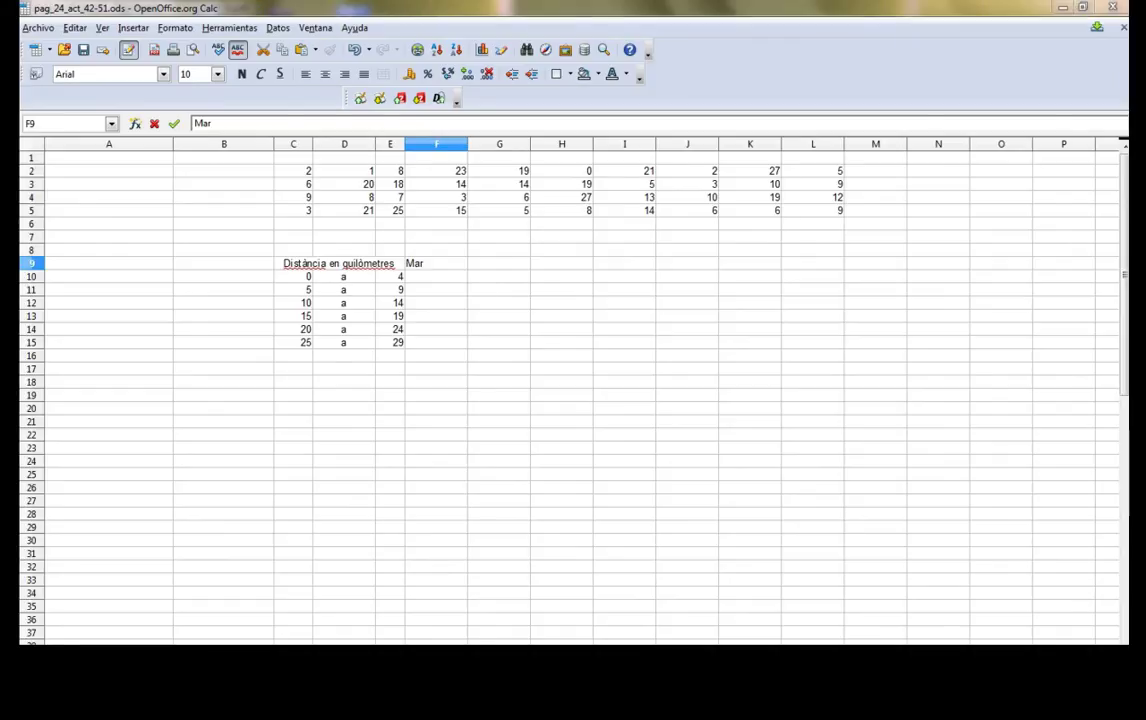
key("alt+Tab")
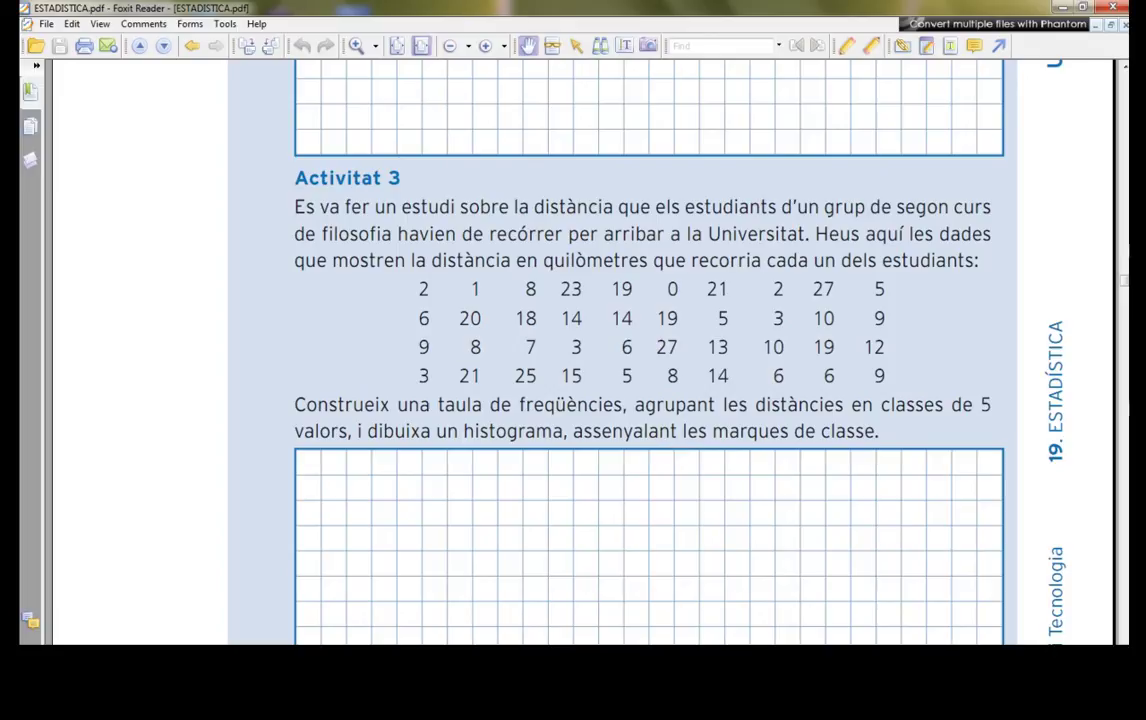
key("alt+Tab")
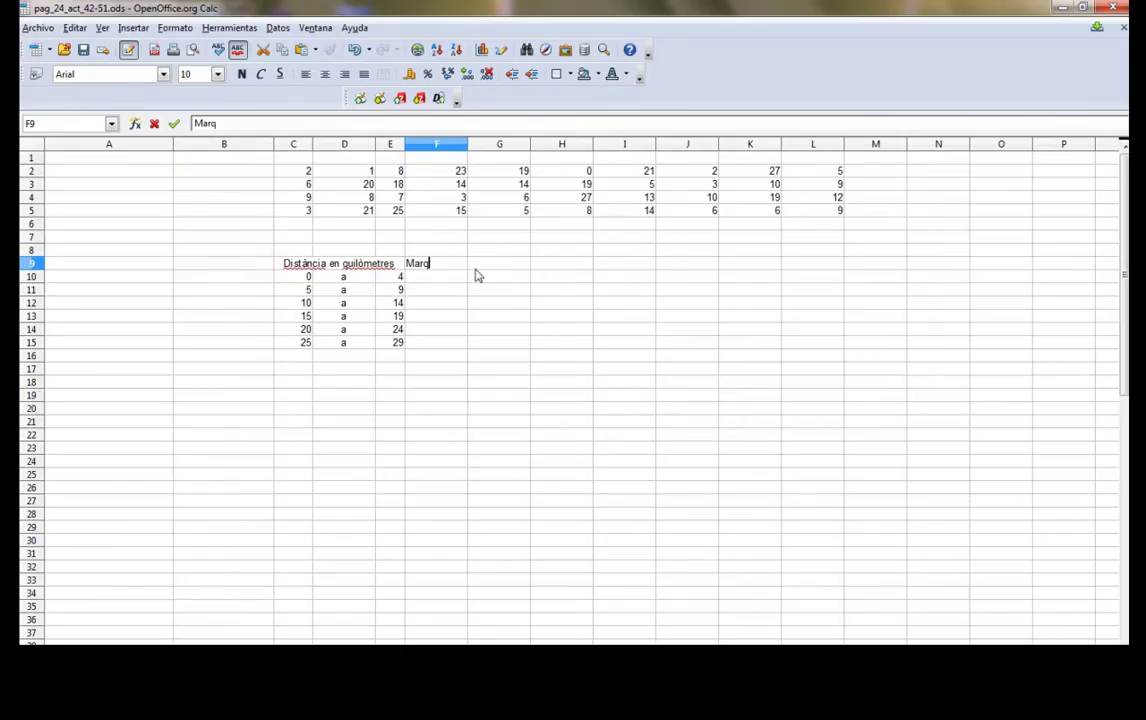
type("ues de classe")
key("Return")
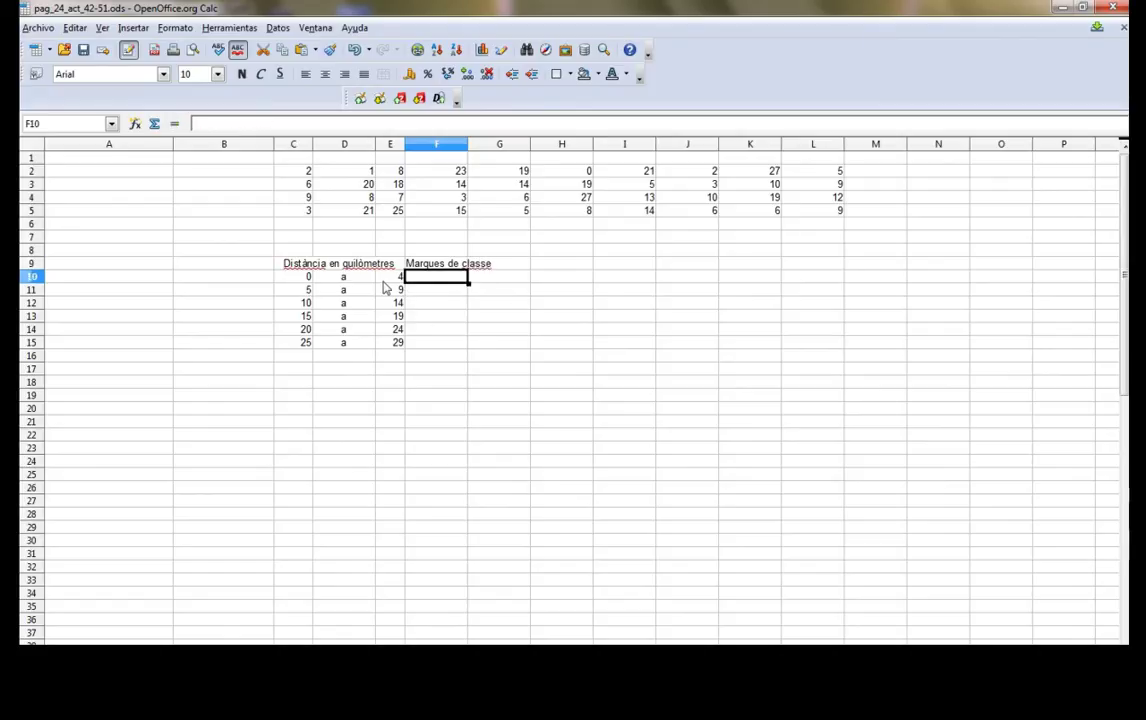
Enter the class-mark formula =(C10+E10)/2 in F10.
type("=")
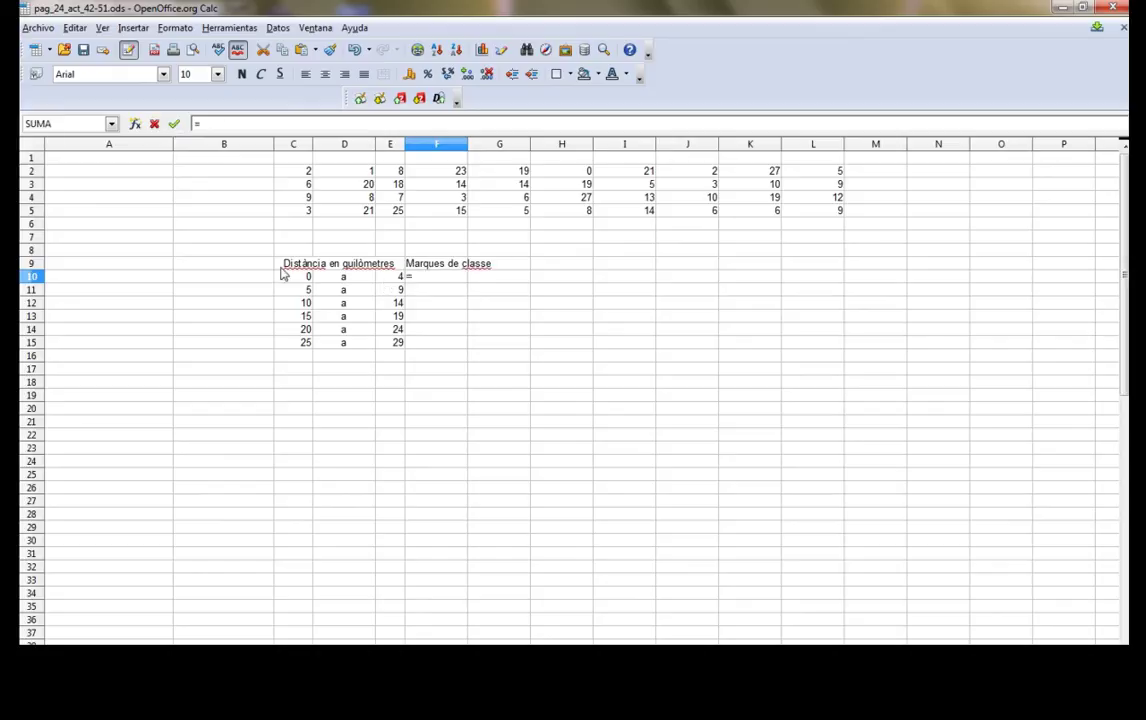
left_click(306, 279)
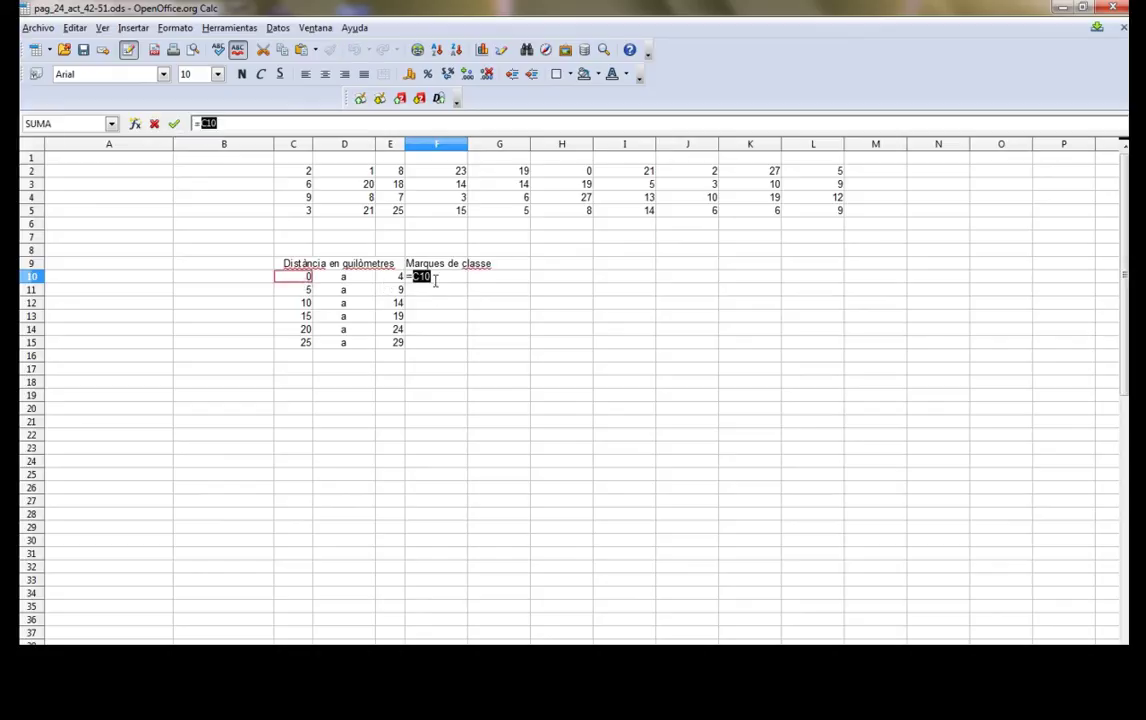
type("+")
left_click(392, 278)
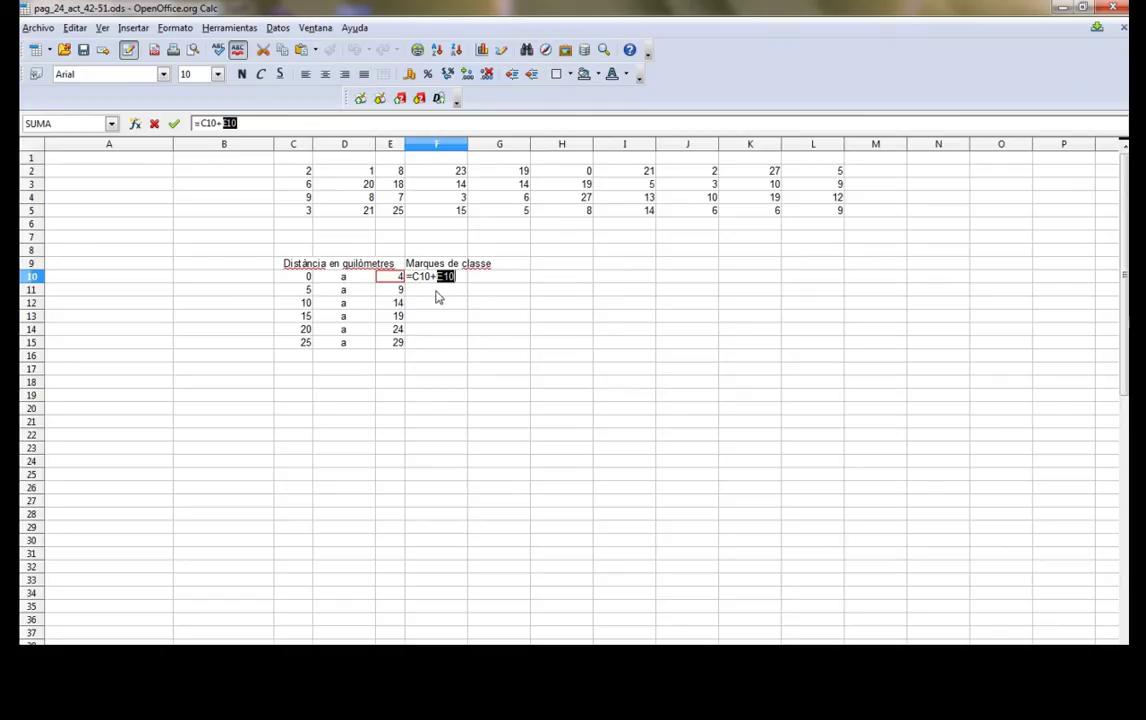
type("/2")
left_click(451, 276)
type("(")
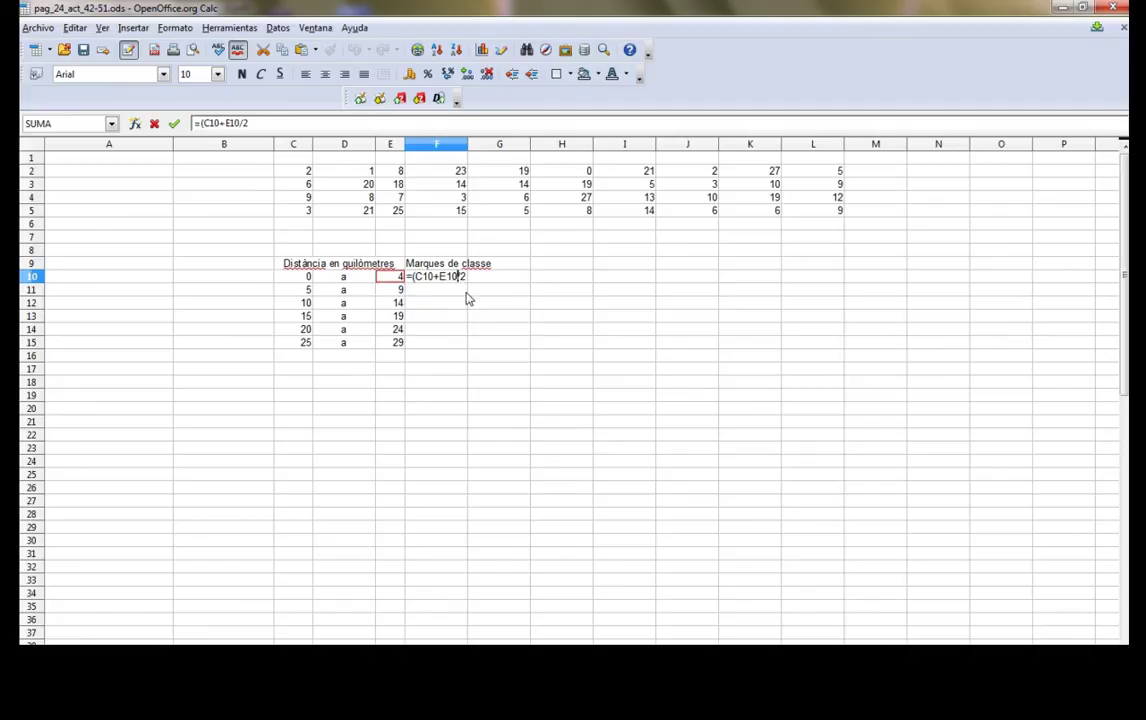
key("Return")
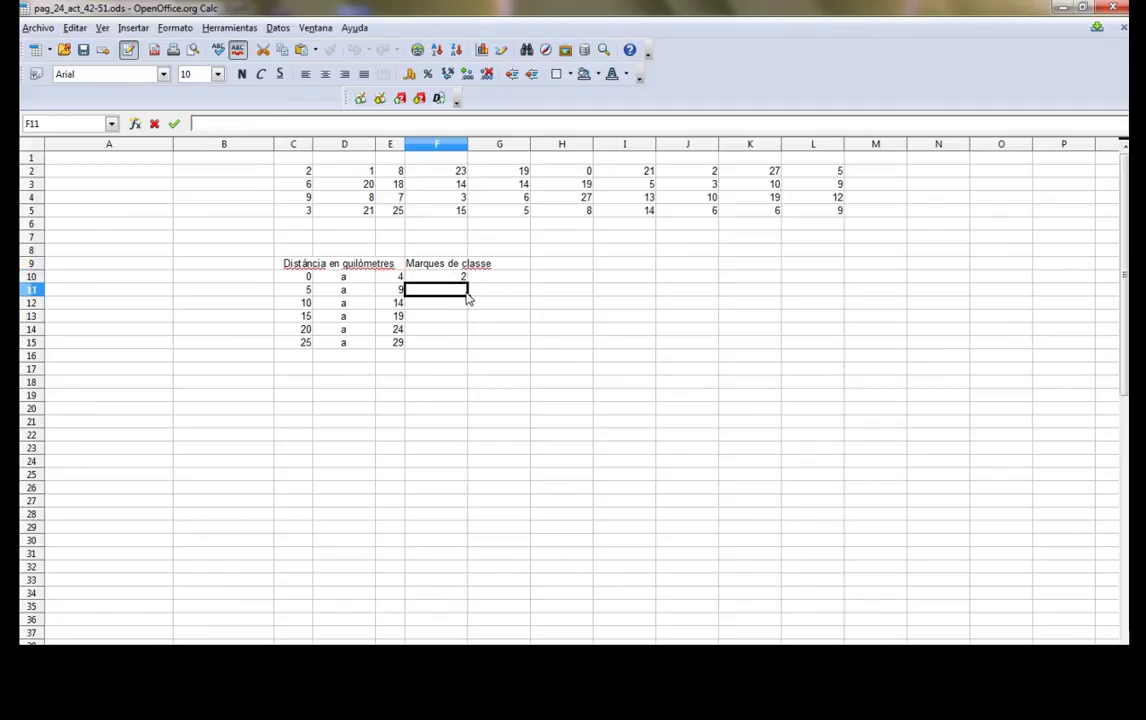
Copy the class-mark formula down to F15, giving 2, 7, 12, 17, 22, 27.
left_click(449, 278)
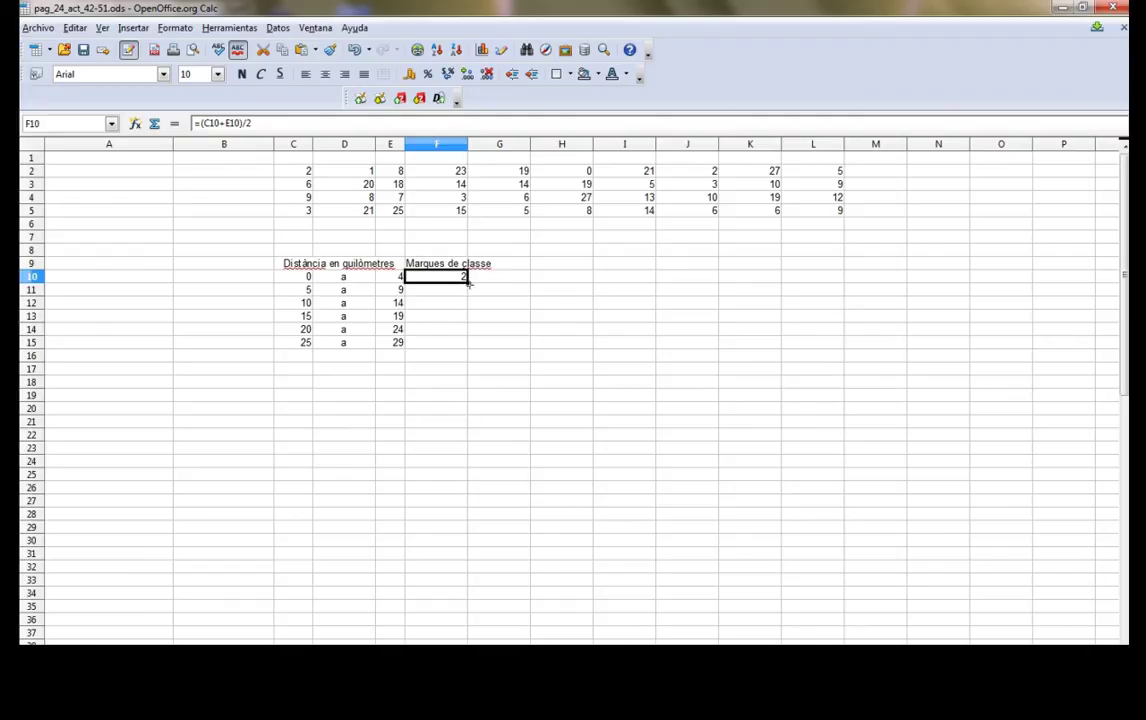
left_click_drag(467, 283, 467, 336)
left_click_drag(467, 344, 467, 346)
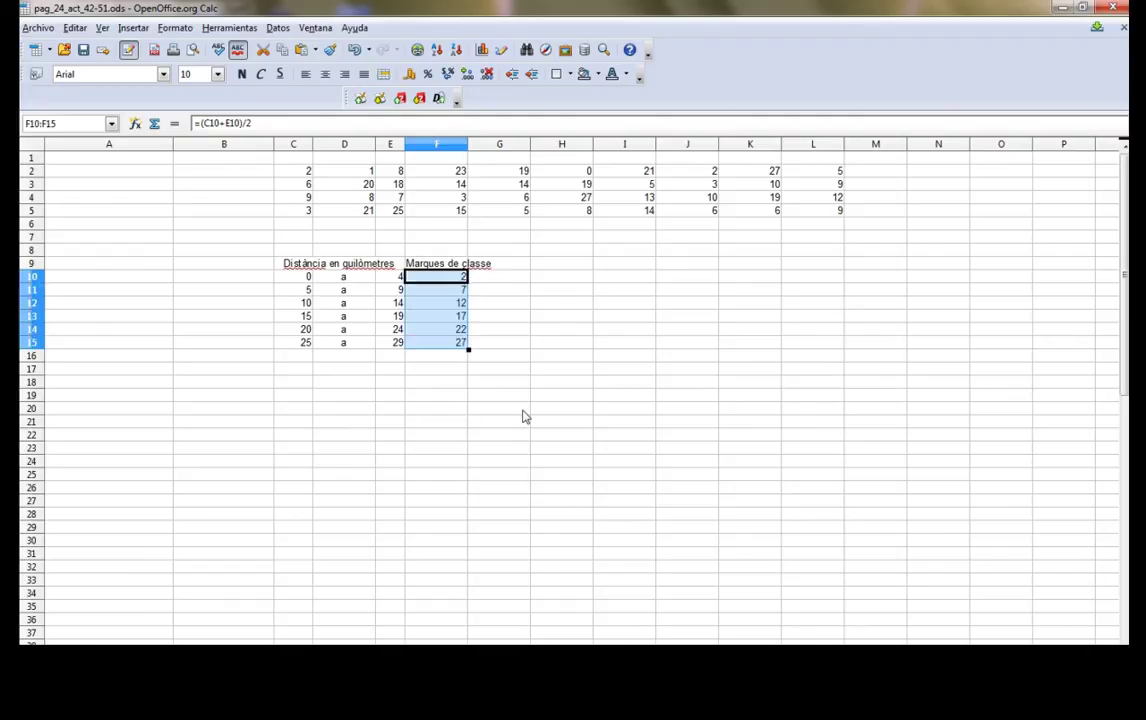
left_click(577, 279)
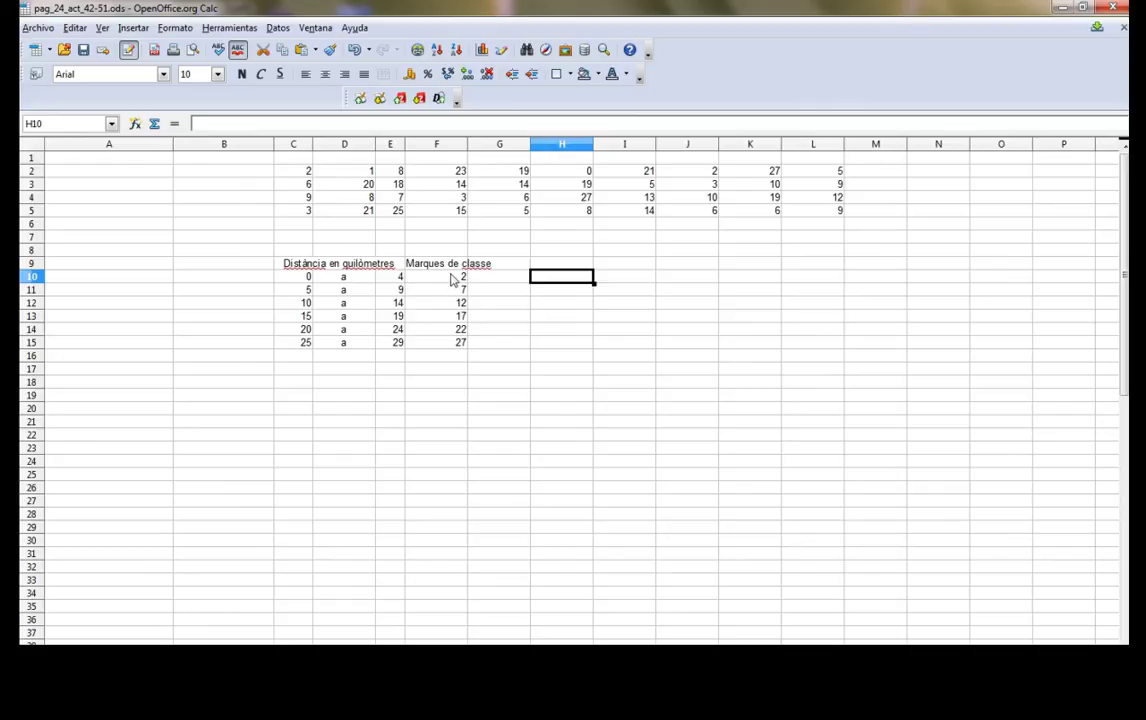
Type the heading 'Freqüència absoluta' in G9.
left_click(500, 264)
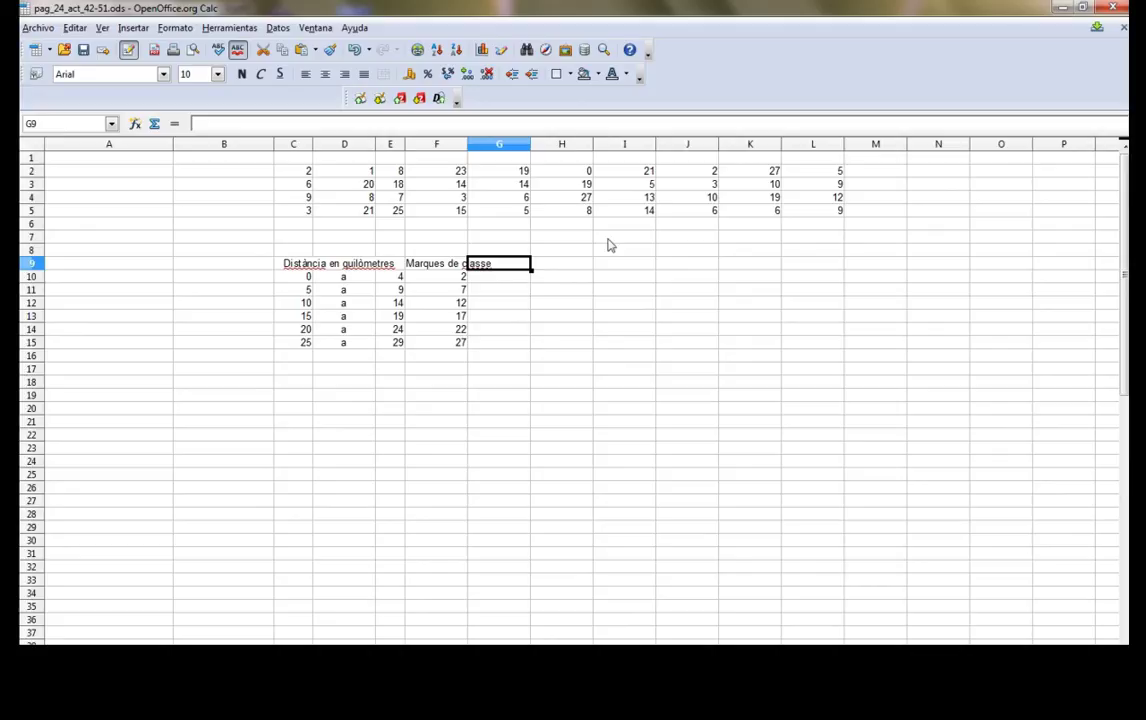
type("Freqüència absoluta")
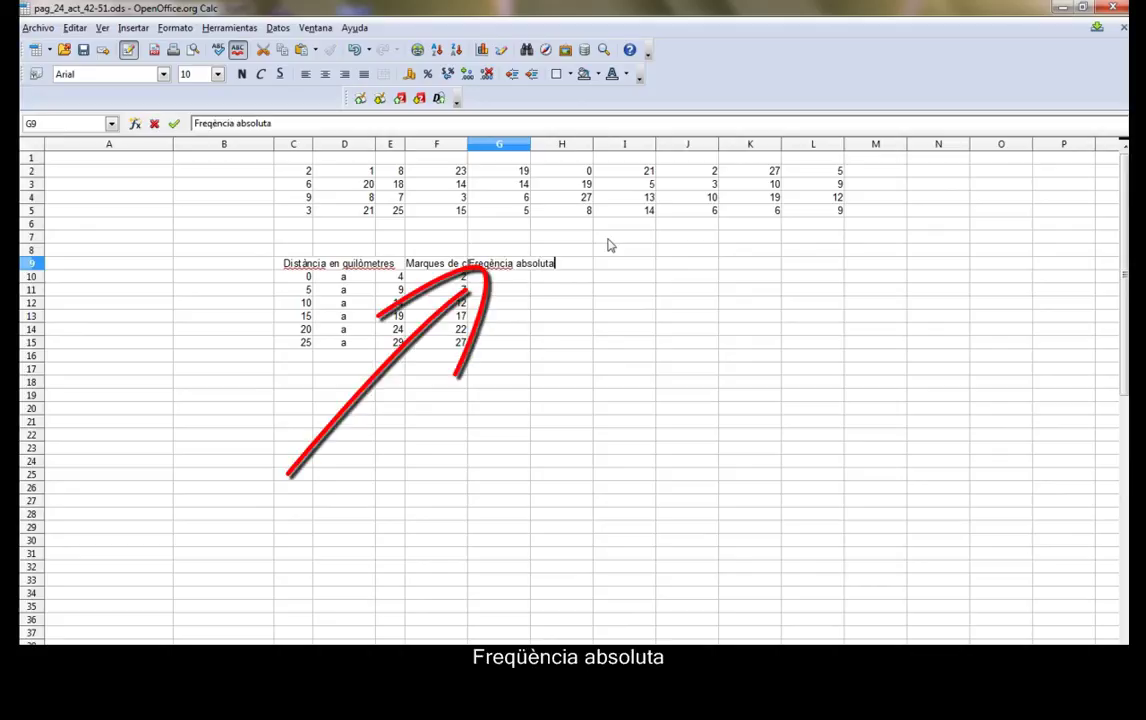
key("Return")
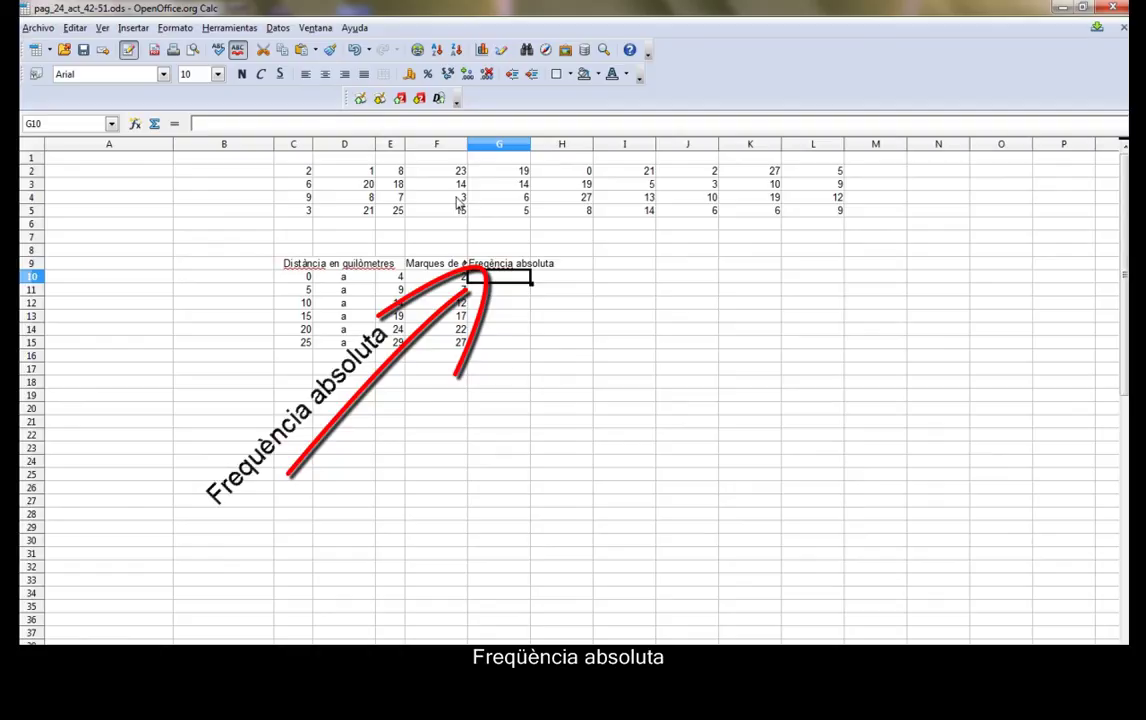
Choose the FRECUENCIA function in the Function Wizard.
left_click(134, 123)
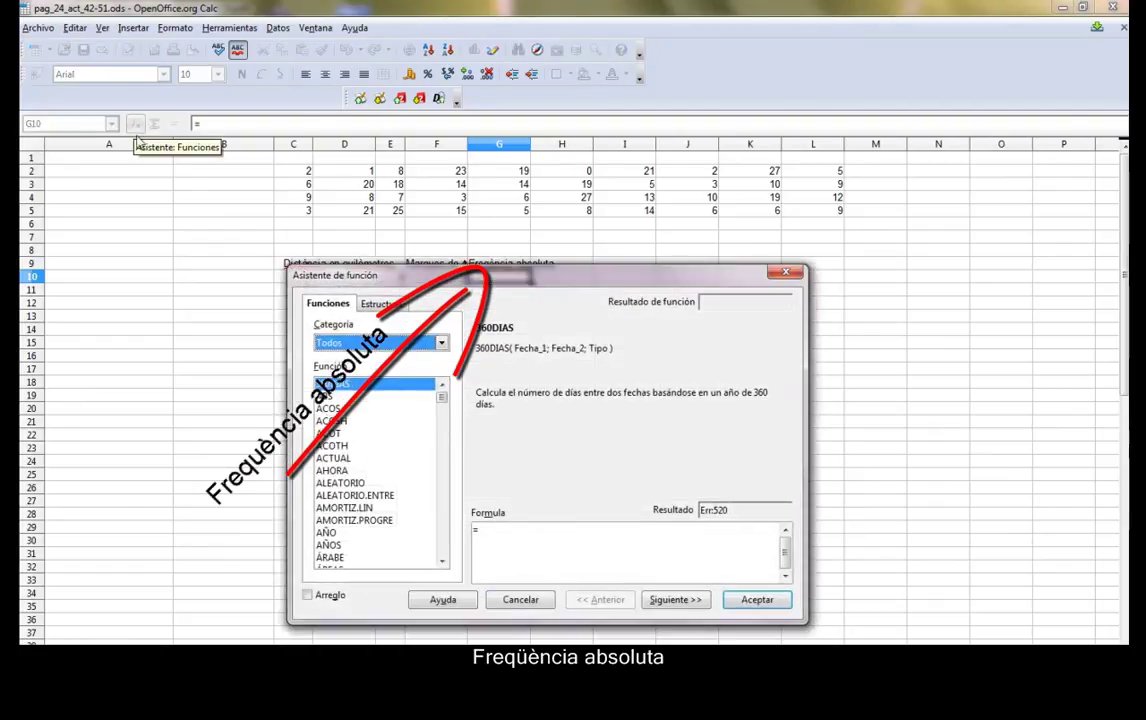
left_click(358, 510)
type("fr")
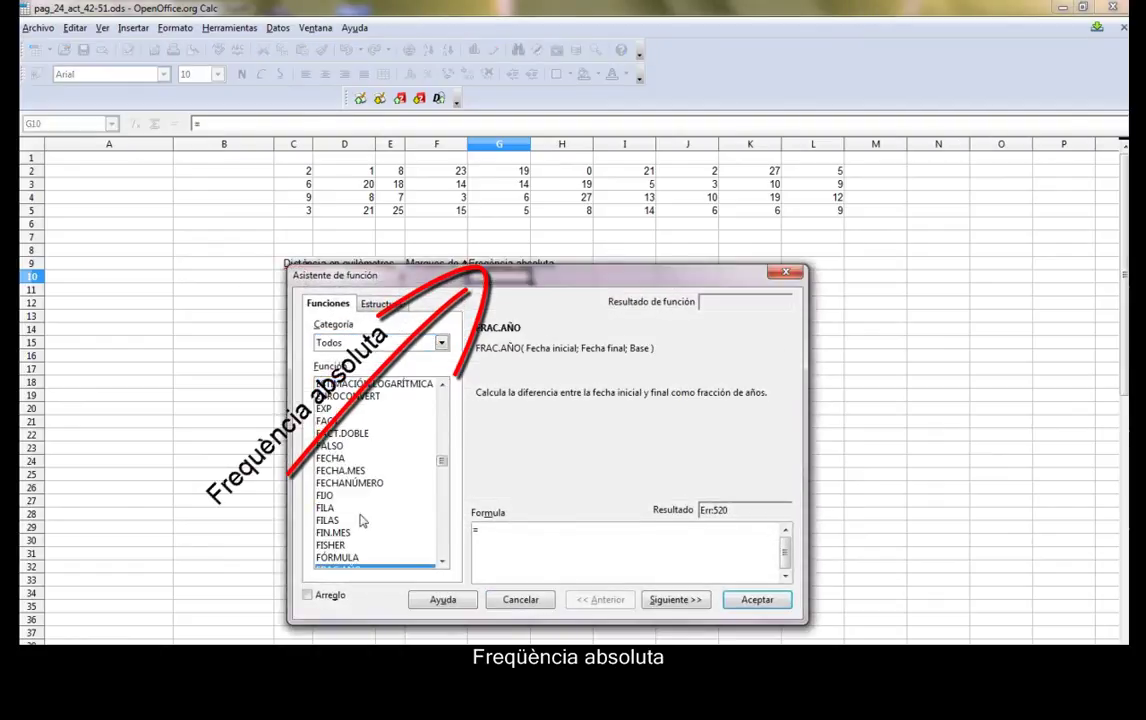
left_click(441, 563)
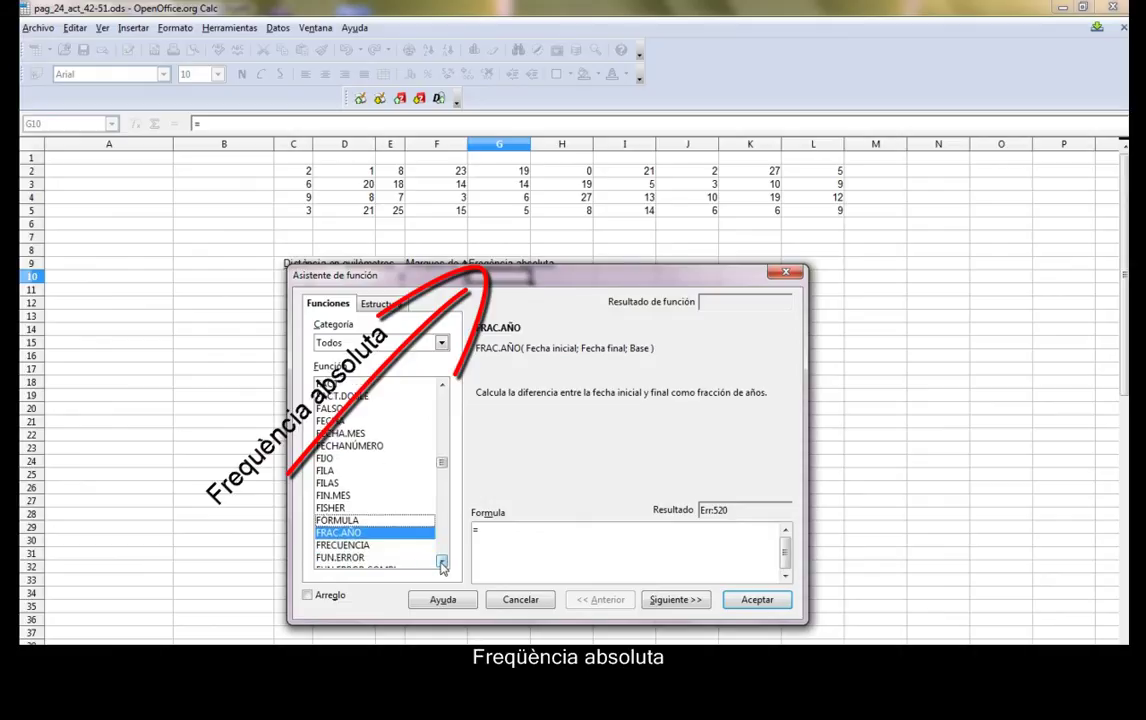
left_click(360, 545)
left_click(670, 604)
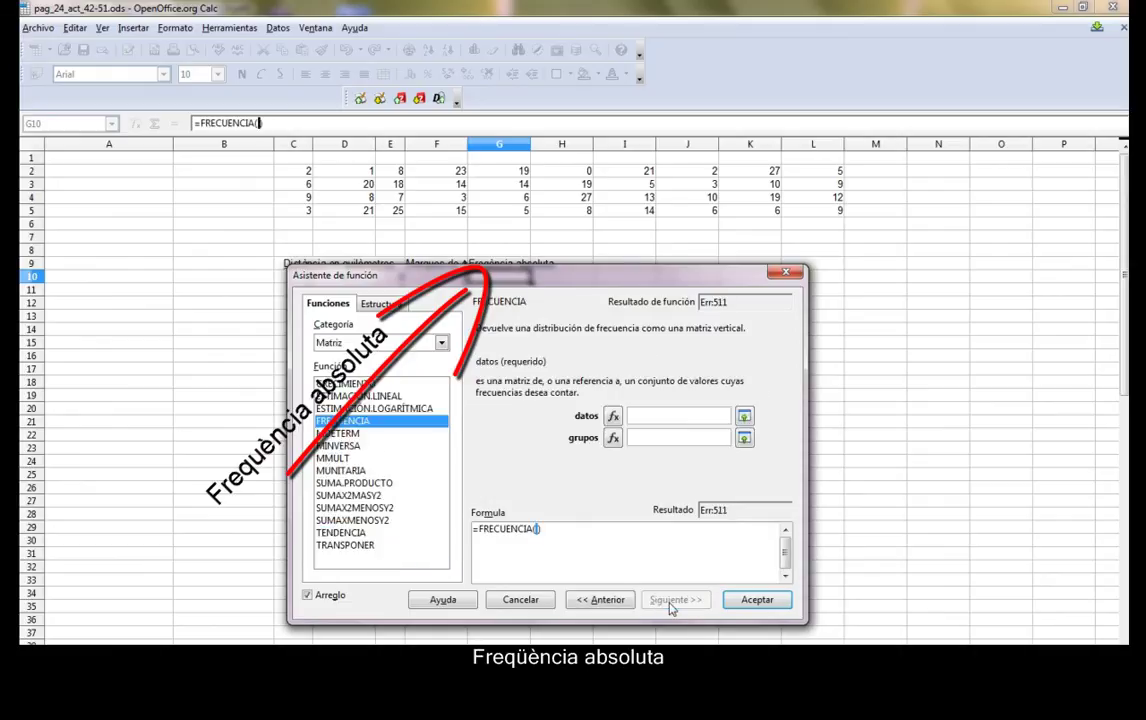
Set FRECUENCIA data to C2:L5 and groups to E10:E15, and accept the array.
left_click(745, 418)
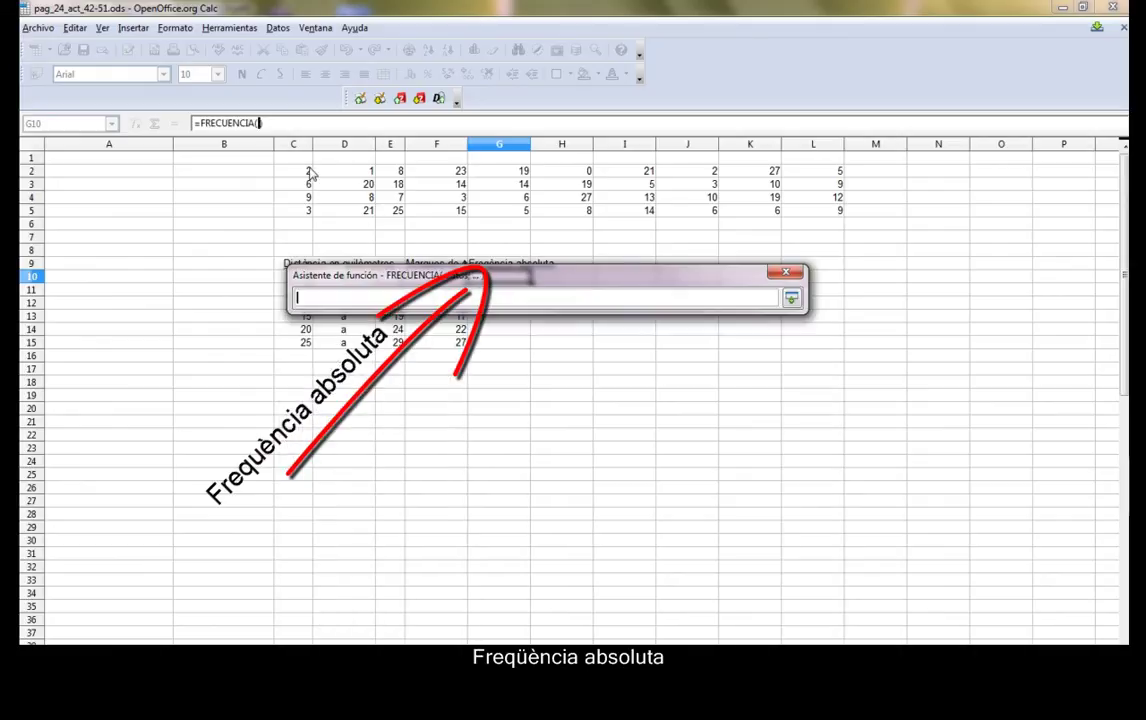
mouse_move(303, 170)
left_mouse_down()
mouse_move(485, 220)
mouse_move(820, 214)
left_mouse_up()
left_click(795, 299)
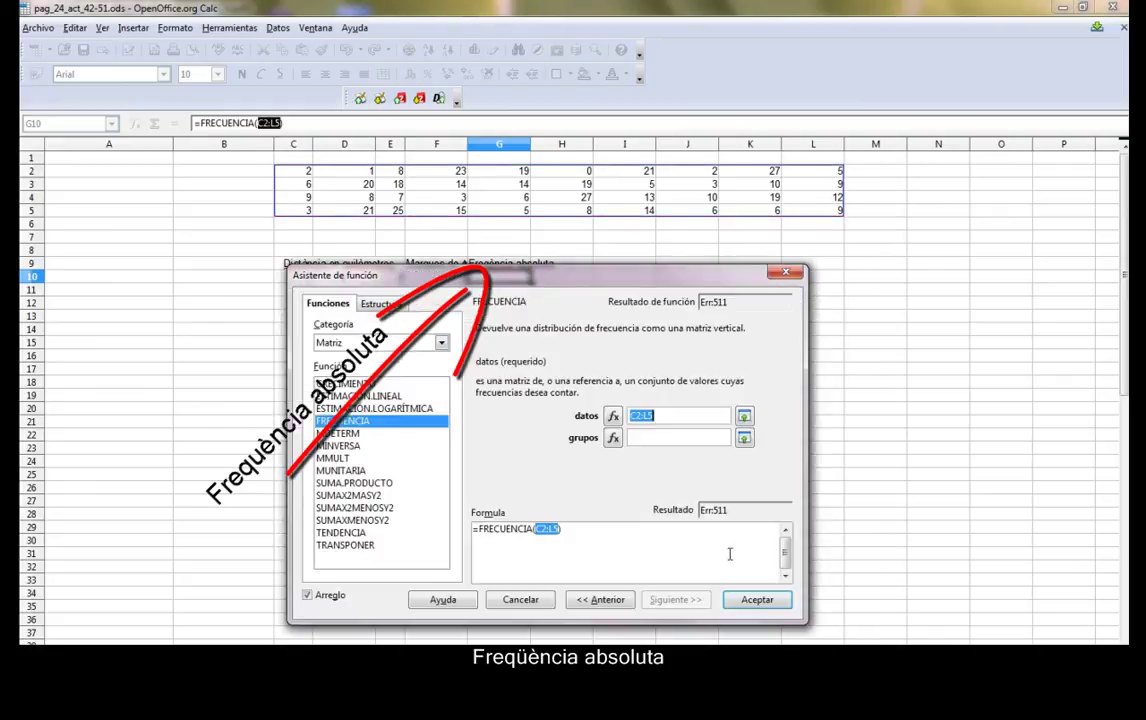
left_click(745, 439)
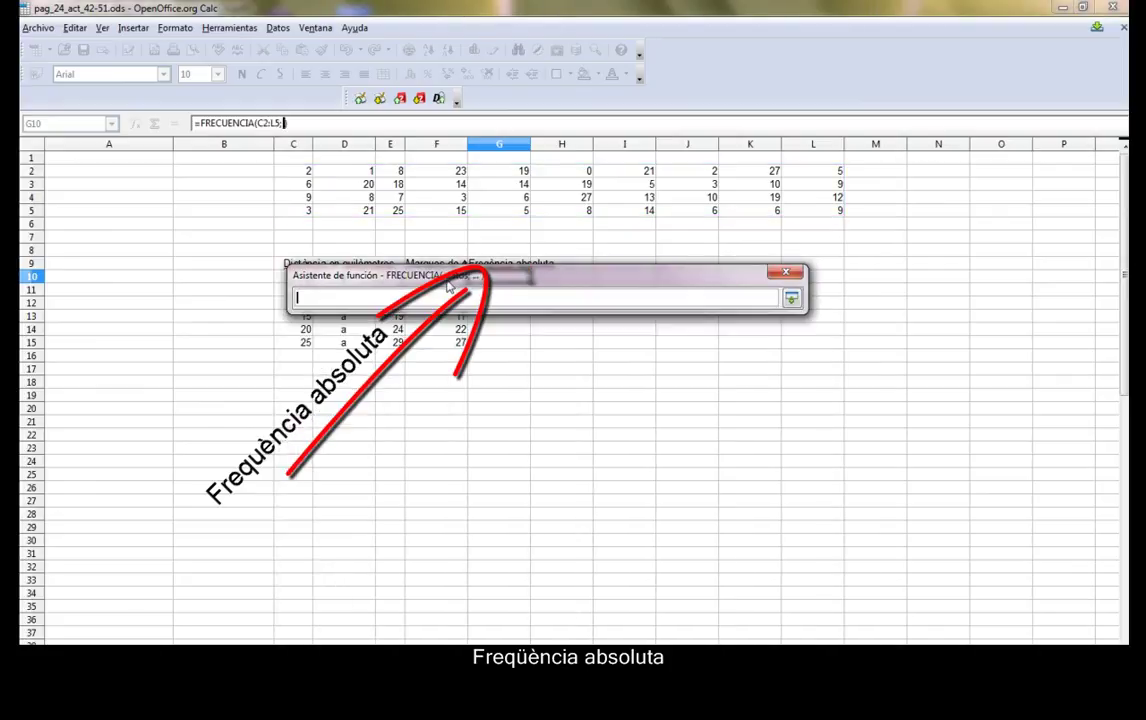
left_click_drag(449, 287, 210, 452)
left_click_drag(399, 276, 400, 344)
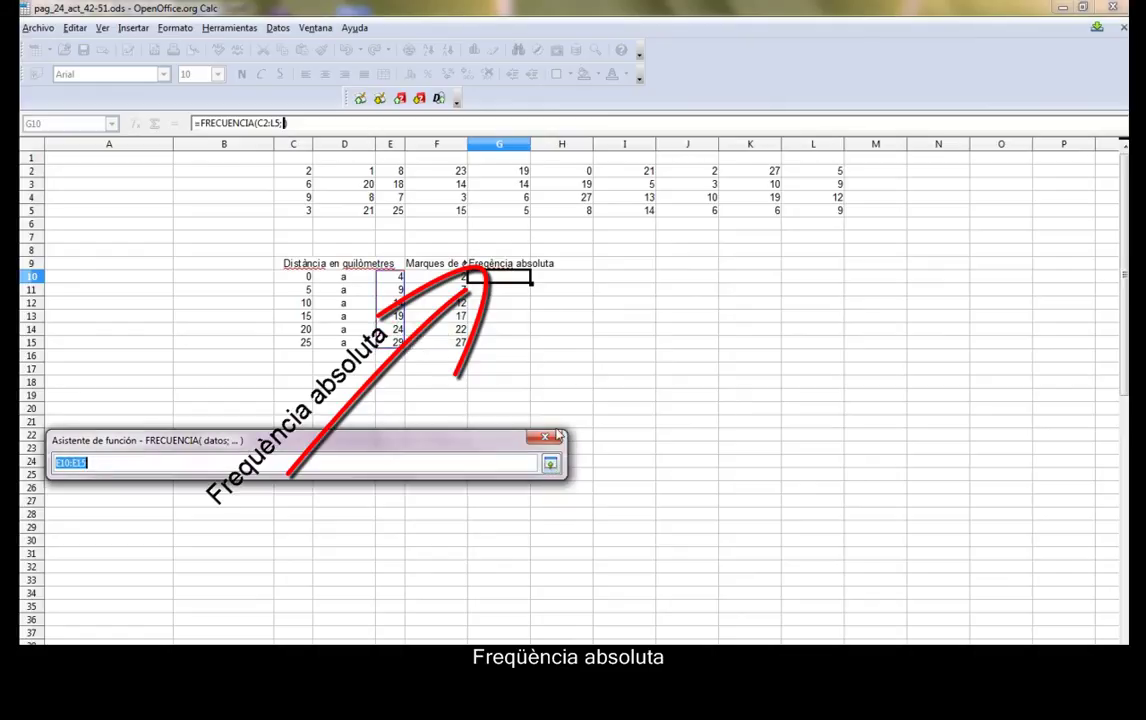
left_click(551, 464)
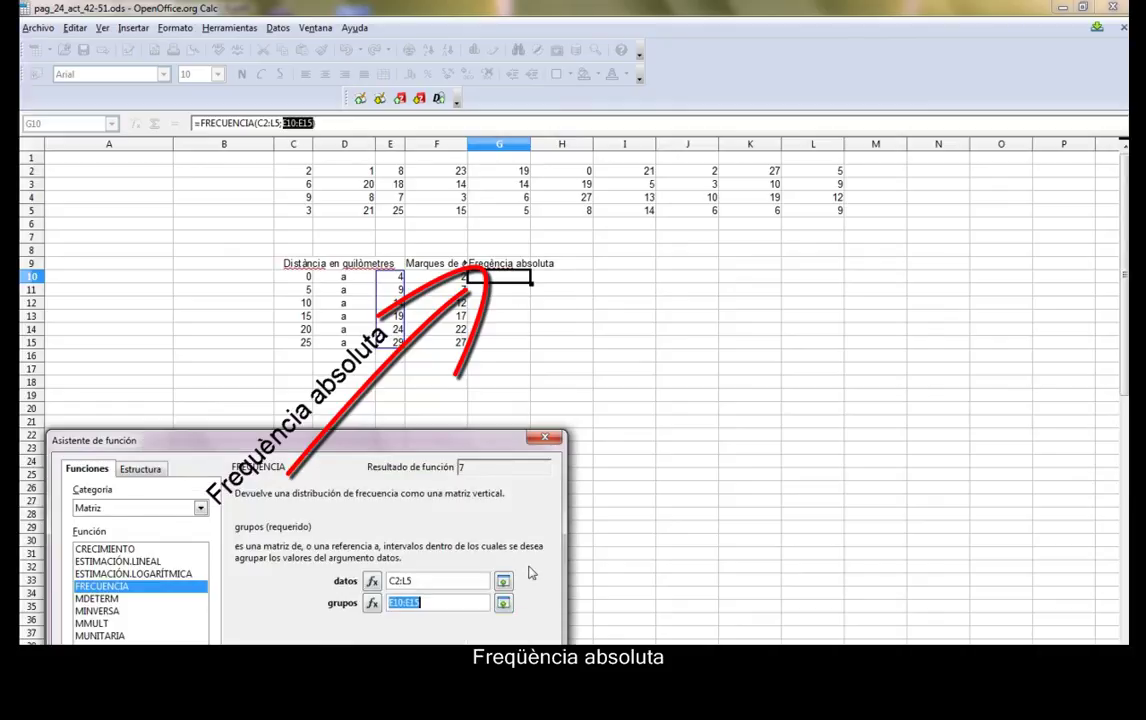
left_click_drag(448, 440, 931, 177)
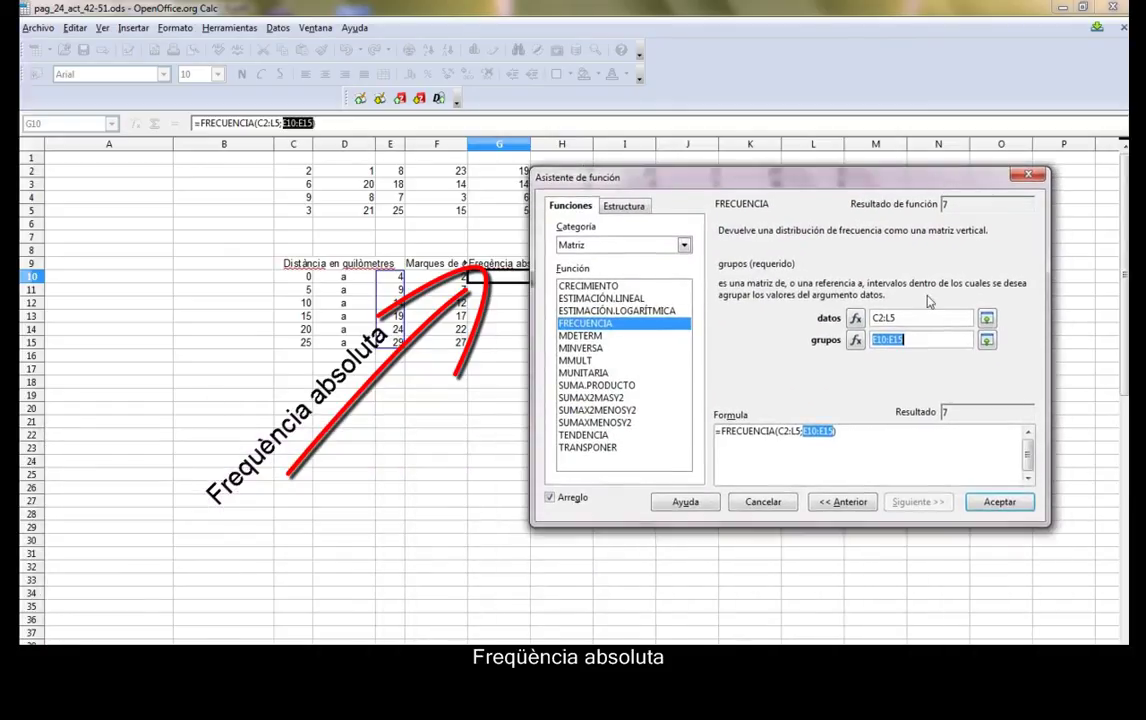
left_click(993, 505)
left_click(525, 357)
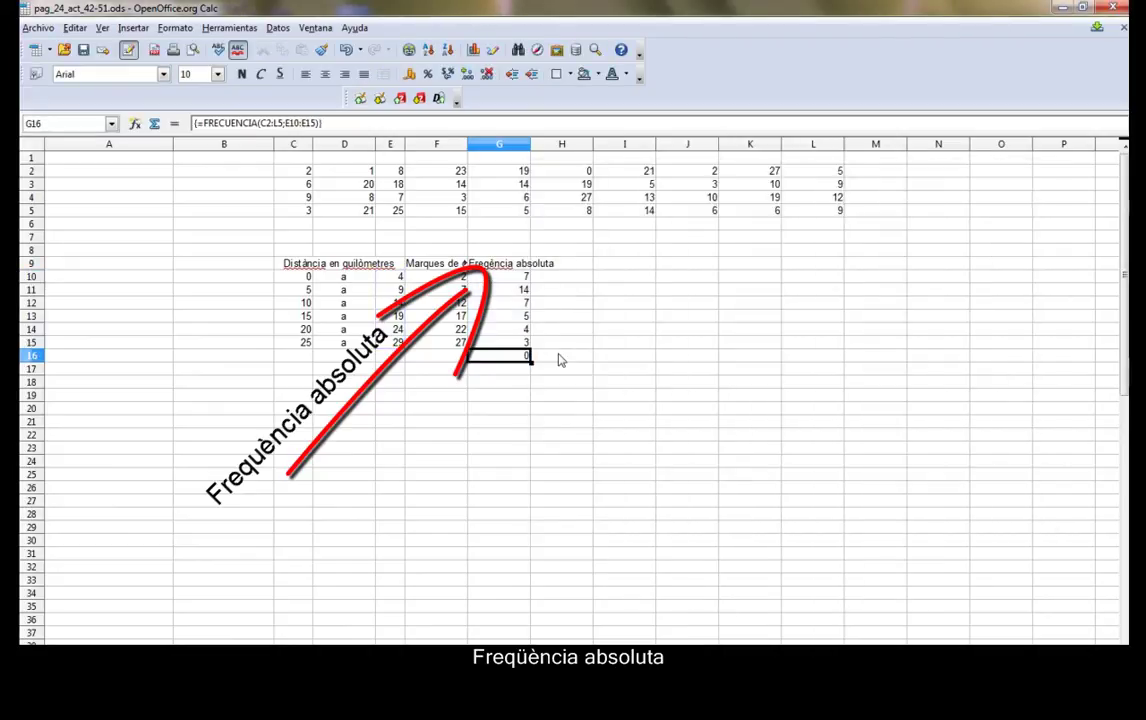
Undo the FRECUENCIA array after Calc refuses to delete G16 alone, returning to G10.
key("Delete")
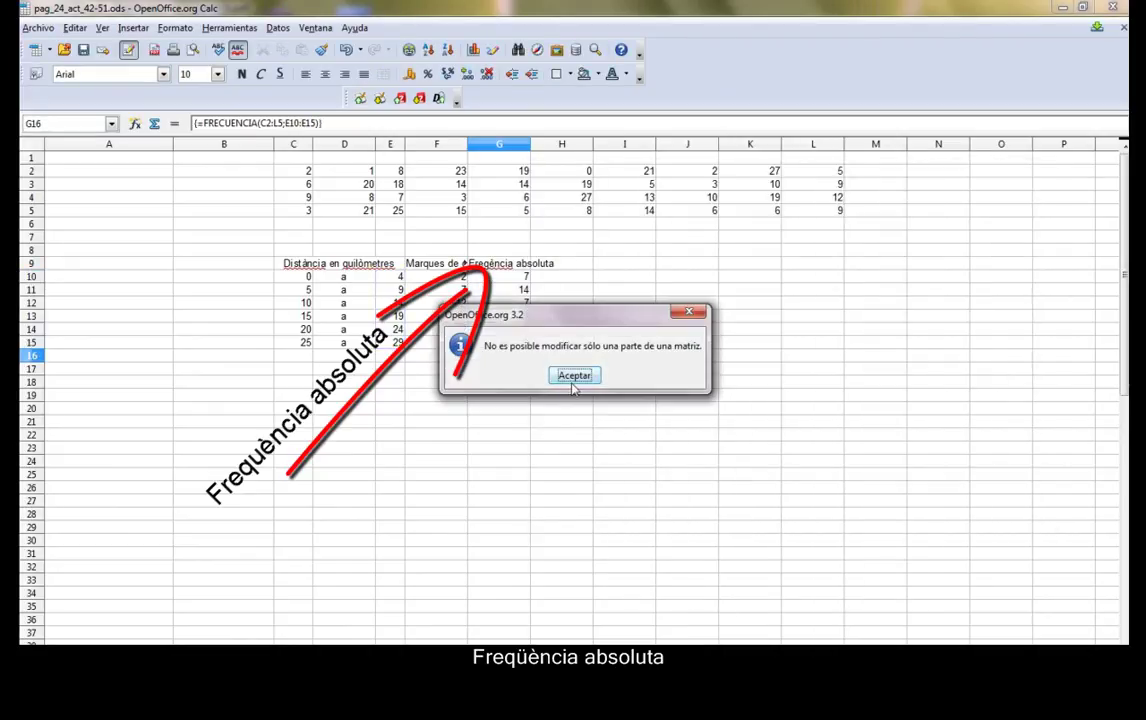
key("Return")
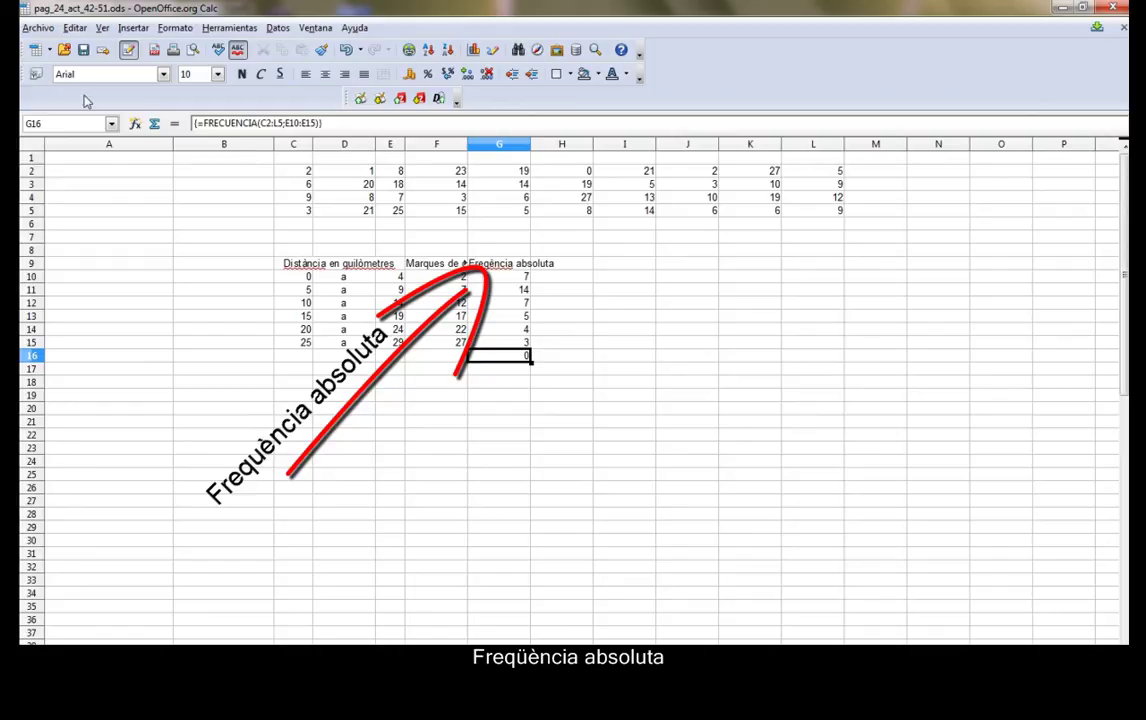
key("ctrl+z")
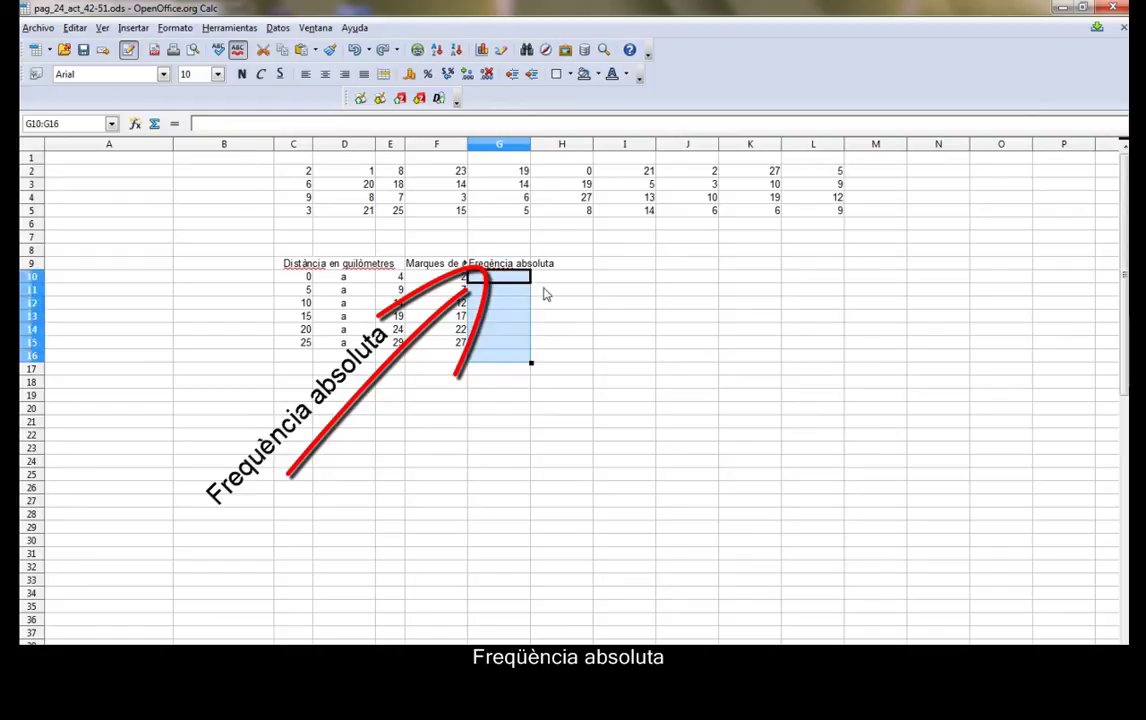
left_click(542, 290)
key("Up")
key("Left")
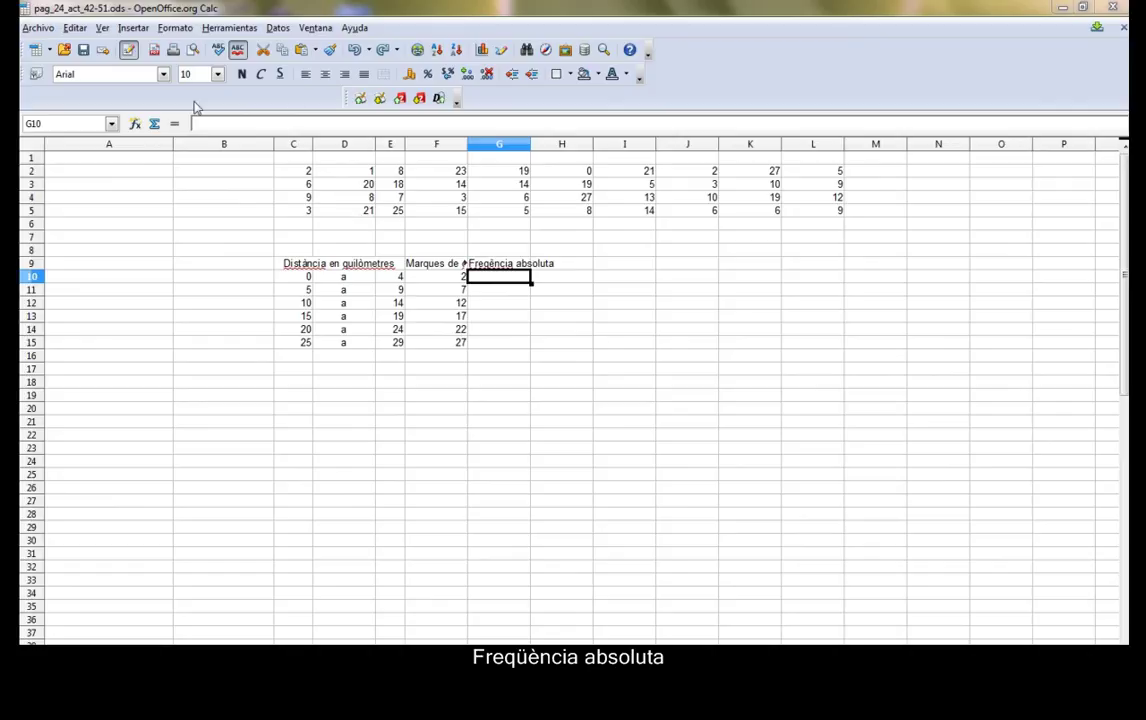
Choose the FRECUENCIA function again in the Function Wizard.
left_click(136, 124)
left_click(597, 405)
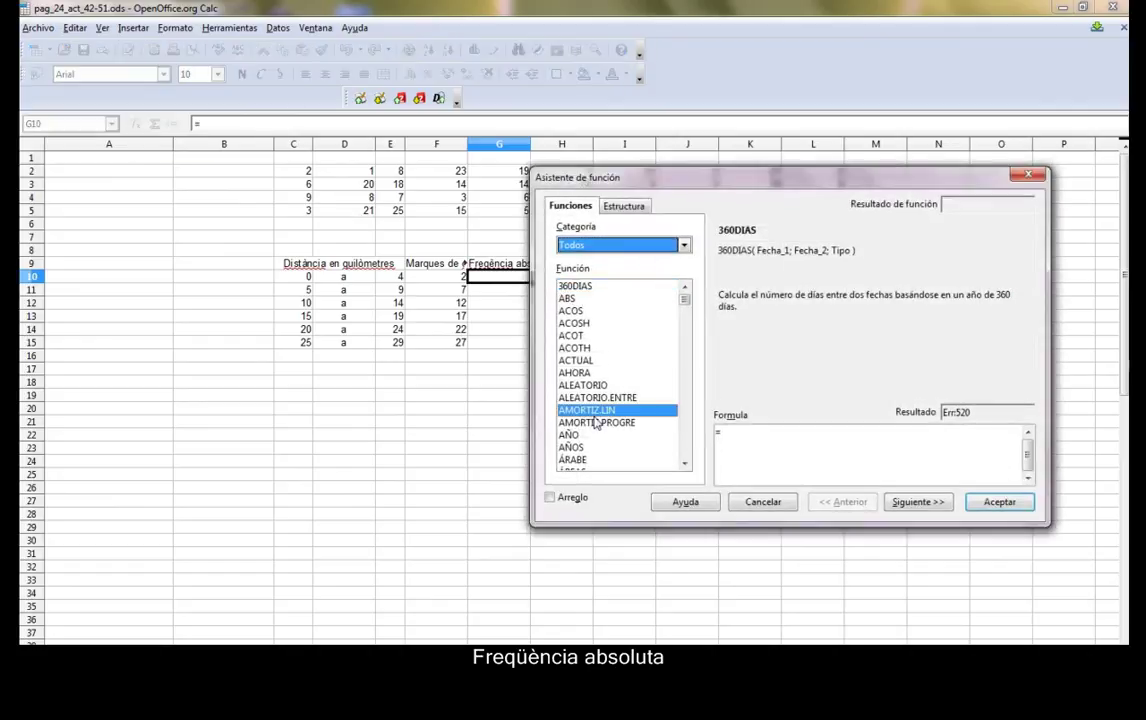
key("f")
key("r")
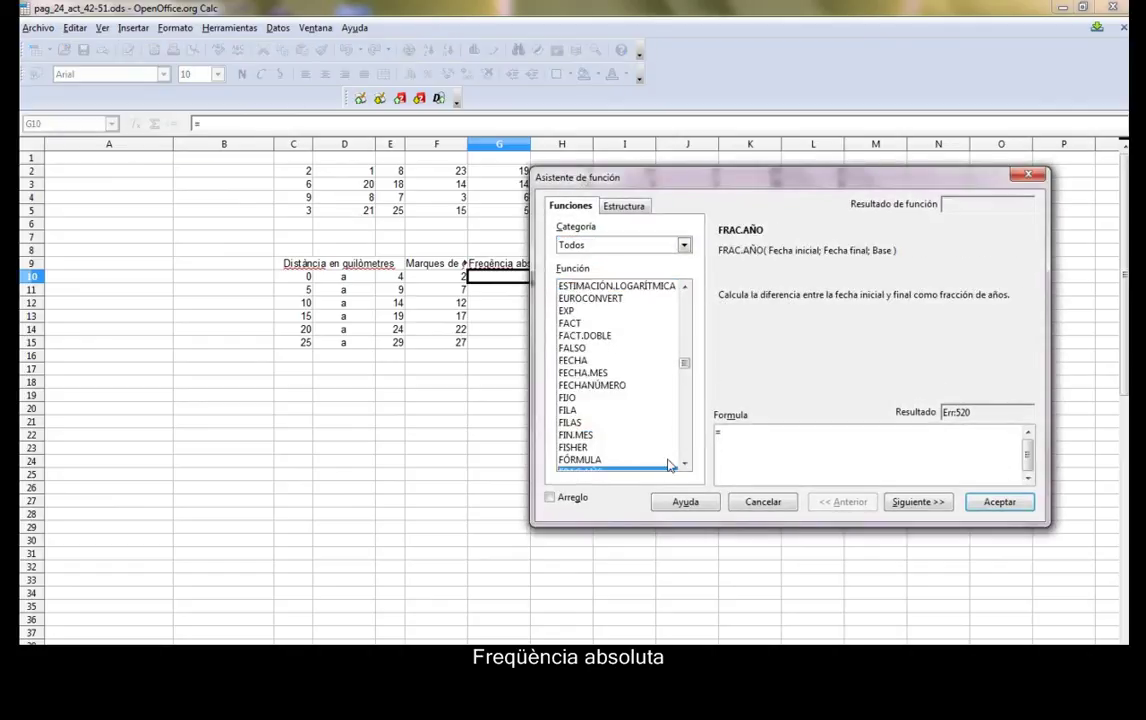
left_click(685, 464)
left_click(685, 464)
left_click(685, 464)
key("Down")
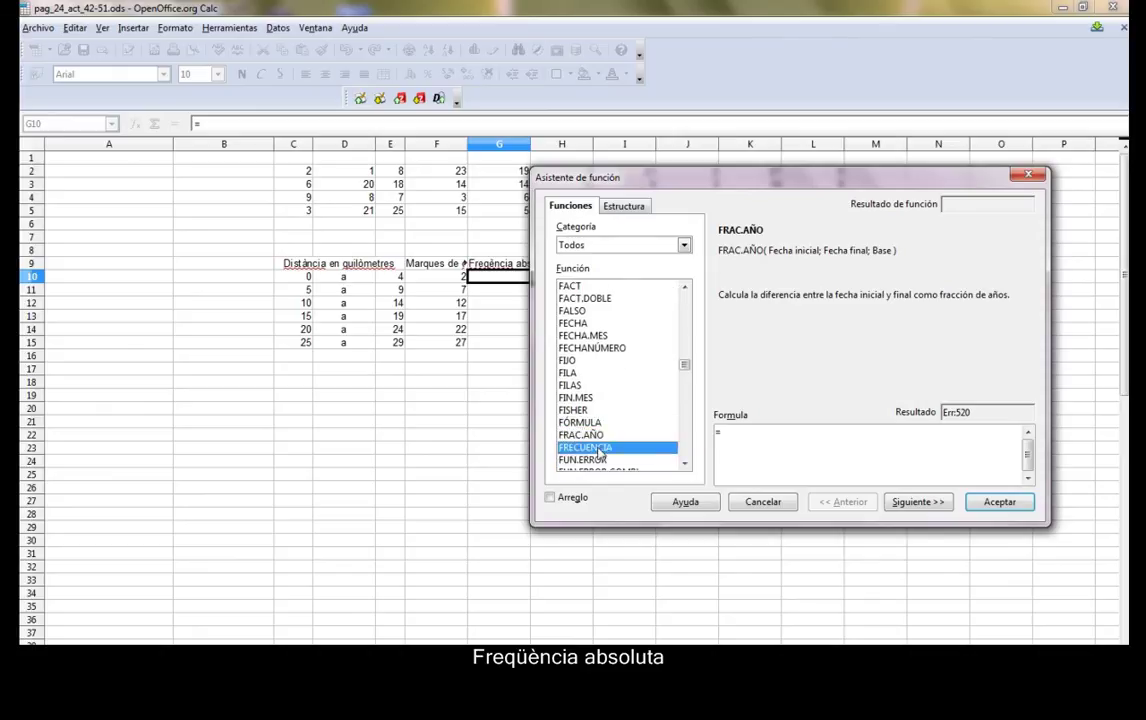
left_click(909, 502)
Set data C2:L5 and groups E10:E14, and accept the array giving 7, 14, 7, 5, 4, 3.
left_click(987, 318)
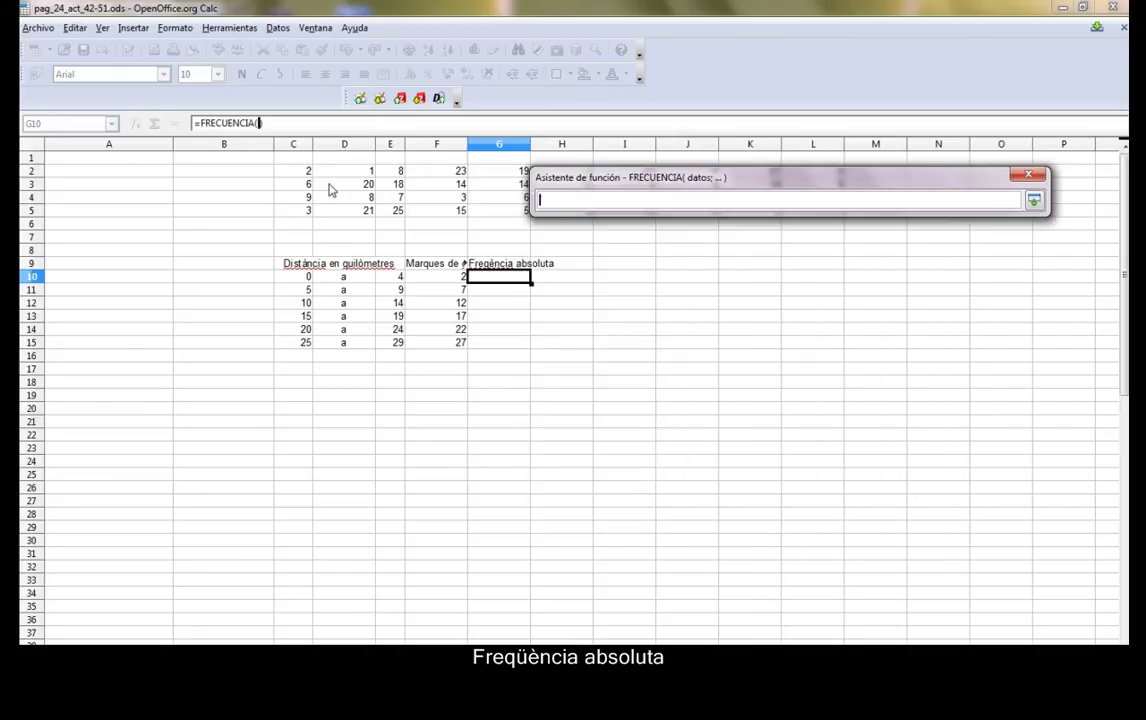
mouse_move(290, 170)
left_mouse_down()
mouse_move(372, 197)
mouse_move(744, 177)
mouse_move(734, 283)
left_mouse_up()
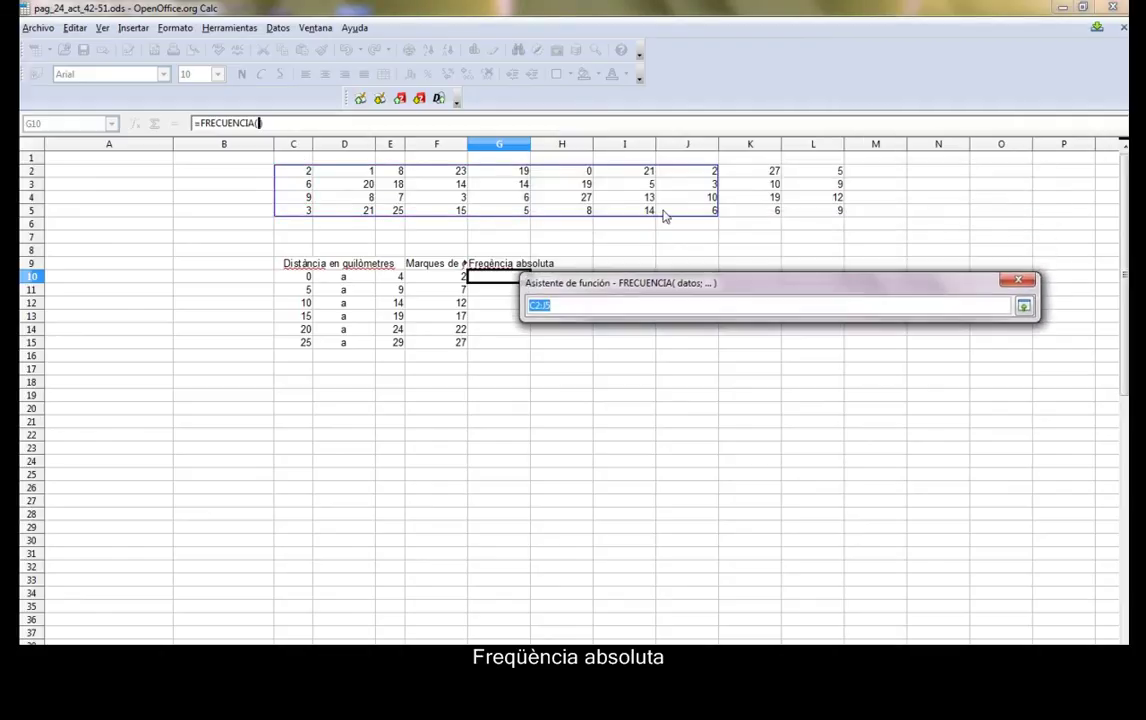
left_click(285, 171)
left_click_drag(310, 178, 811, 216)
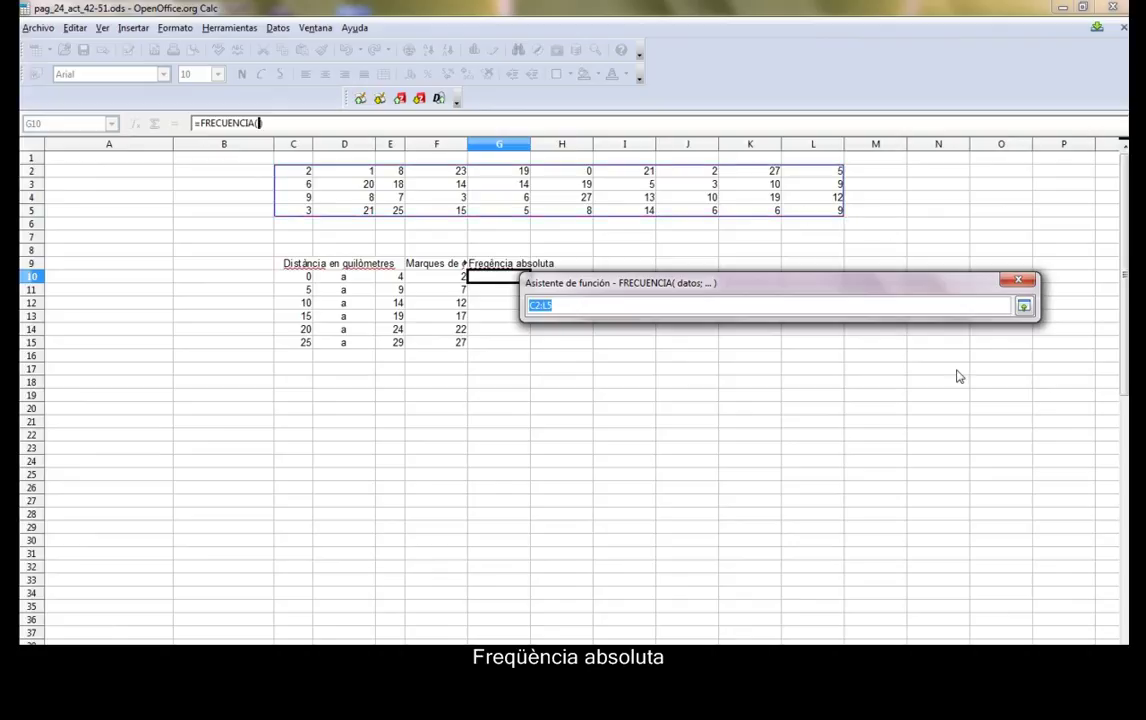
left_click(1030, 307)
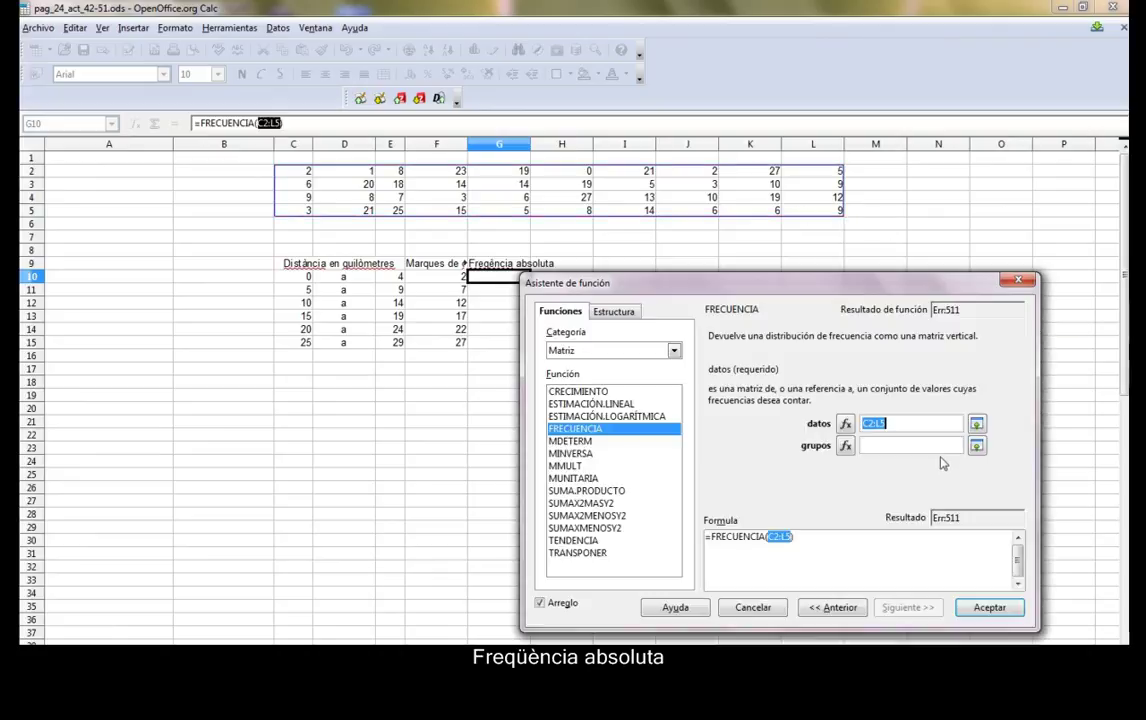
left_click(903, 449)
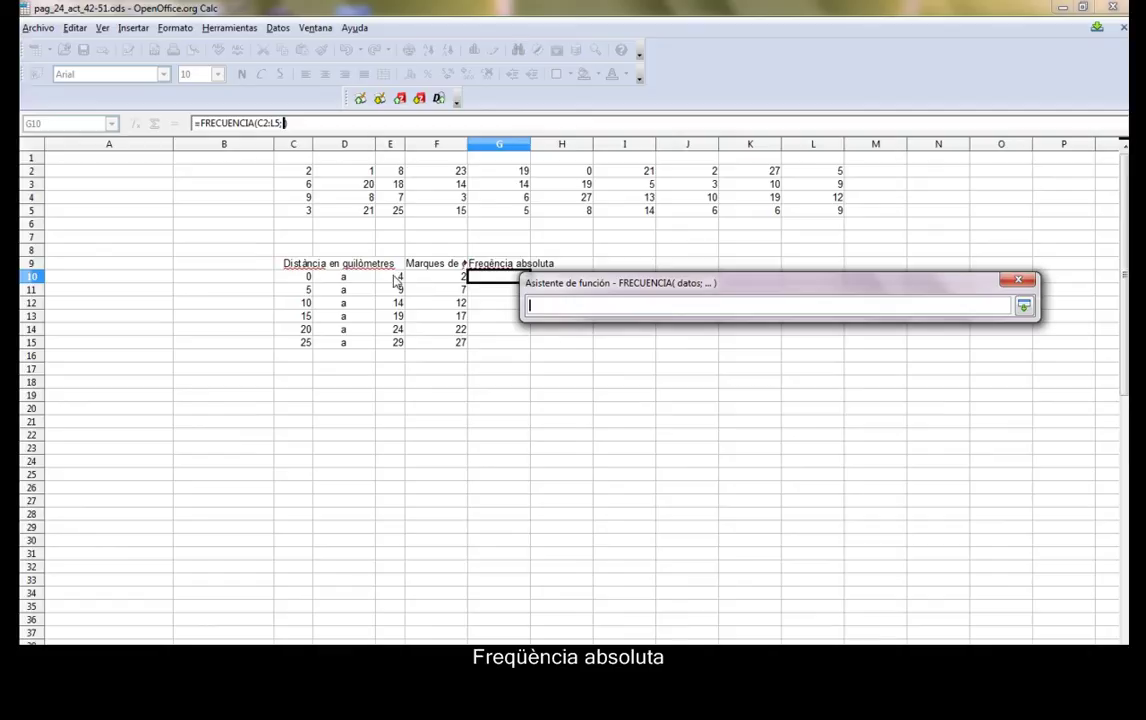
left_click_drag(398, 277, 402, 351)
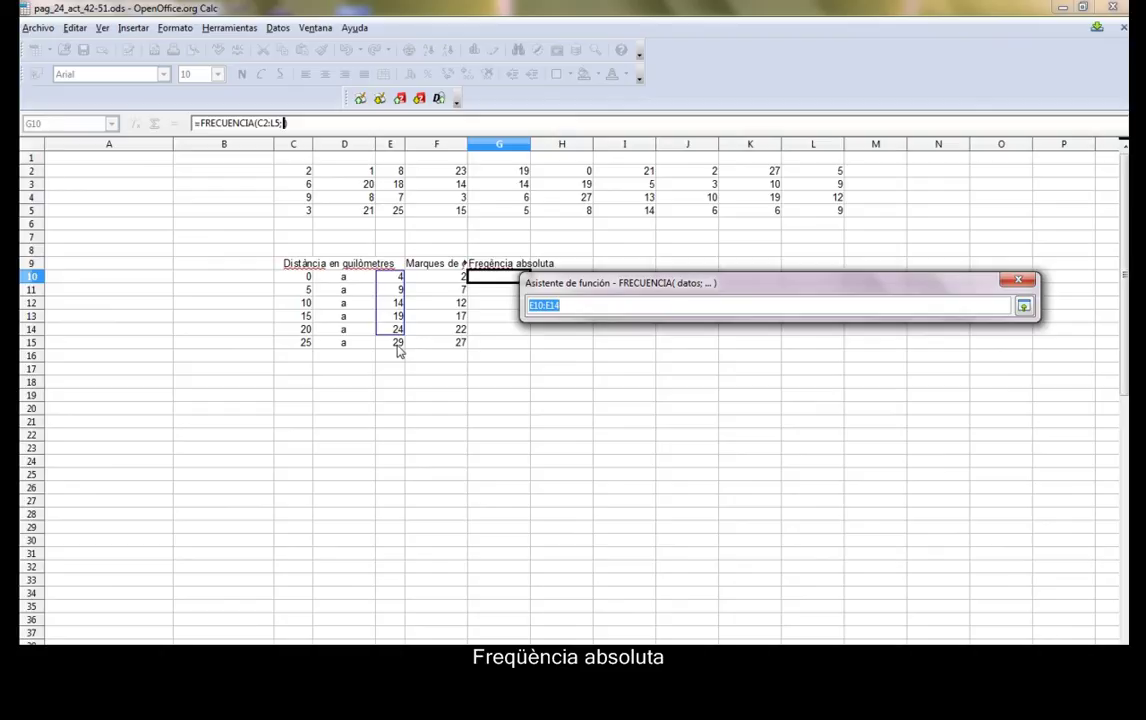
left_click(1024, 307)
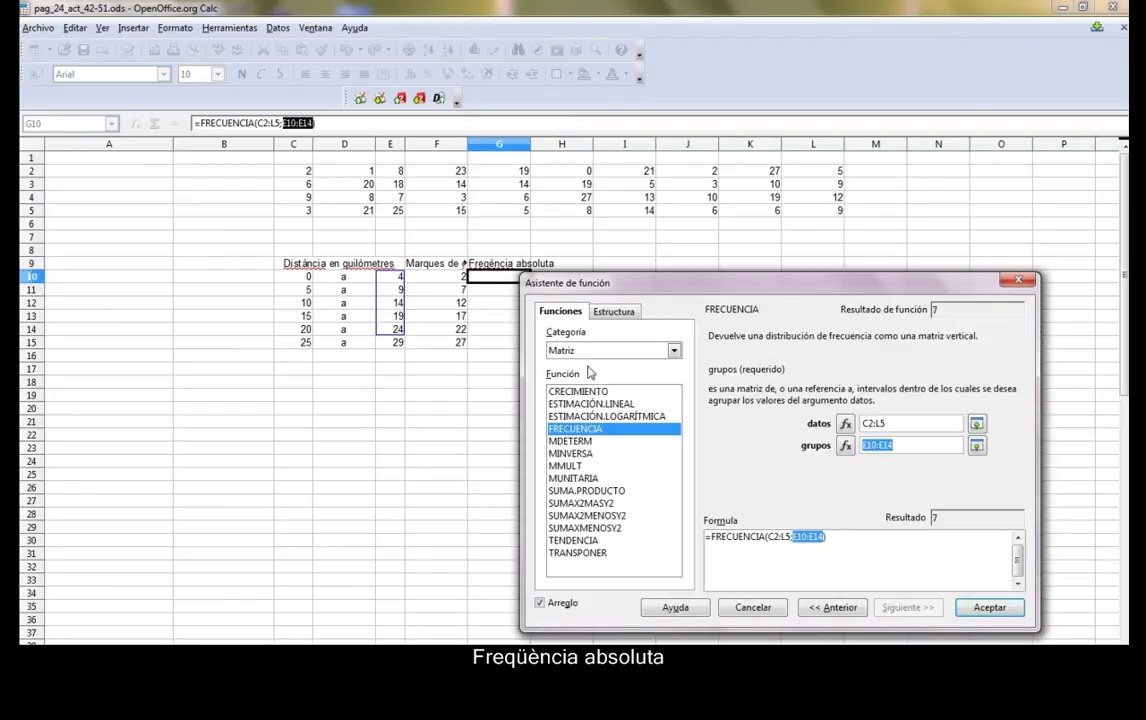
mouse_move(865, 290)
left_mouse_down()
mouse_move(525, 252)
mouse_move(287, 187)
left_mouse_up()
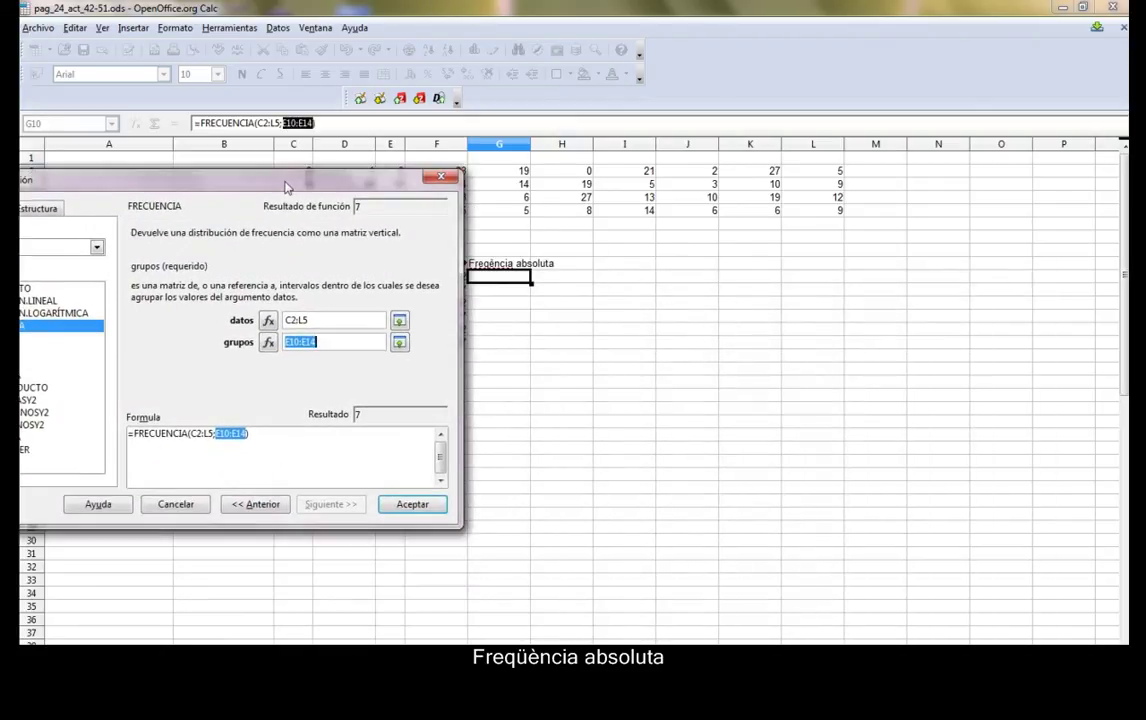
left_click(422, 503)
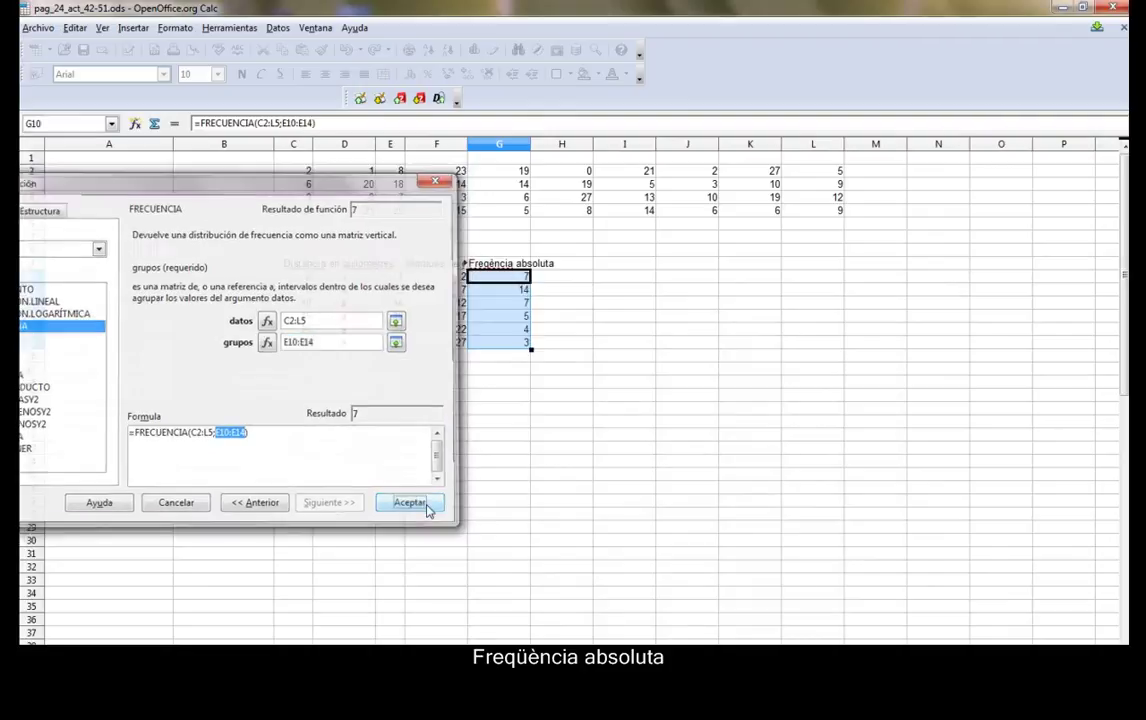
Select the class marks and frequencies in F10:G15.
left_click(560, 343)
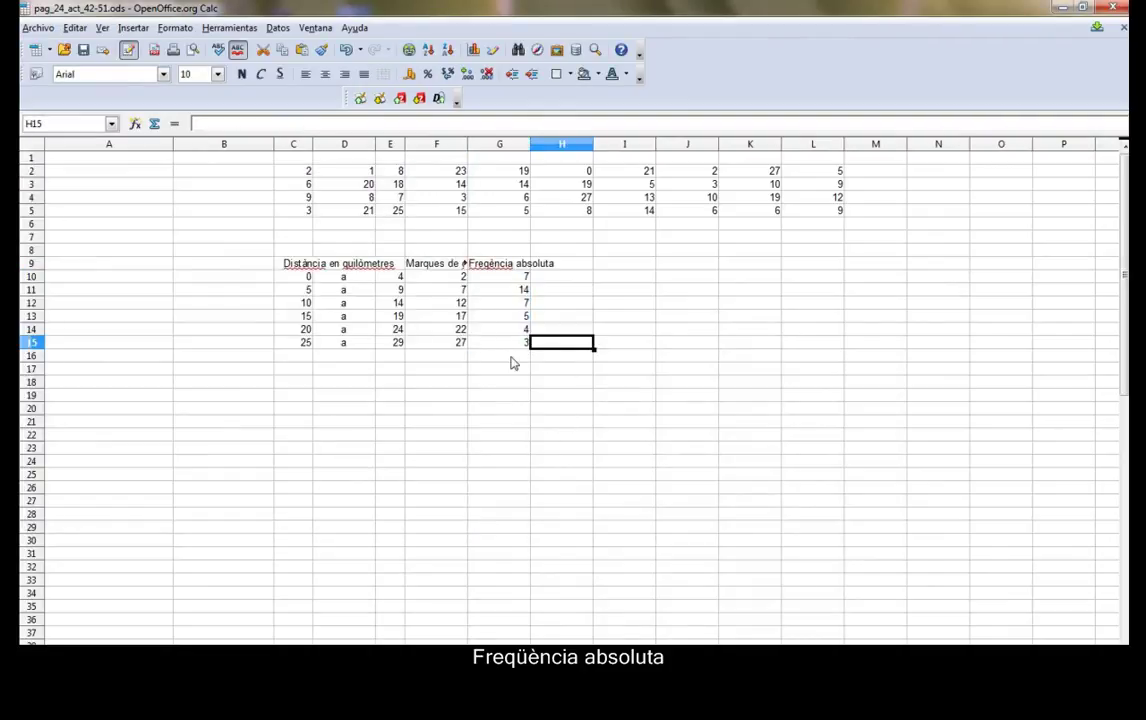
left_click(686, 315)
left_click(624, 289)
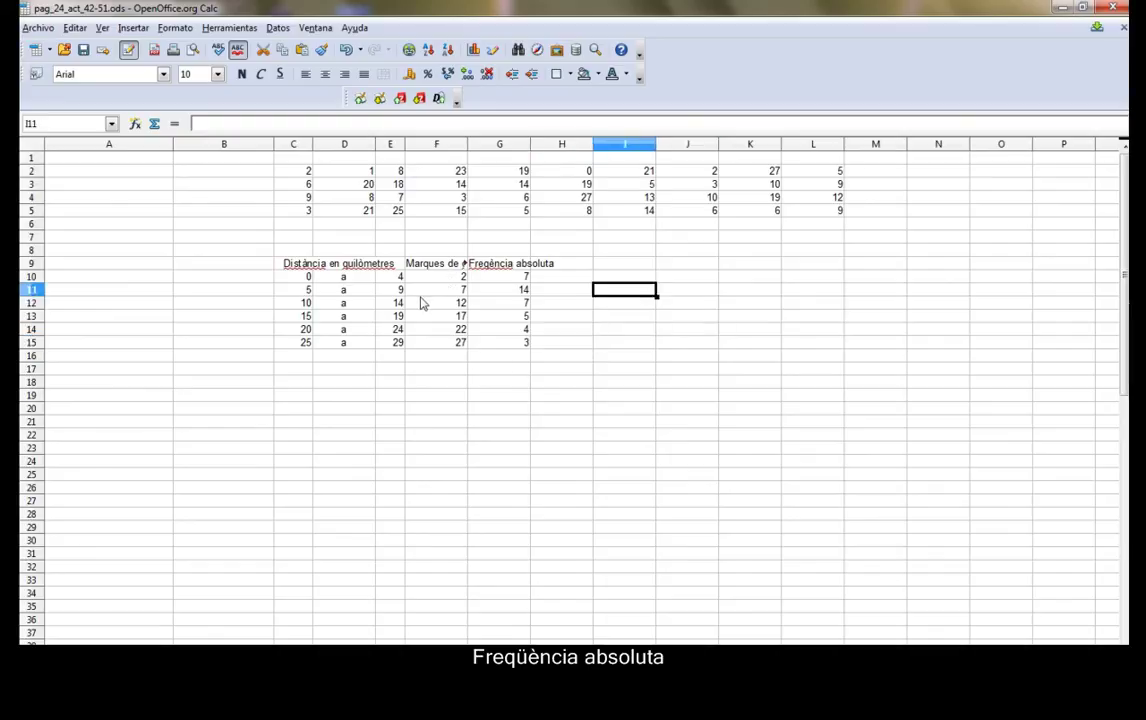
left_click_drag(453, 276, 490, 350)
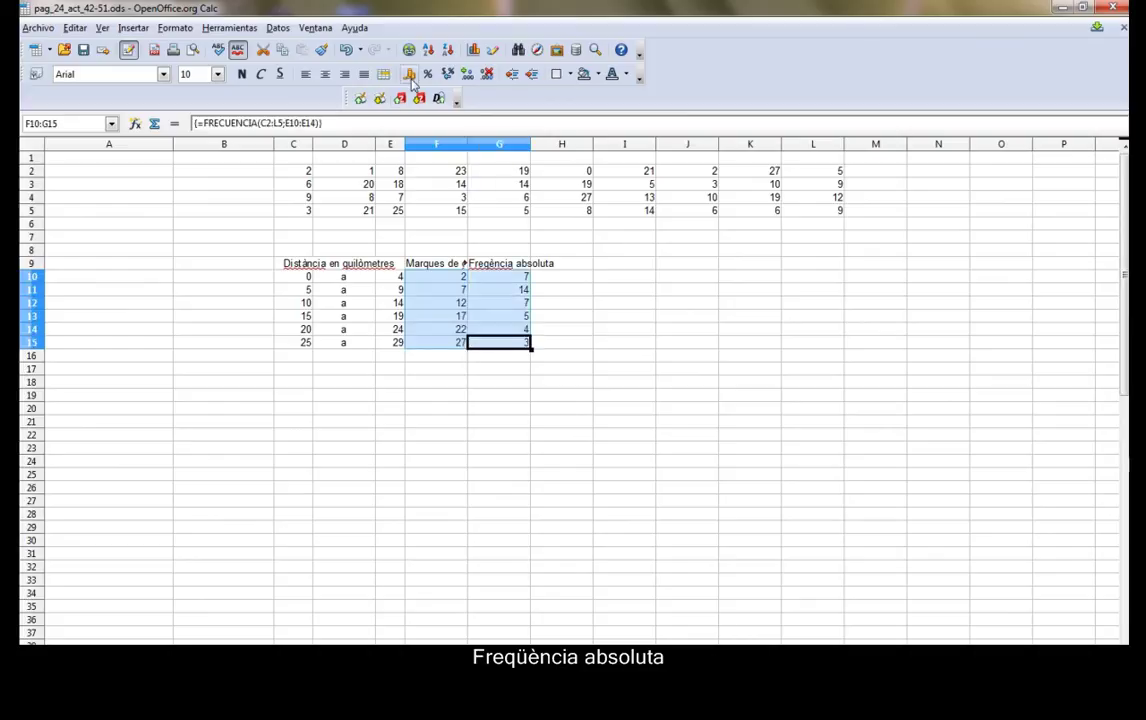
Create a column chart of the frequencies, with the first column (class marks 2–27) as category labels.
left_click(472, 52)
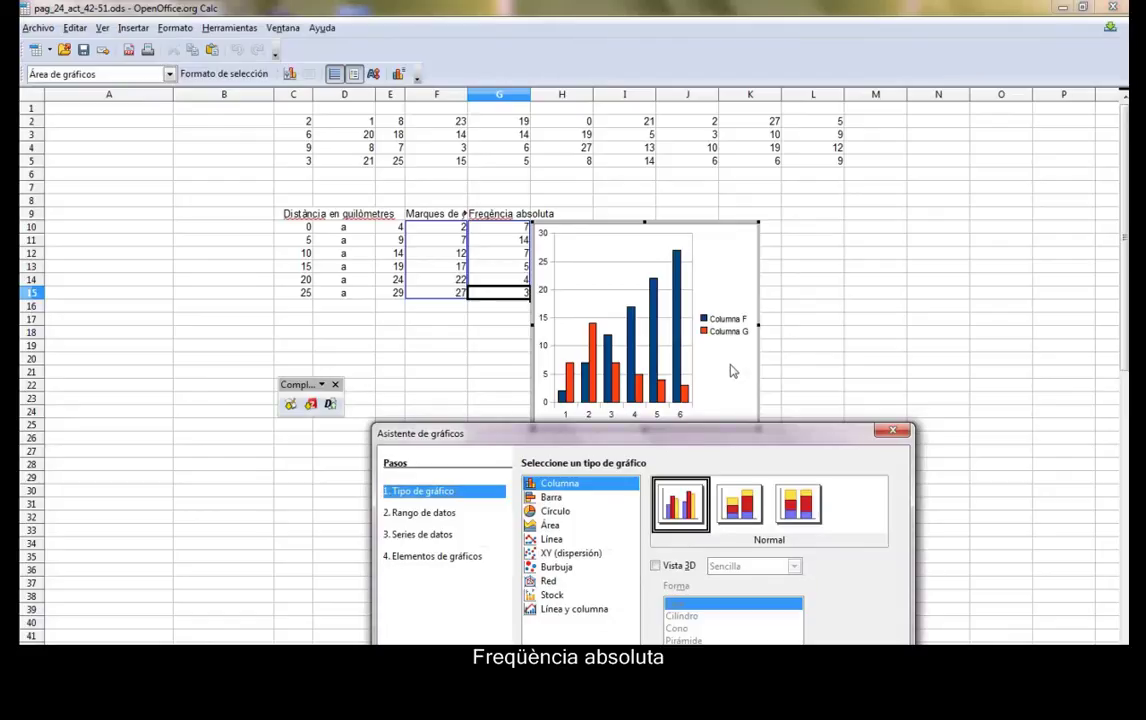
left_click_drag(672, 437, 724, 86)
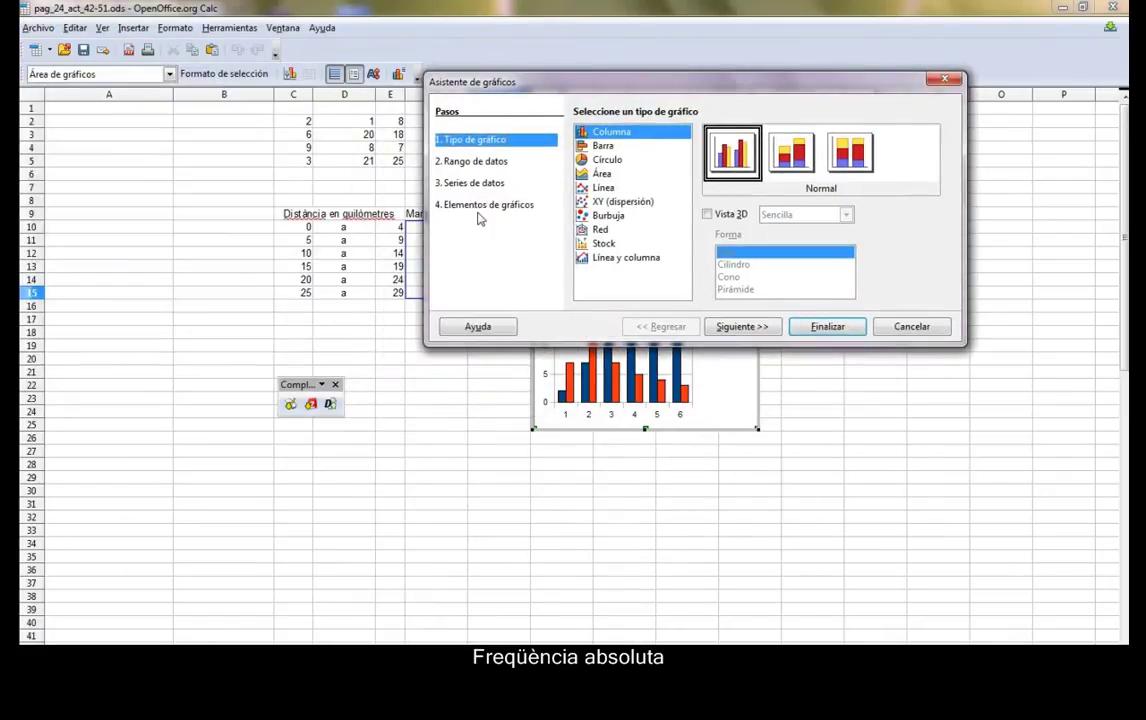
left_click(762, 330)
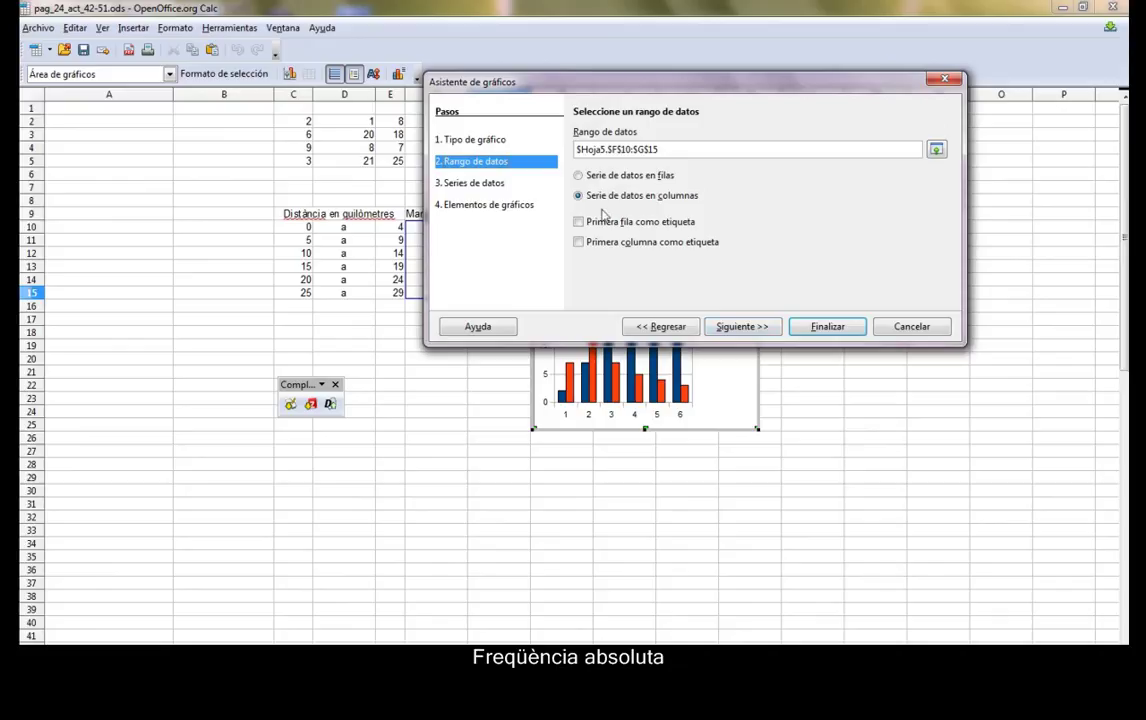
left_click_drag(686, 91, 486, 373)
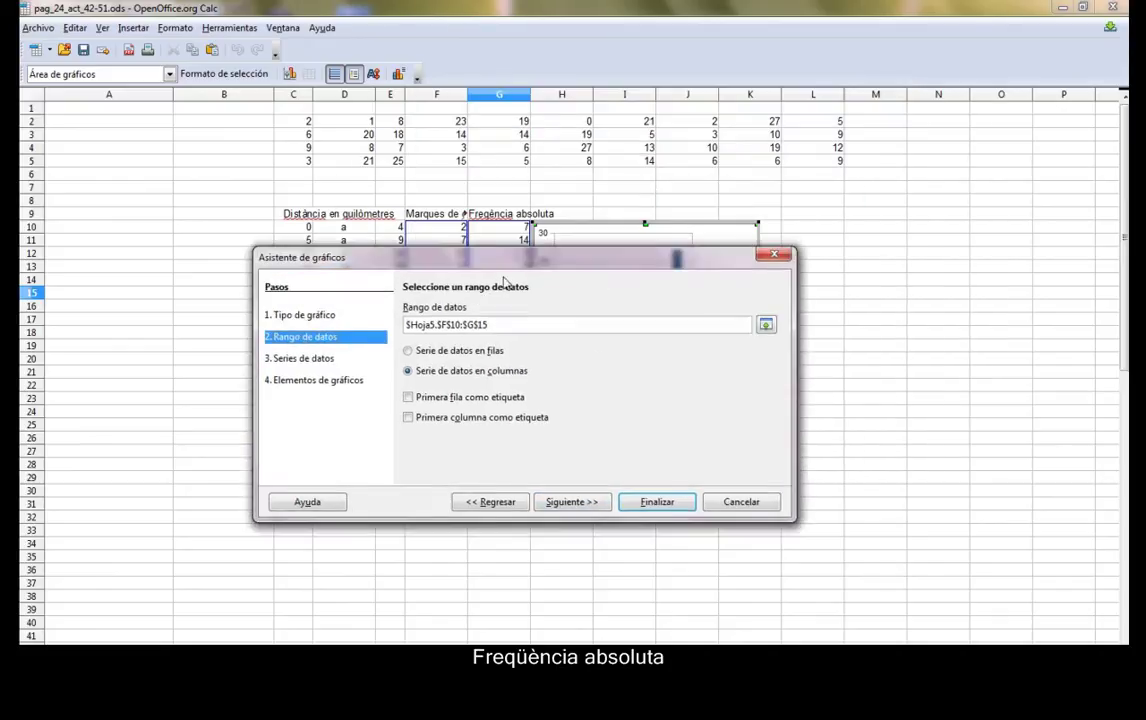
left_click(386, 527)
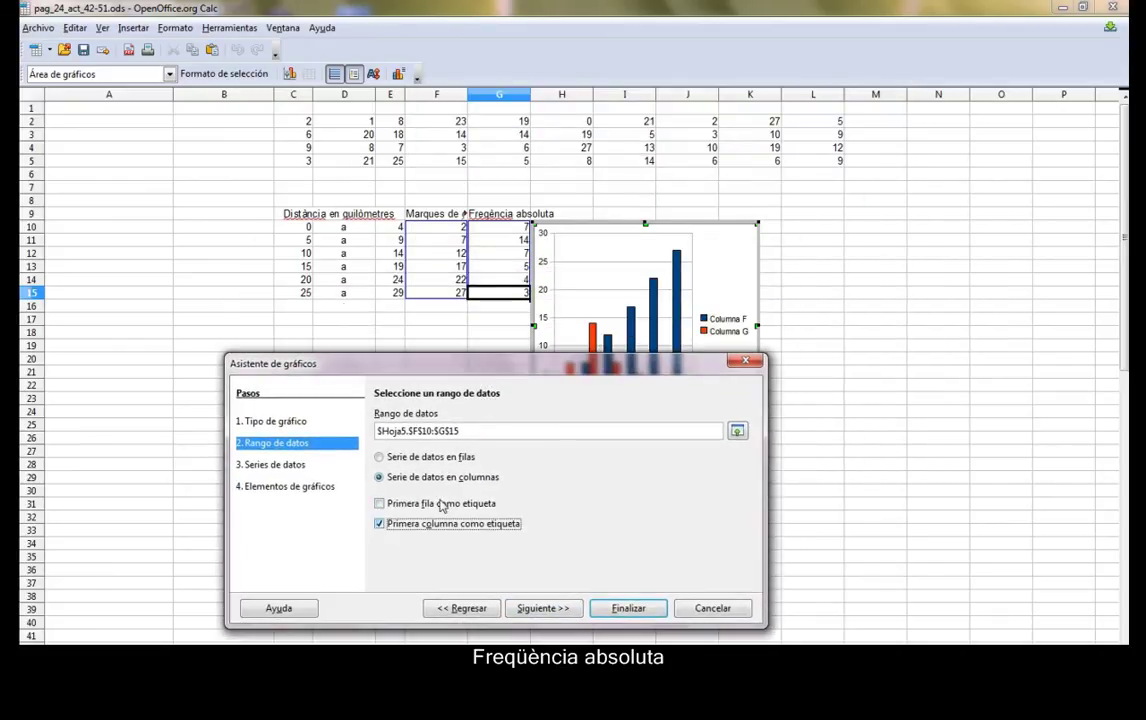
mouse_move(573, 370)
left_mouse_down()
mouse_move(783, 497)
mouse_move(748, 480)
left_mouse_up()
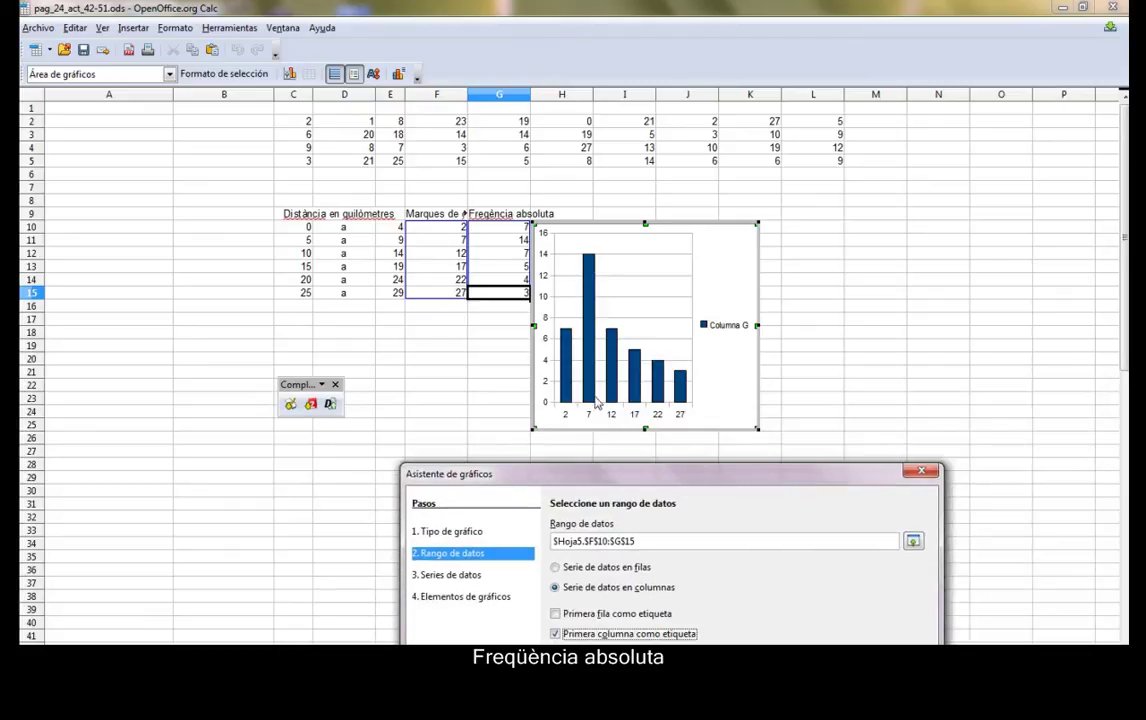
mouse_move(617, 476)
left_mouse_down()
mouse_move(524, 421)
mouse_move(468, 405)
mouse_move(380, 256)
left_mouse_up()
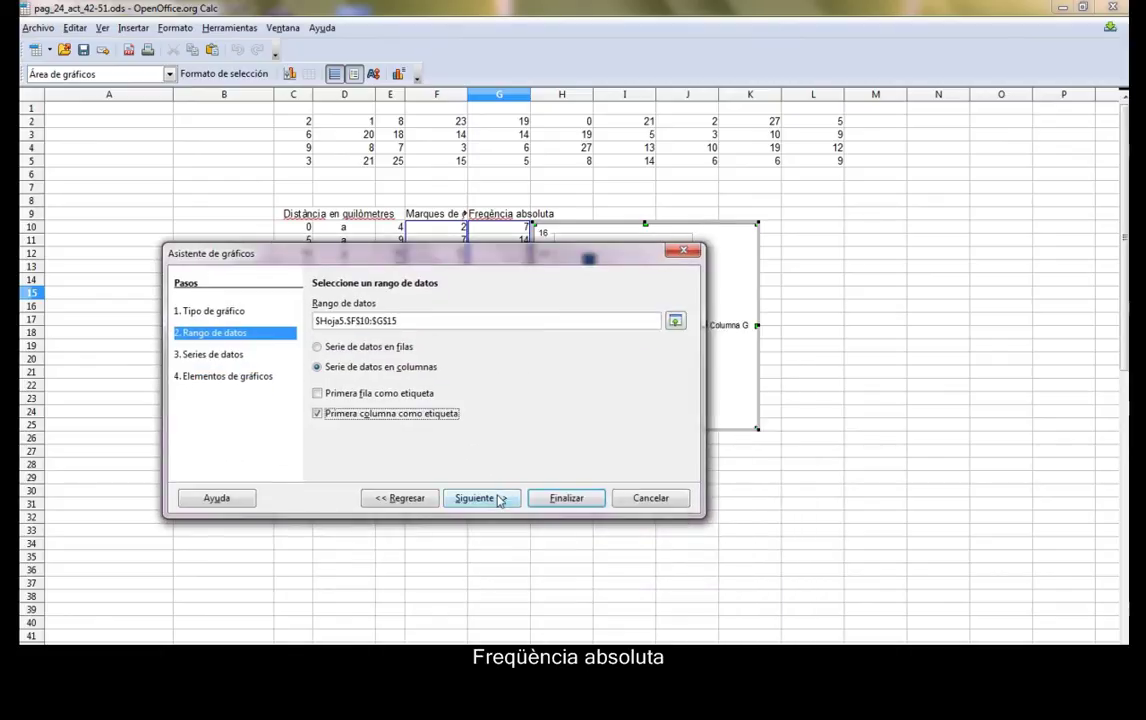
left_click(484, 498)
mouse_move(538, 261)
left_mouse_down()
mouse_move(538, 195)
mouse_move(371, 123)
mouse_move(296, 192)
mouse_move(349, 152)
left_mouse_up()
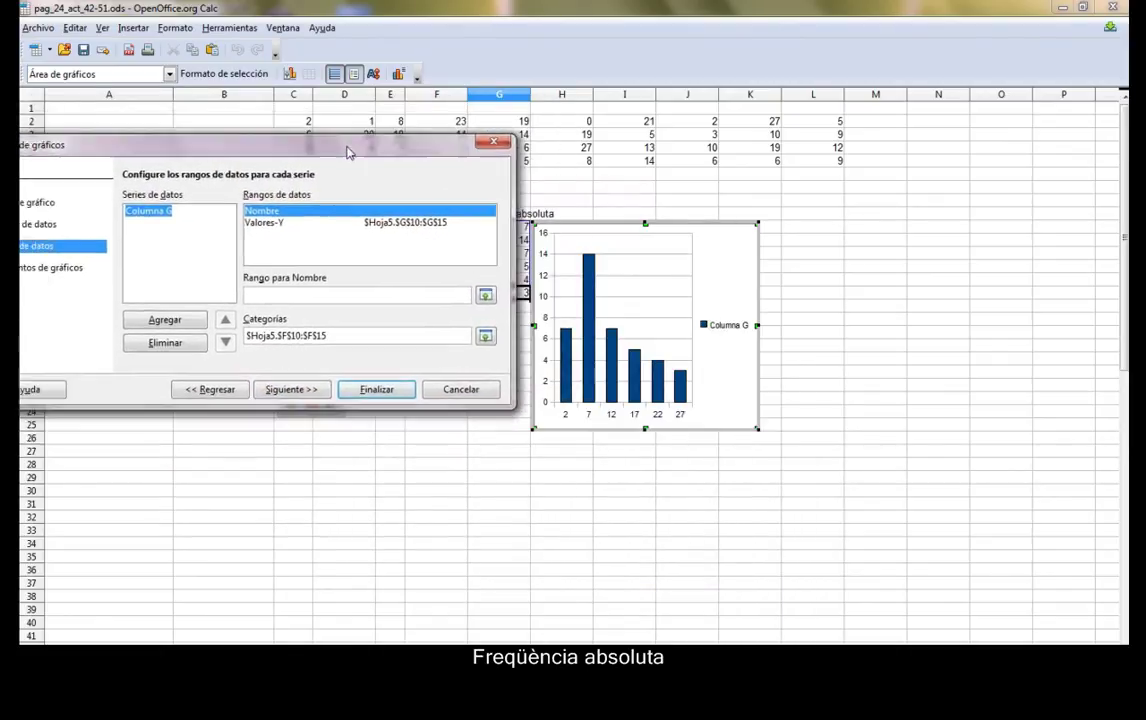
left_click(292, 390)
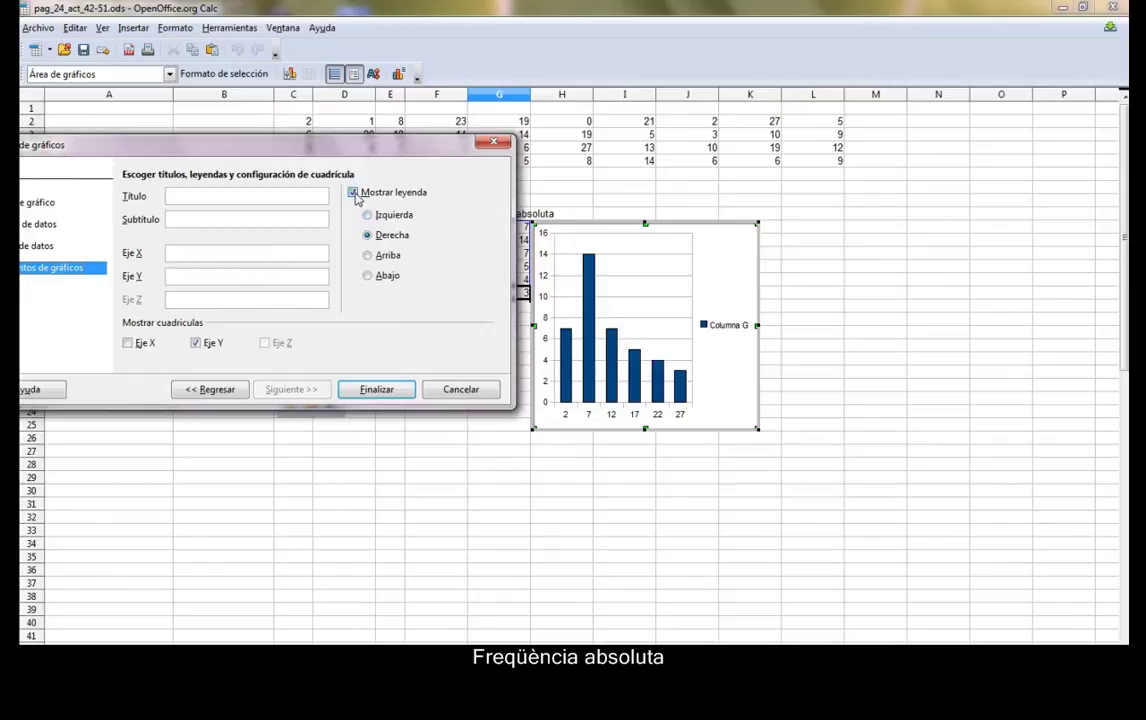
Title the chart 'Distància en quilòmetres' with axes Quilòmetres and Estudiants, no legend or gridlines.
left_click(355, 194)
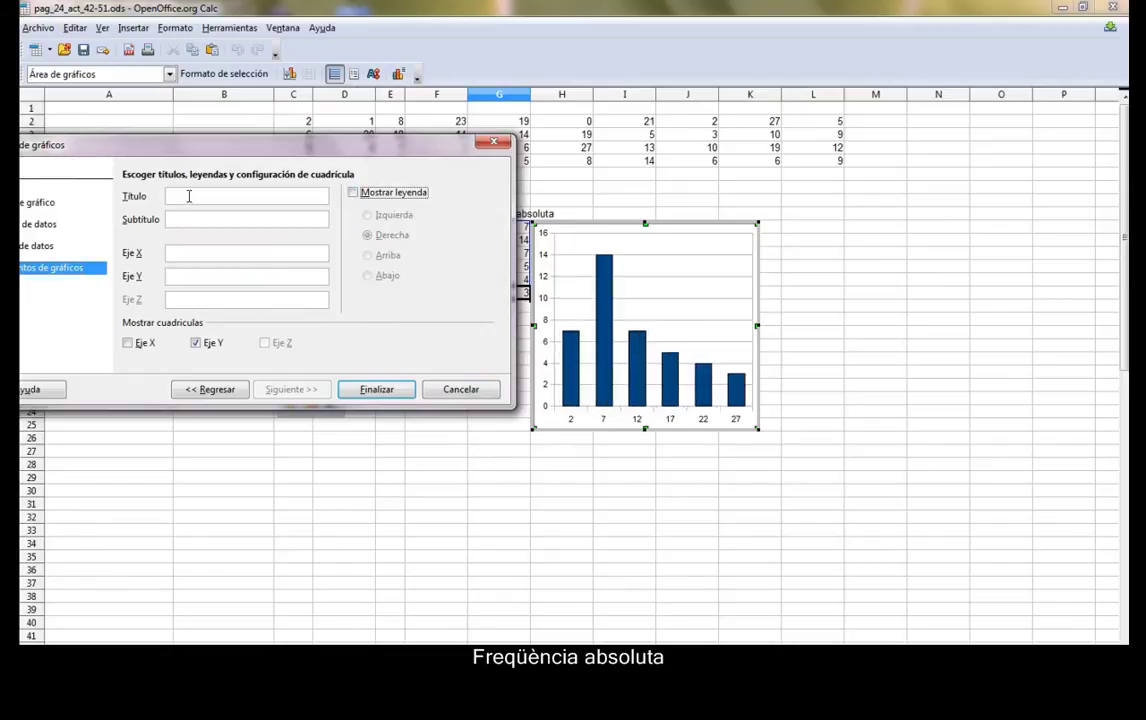
left_click_drag(273, 150, 820, 308)
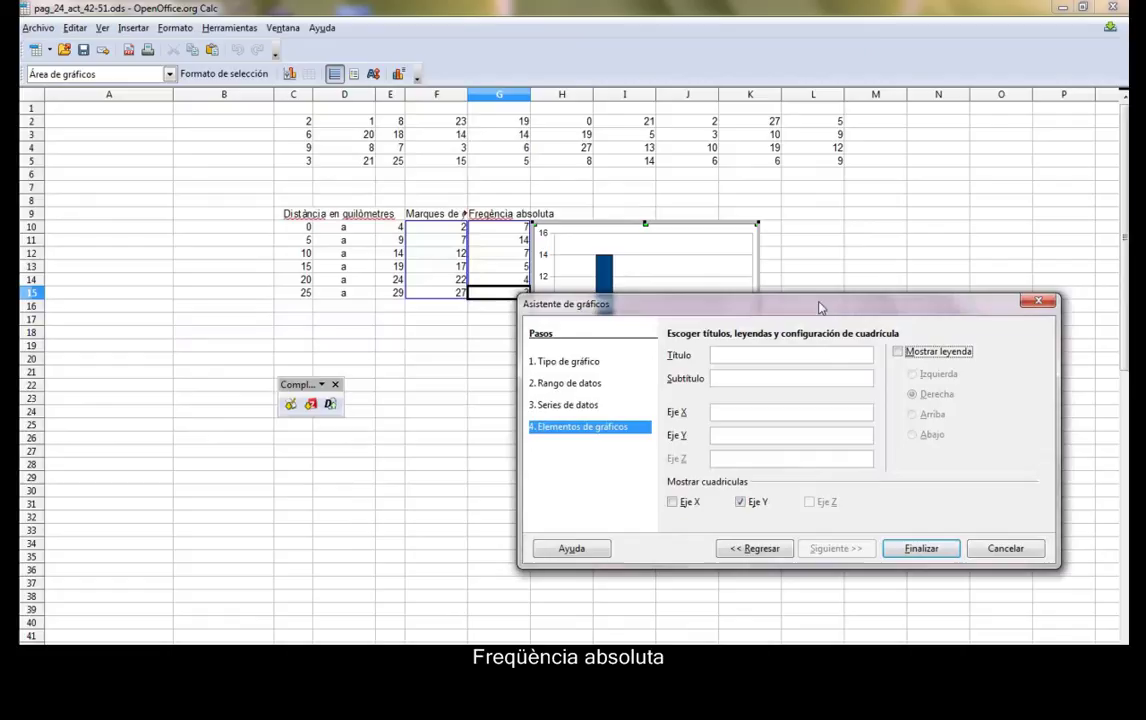
left_click(737, 356)
type("Distància en quilòmetres")
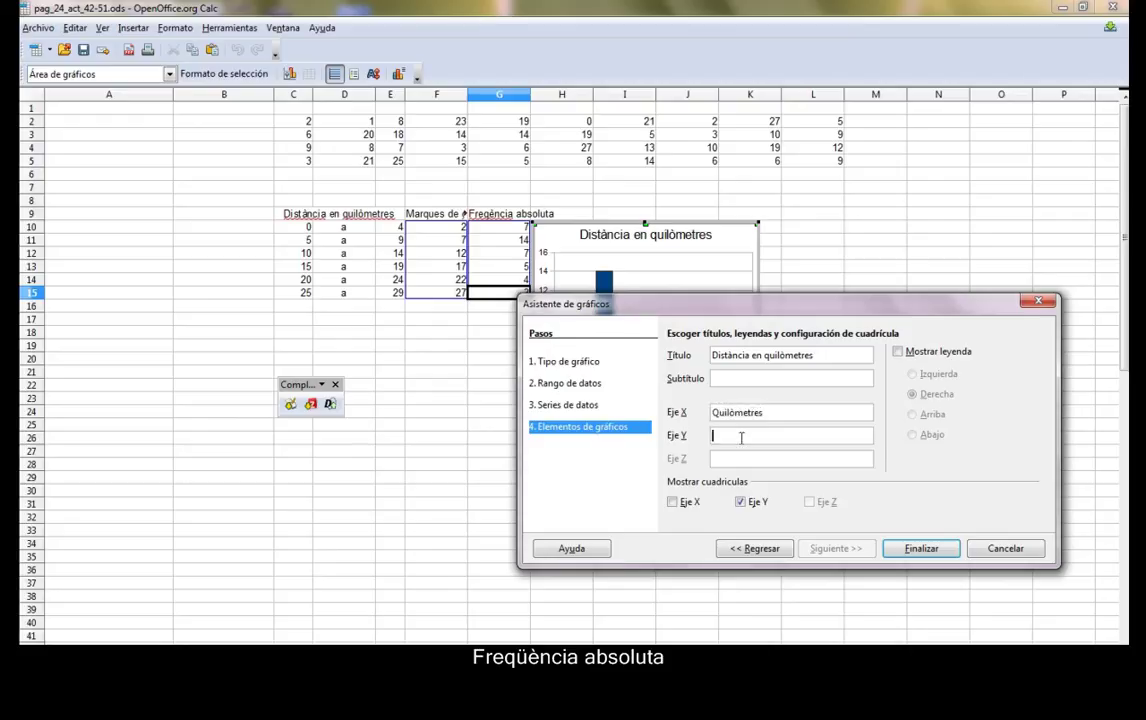
type("Estudi")
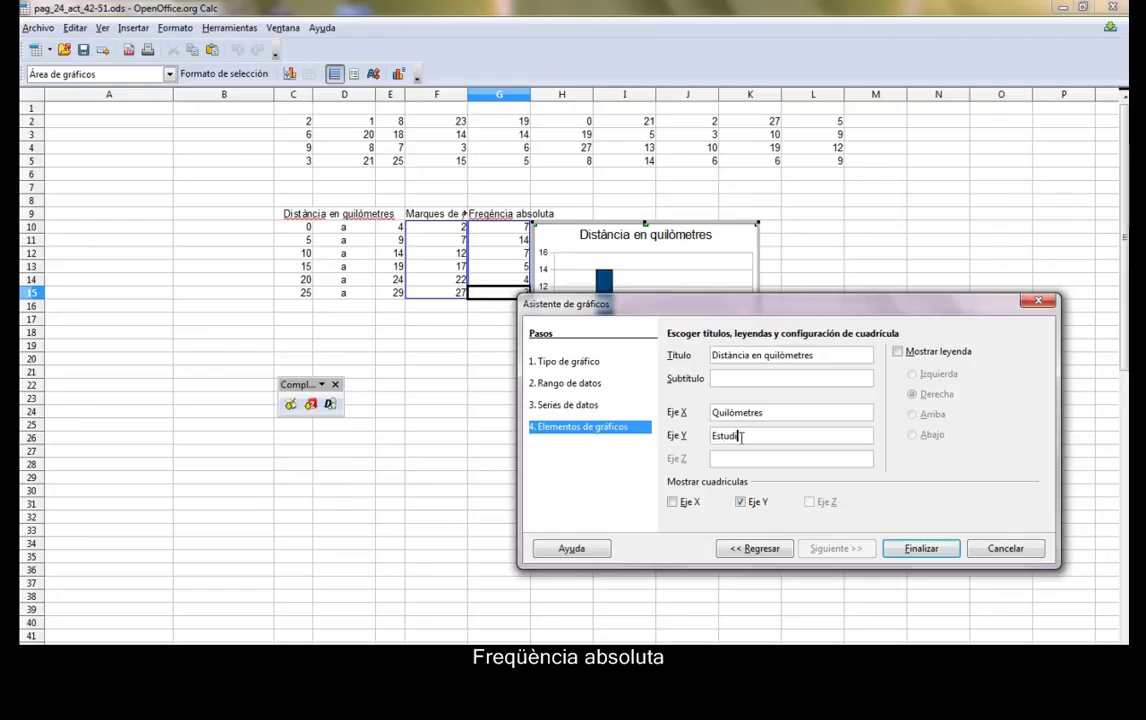
type("ants")
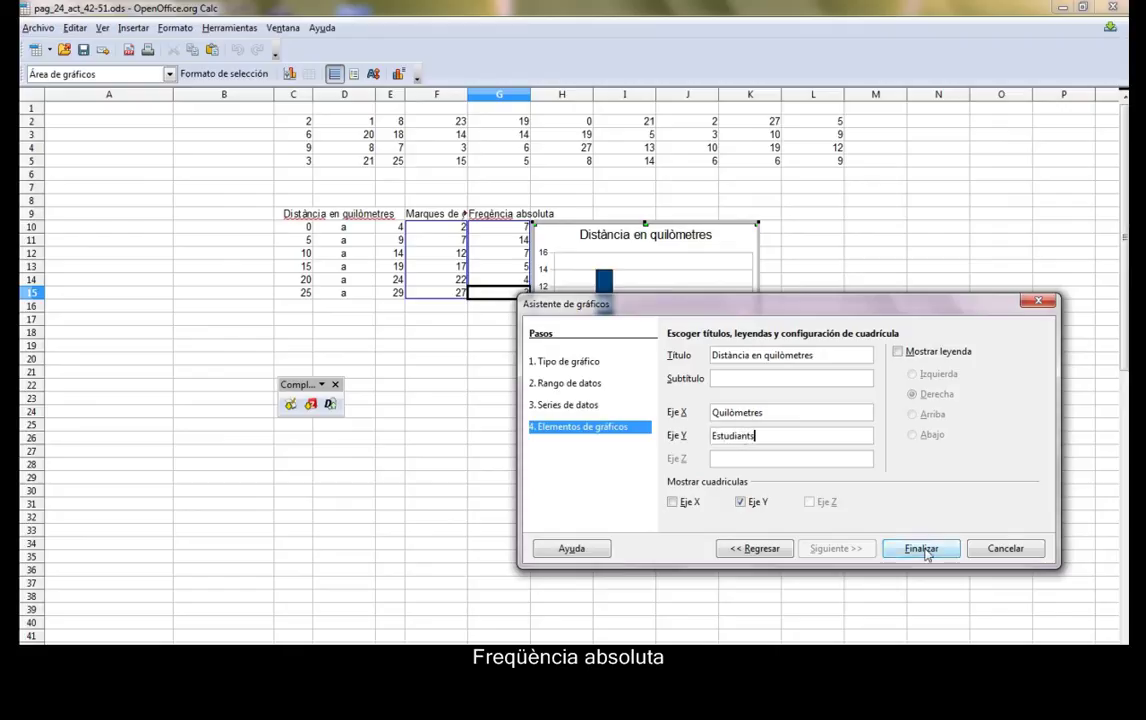
left_click(740, 502)
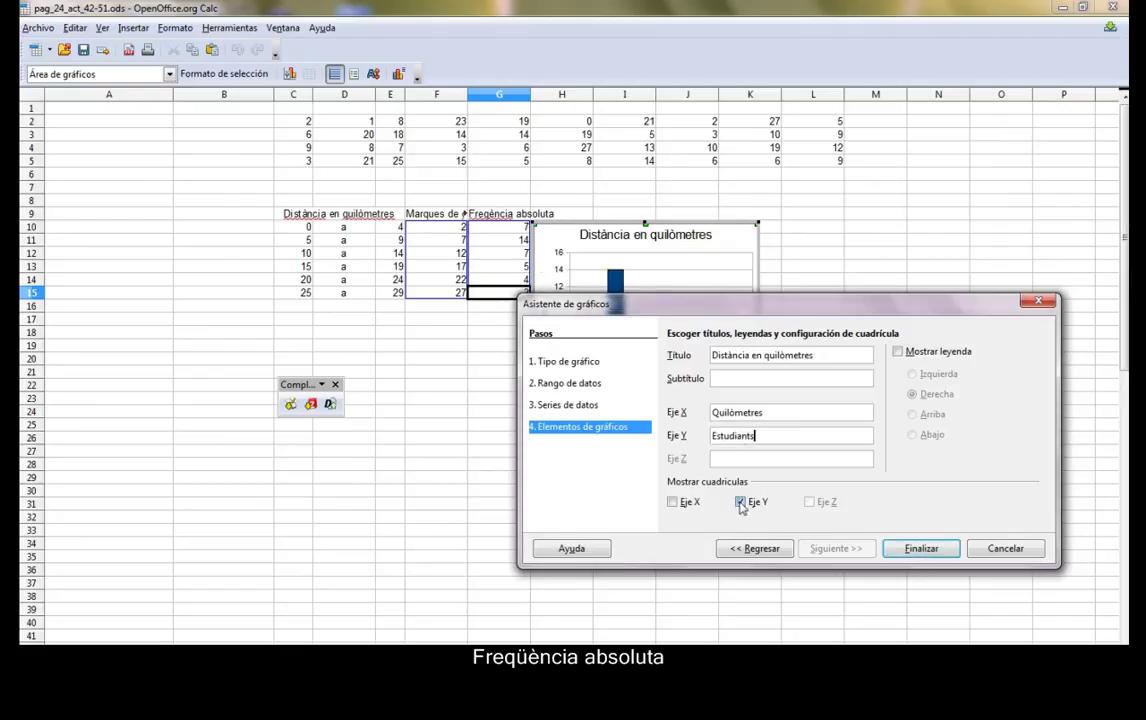
left_click(935, 552)
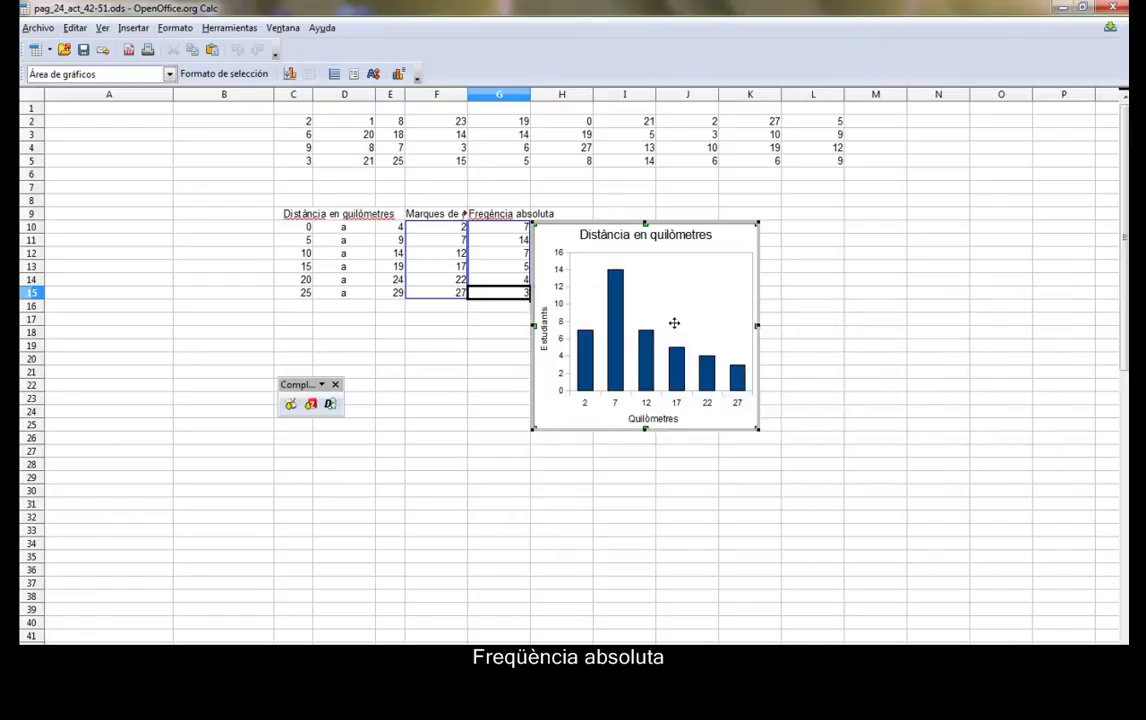
left_click(951, 333)
Move the chart to the right of the frequency table.
left_click(729, 287)
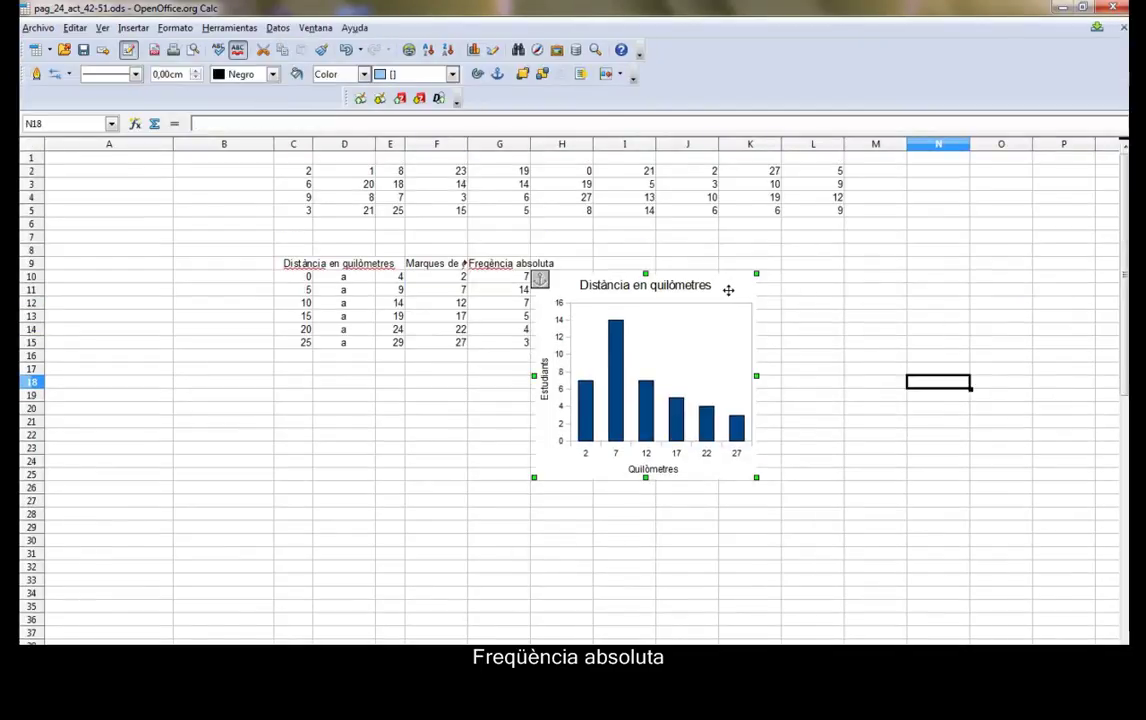
mouse_move(729, 287)
left_mouse_down()
mouse_move(801, 287)
mouse_move(841, 252)
left_mouse_up()
left_click_drag(812, 527, 812, 540)
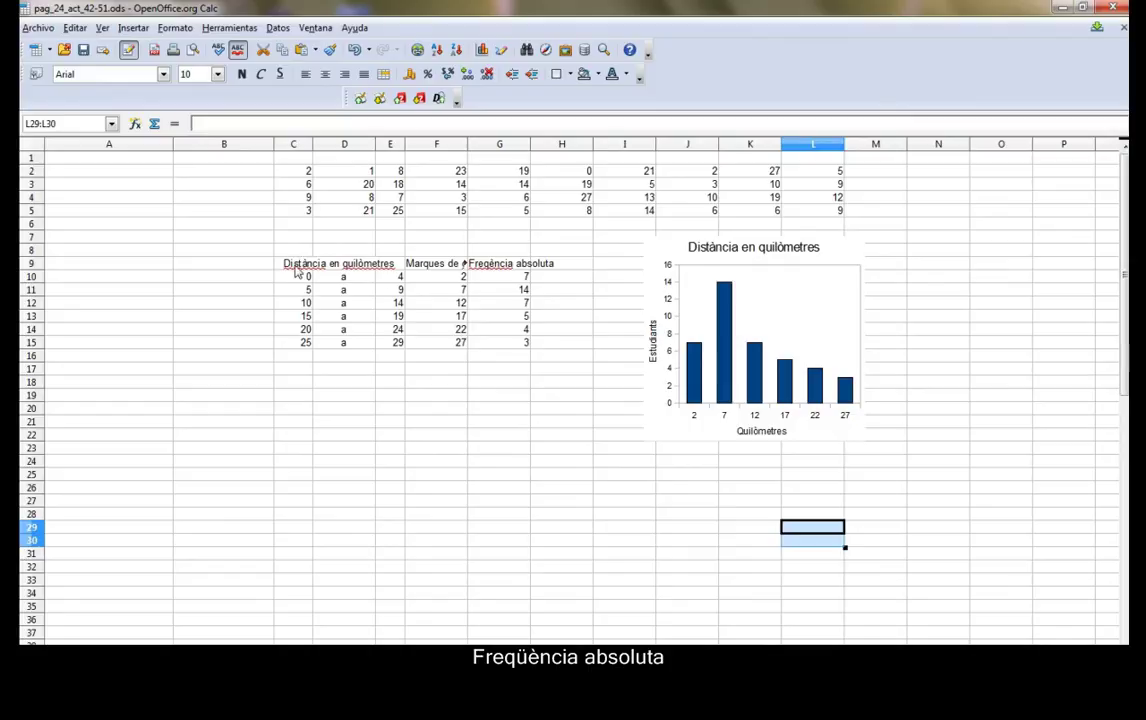
Set the frequency table C9:G15 in Comic Sans MS.
left_click_drag(296, 268, 529, 345)
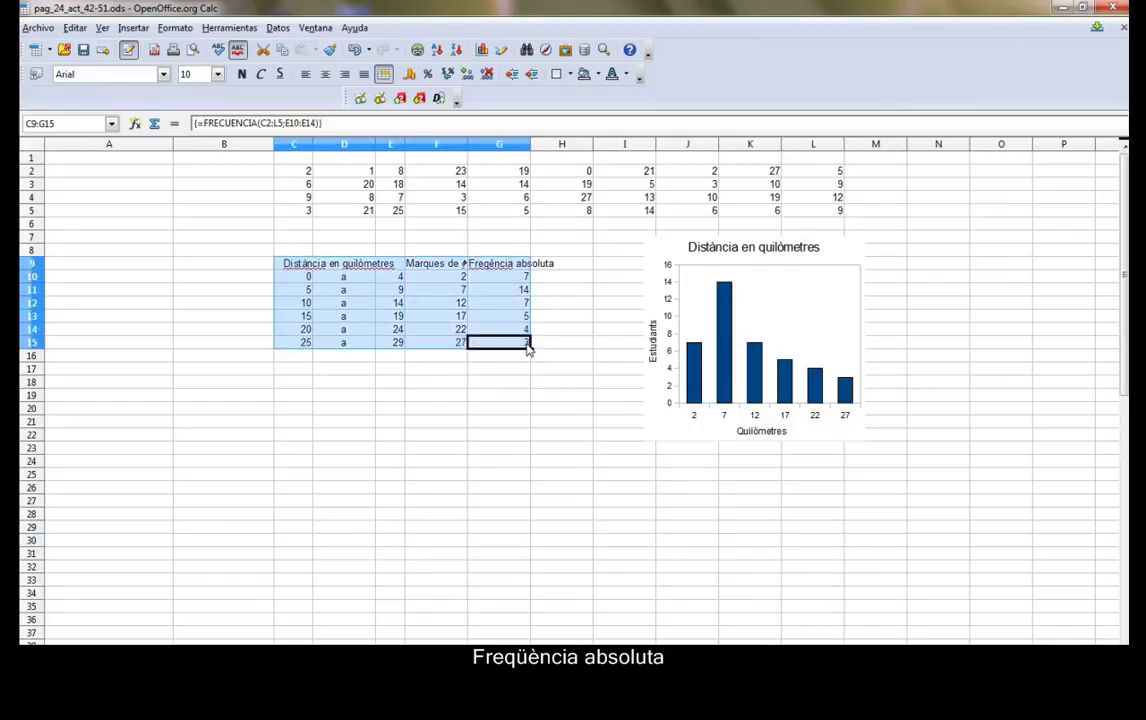
left_click(163, 74)
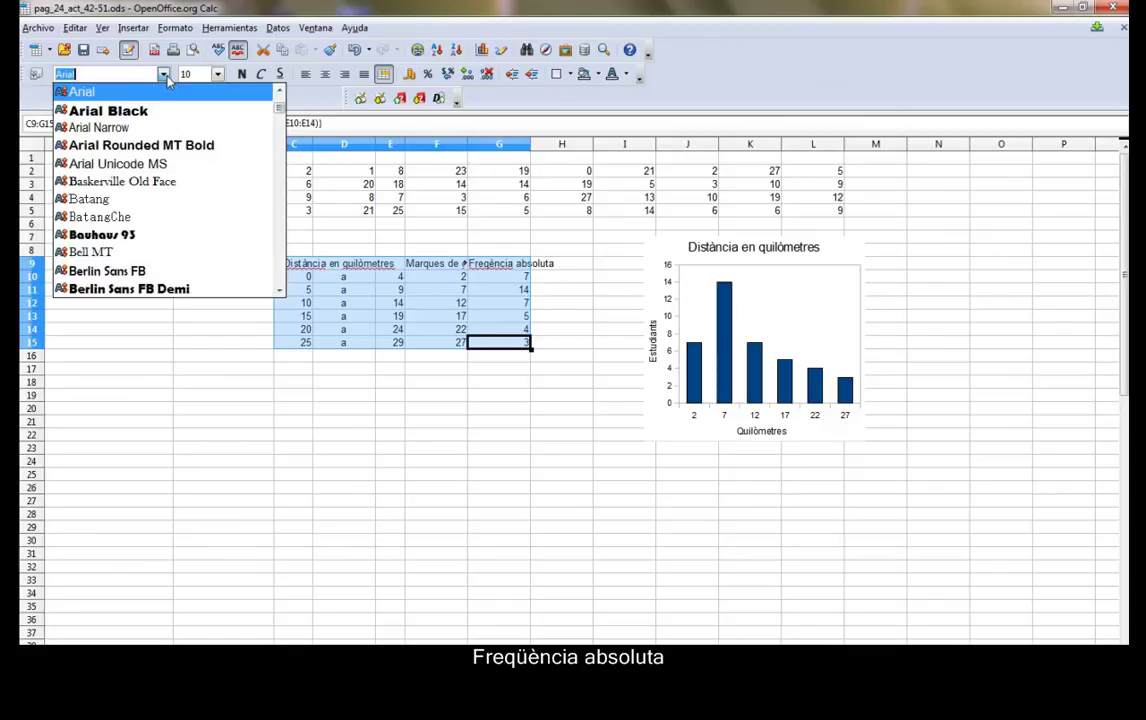
type("Calibri")
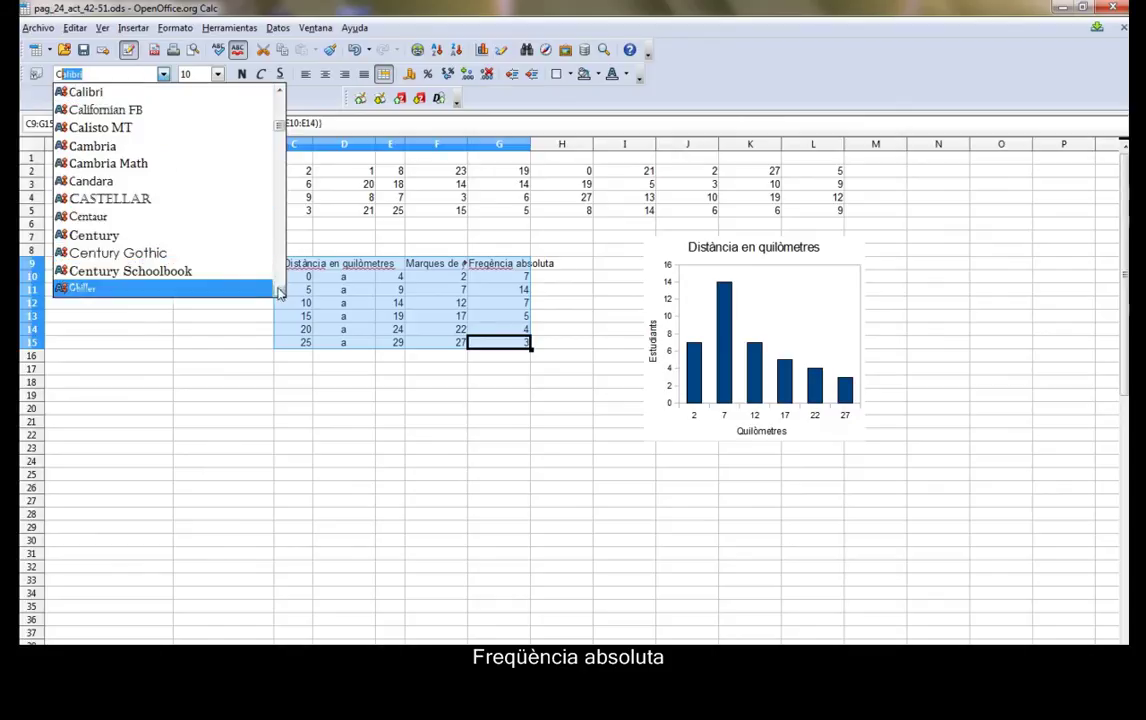
scroll(250, 268, "down", 2)
scroll(250, 268, "down", 1)
left_click(150, 272)
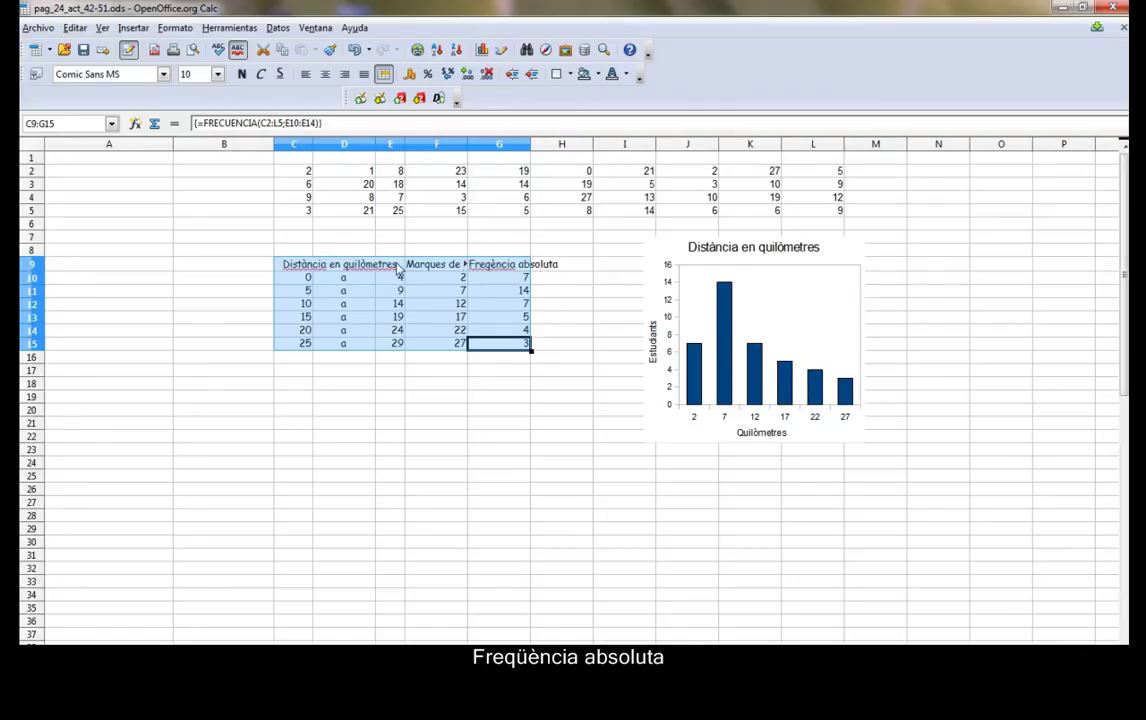
left_click(347, 268)
left_click_drag(456, 268, 518, 273)
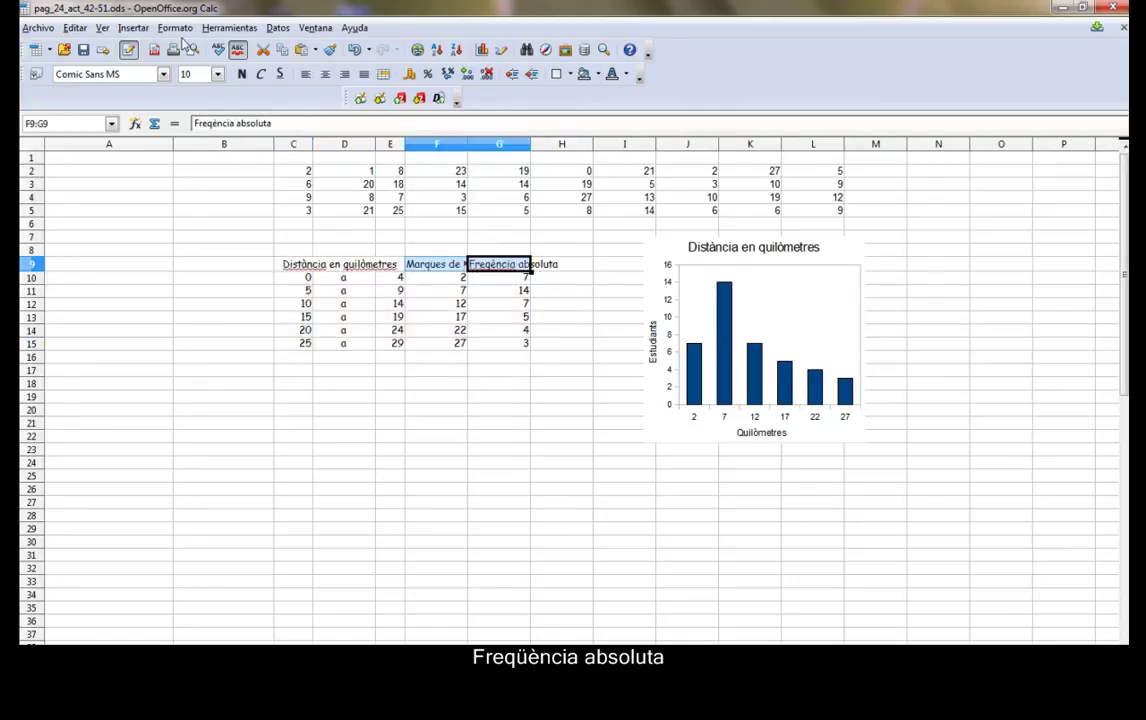
Turn on text wrapping for the header cells so they break onto two lines.
left_click(175, 28)
left_click(190, 67)
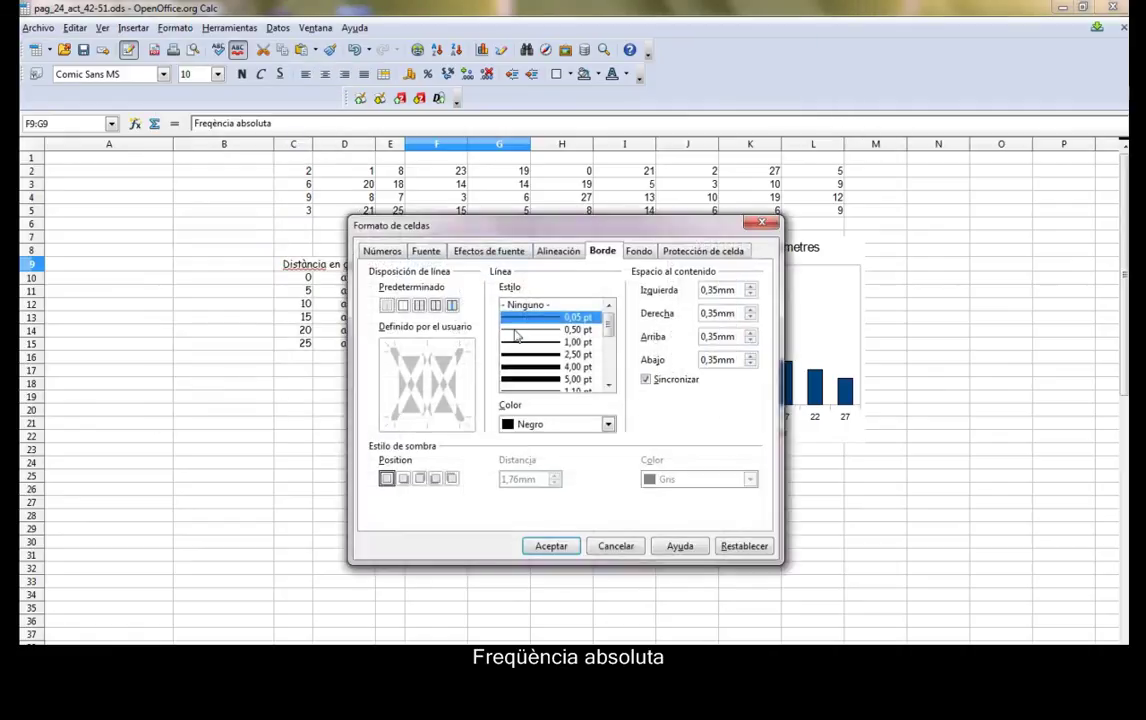
left_click(430, 252)
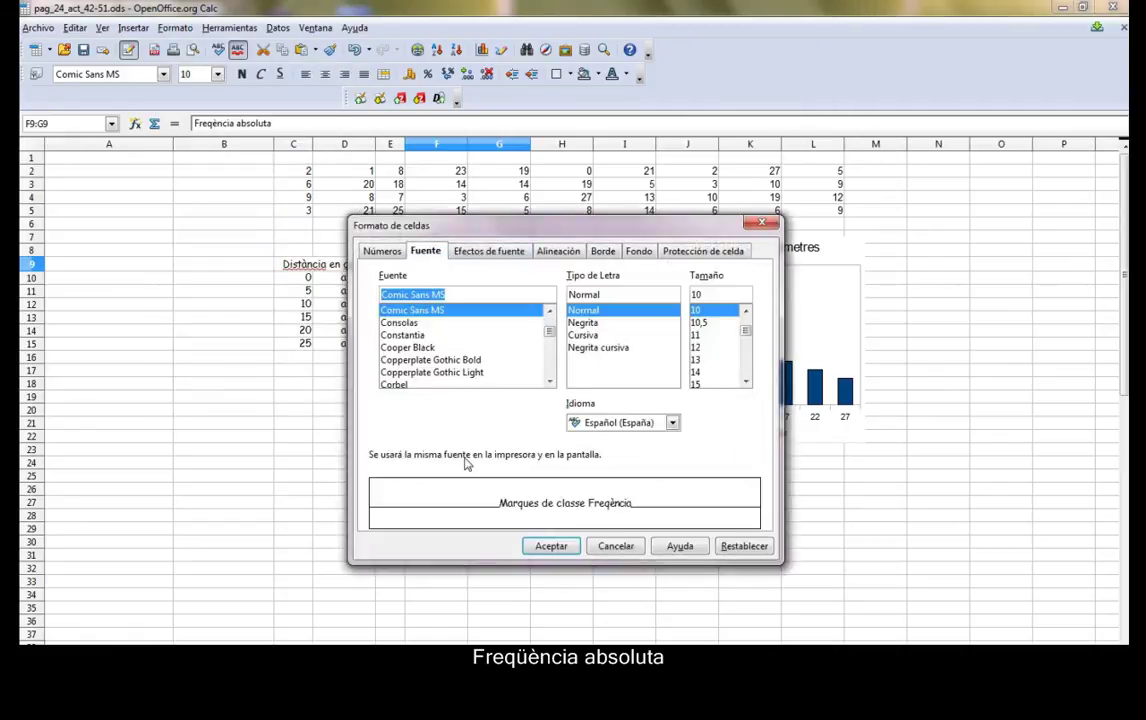
left_click(465, 255)
left_click(556, 252)
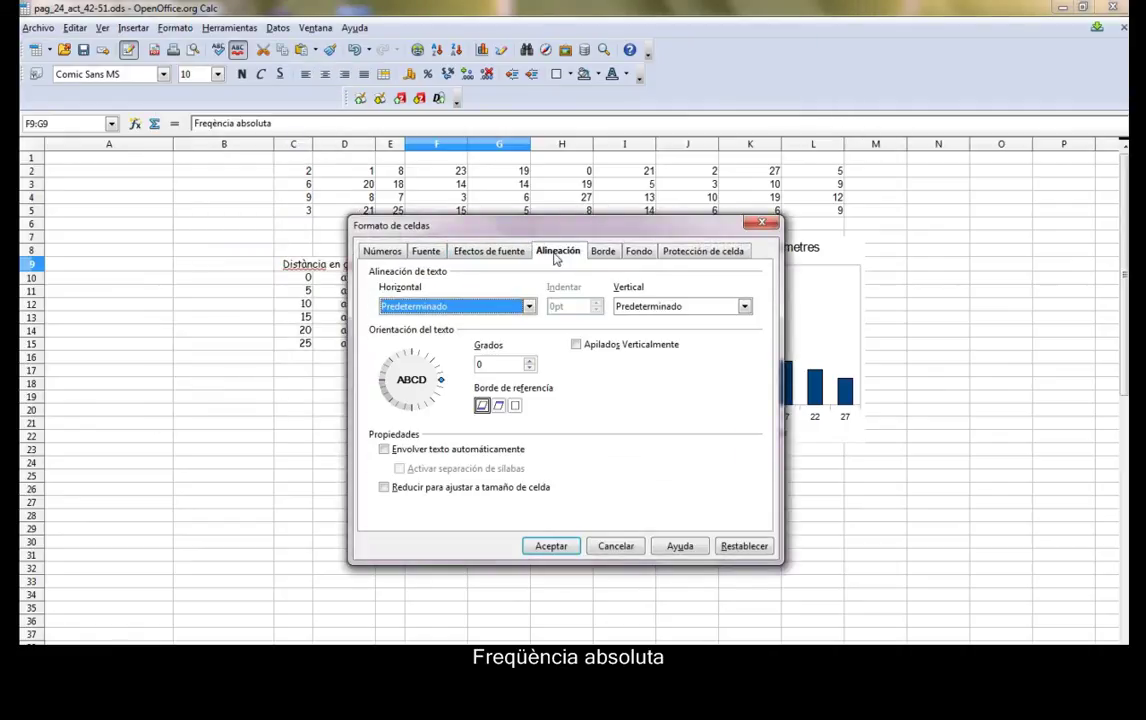
left_click(400, 449)
left_click(549, 546)
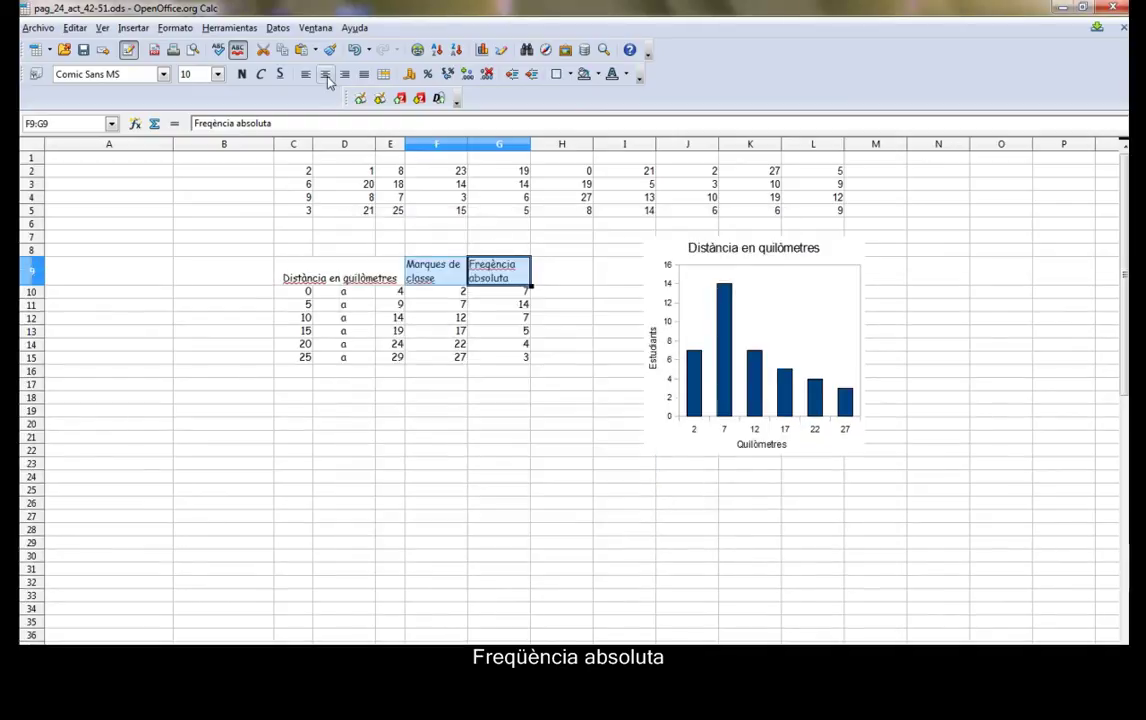
Centre the headings C9:G9 and make them bold at 12 pt.
left_click(325, 74)
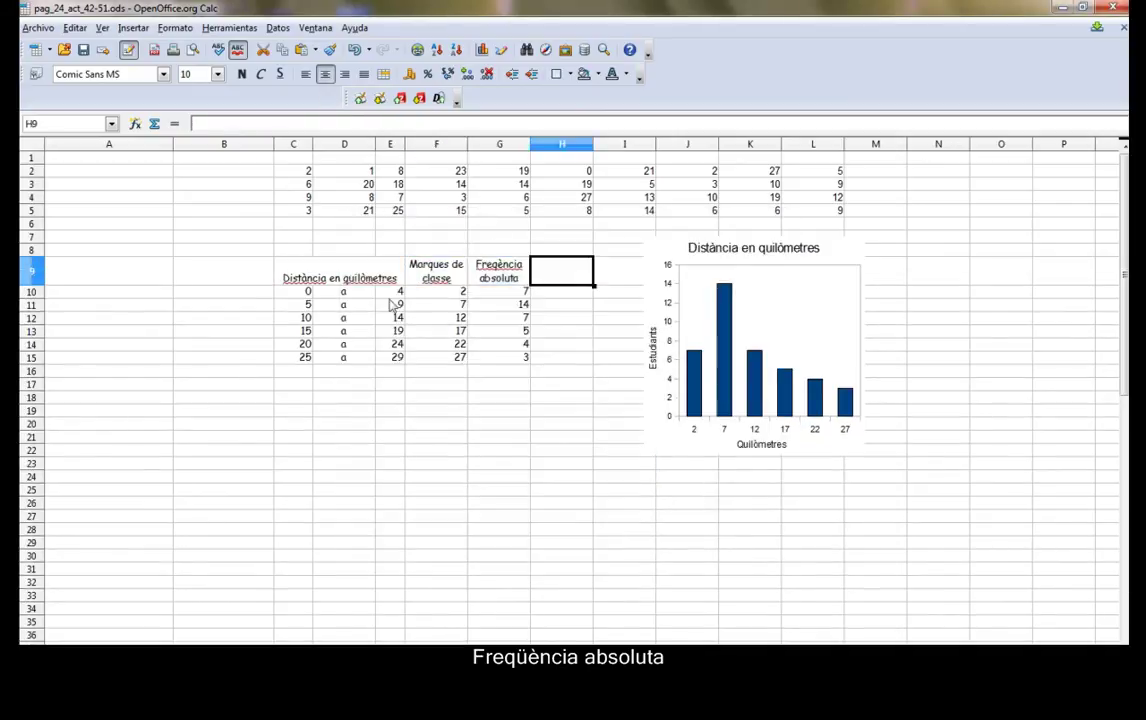
left_click_drag(500, 270, 333, 277)
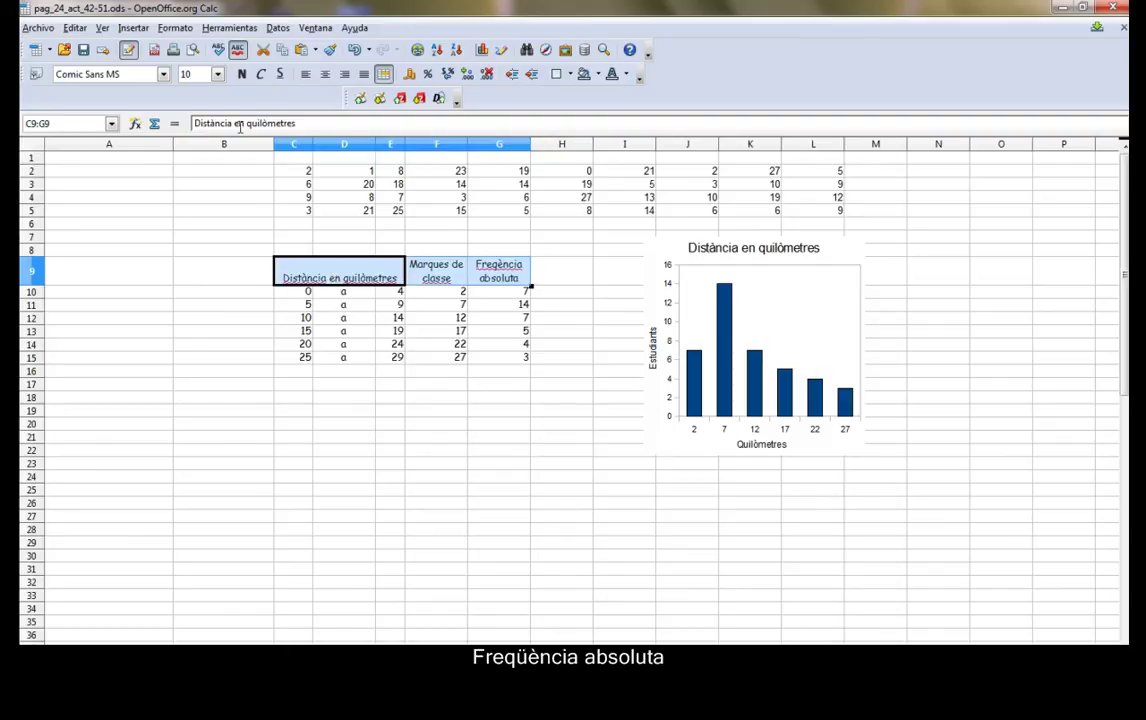
left_click(216, 74)
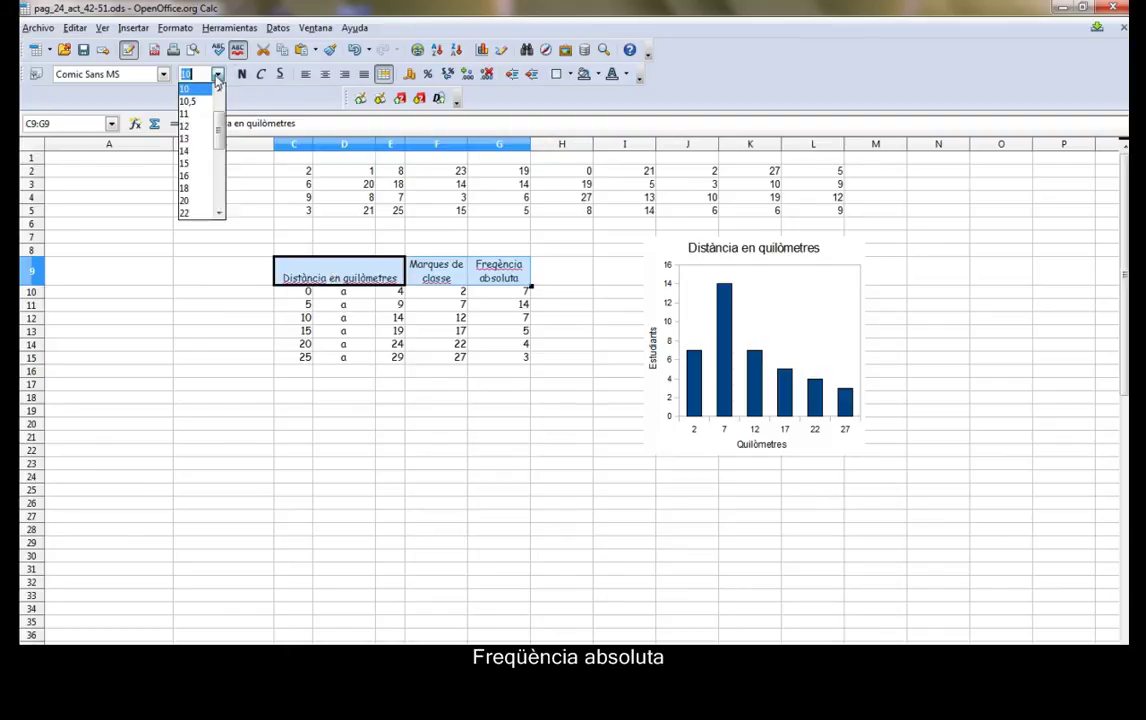
left_click(185, 126)
left_click(241, 76)
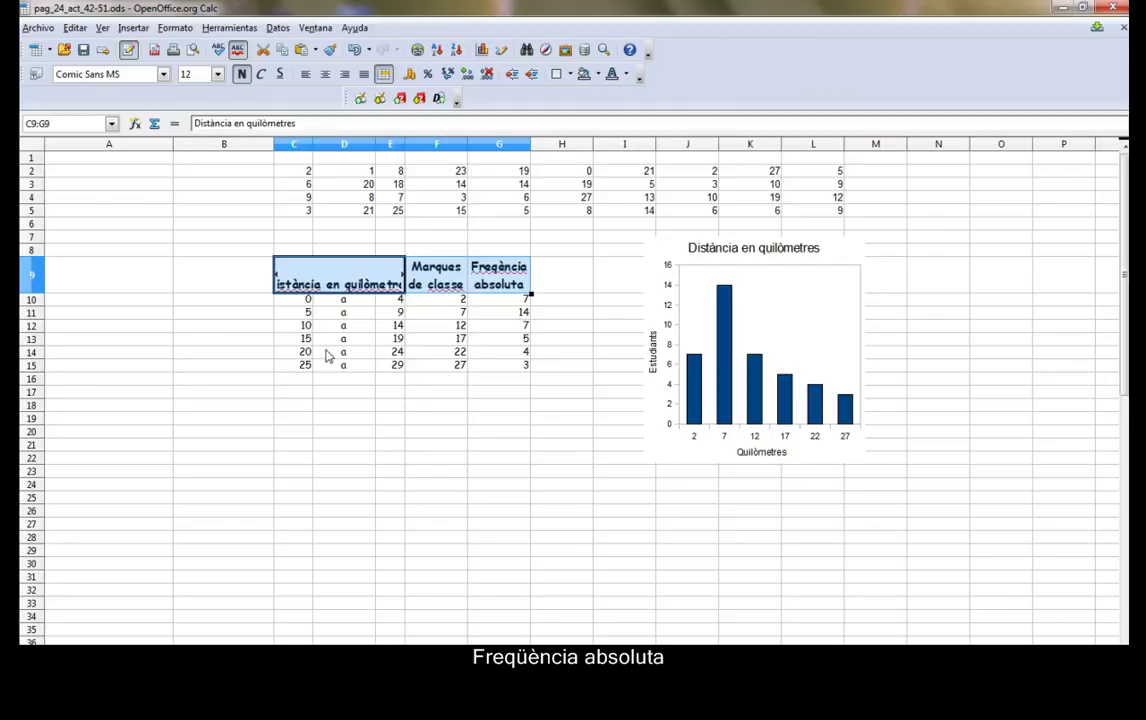
left_click(408, 408)
Narrow column B and shrink the 'Distància en quilòmetres' heading back to 10 pt.
left_click(275, 265)
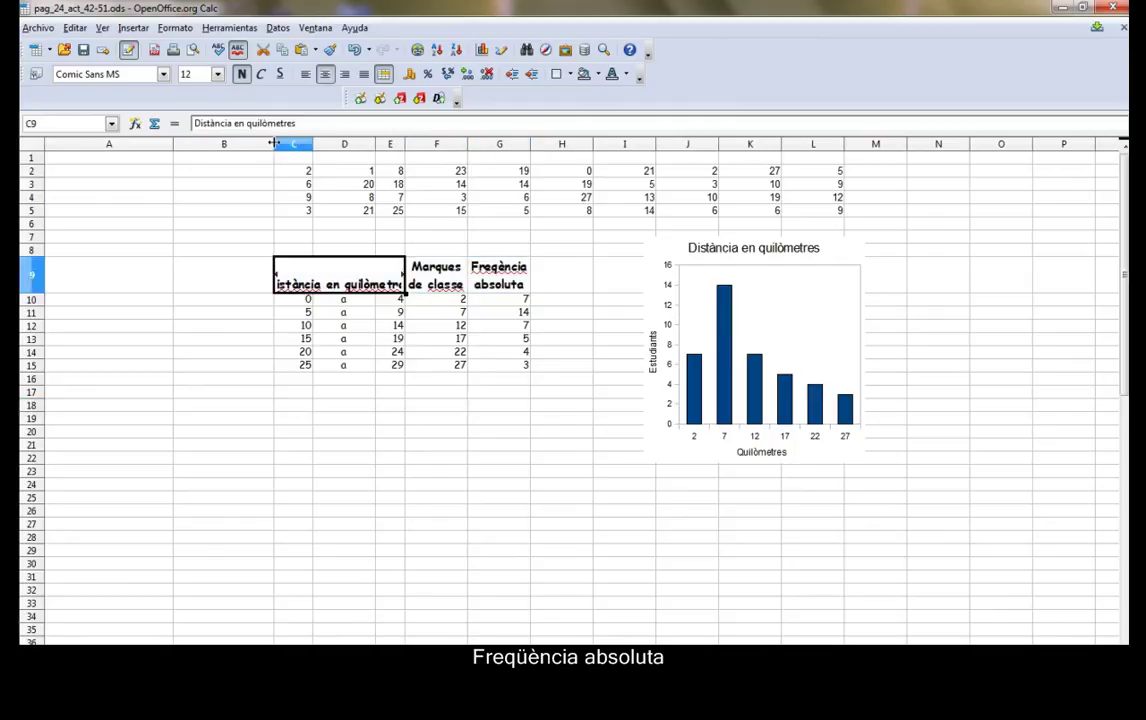
left_click_drag(273, 143, 258, 143)
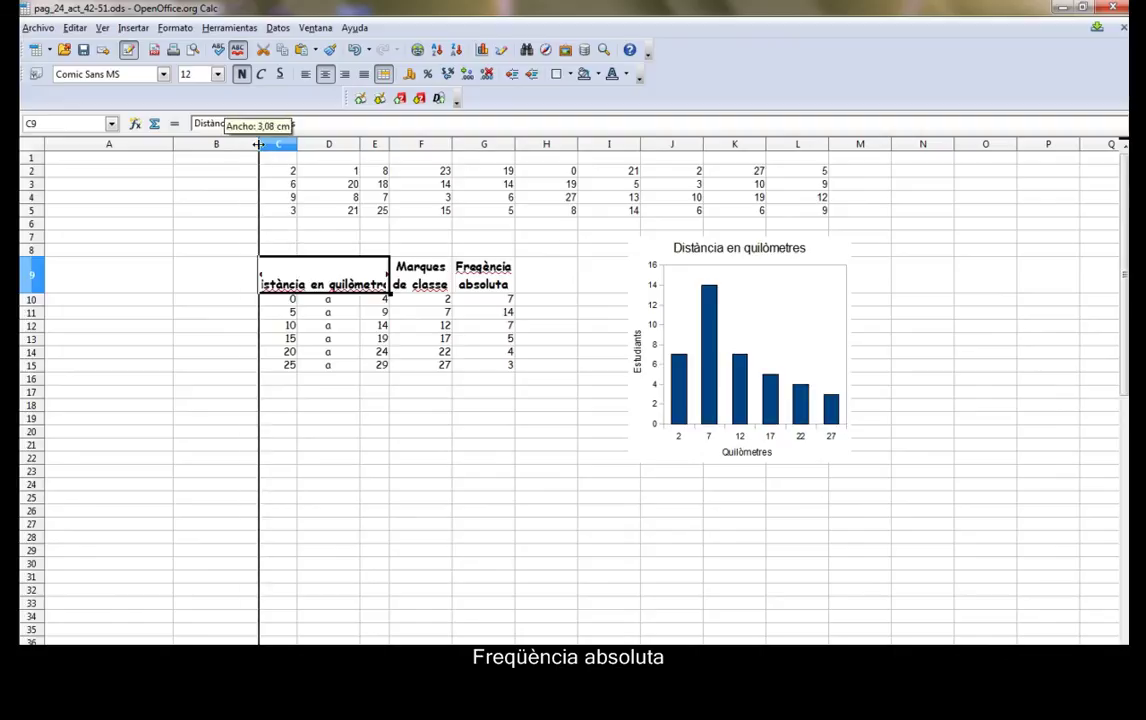
left_click_drag(259, 147, 226, 147)
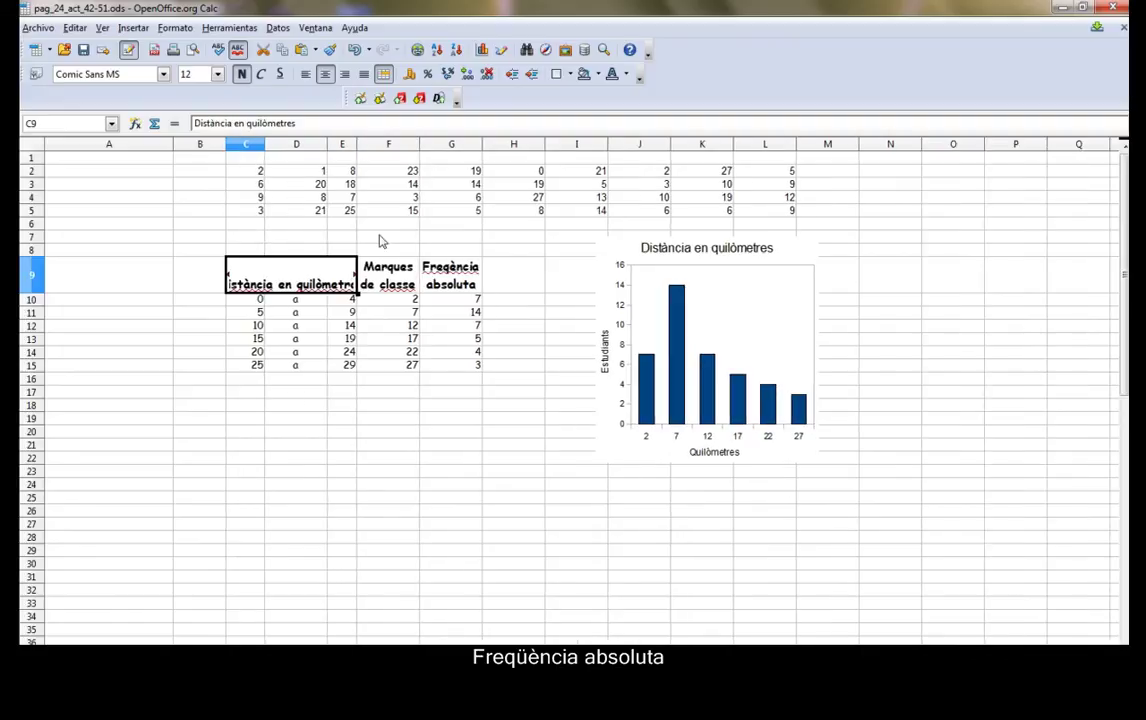
left_click(236, 302)
left_click(230, 268)
left_click(217, 74)
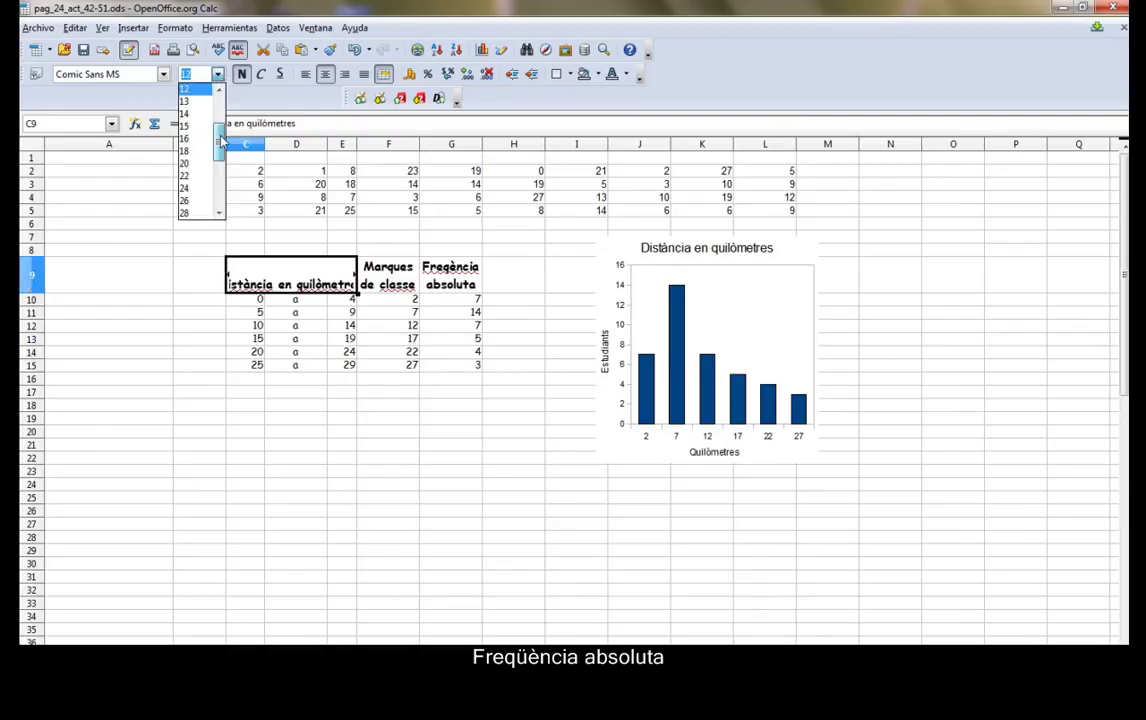
scroll(196, 98, "up", 1)
left_click(190, 89)
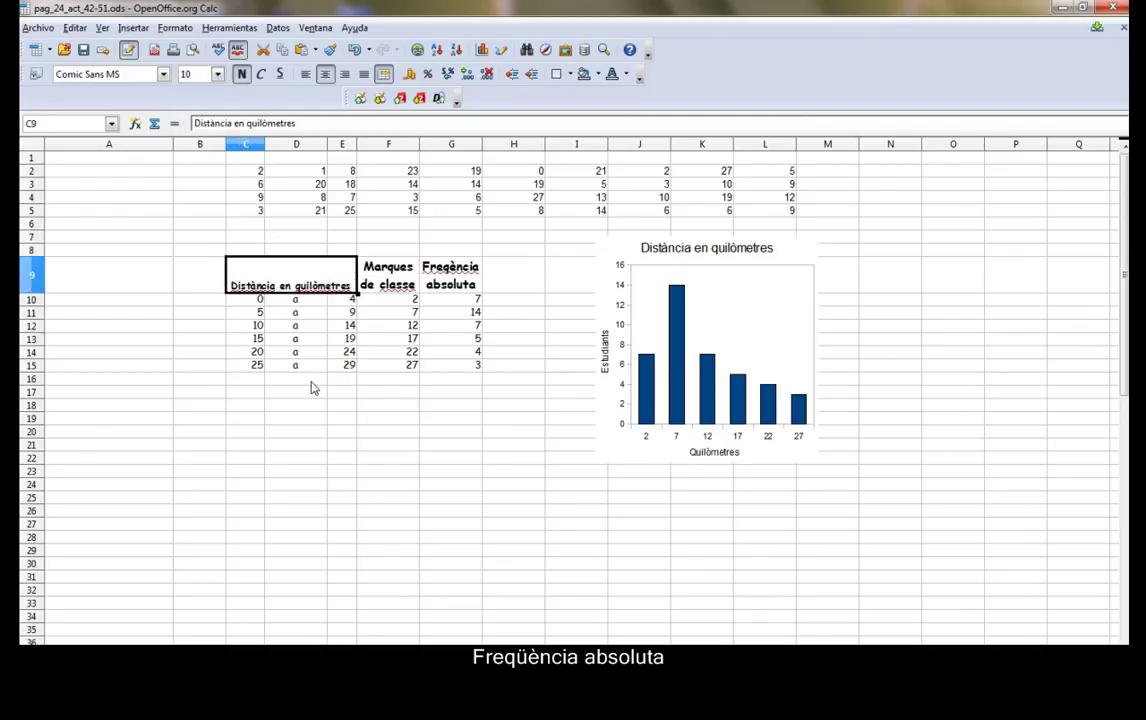
key("Right")
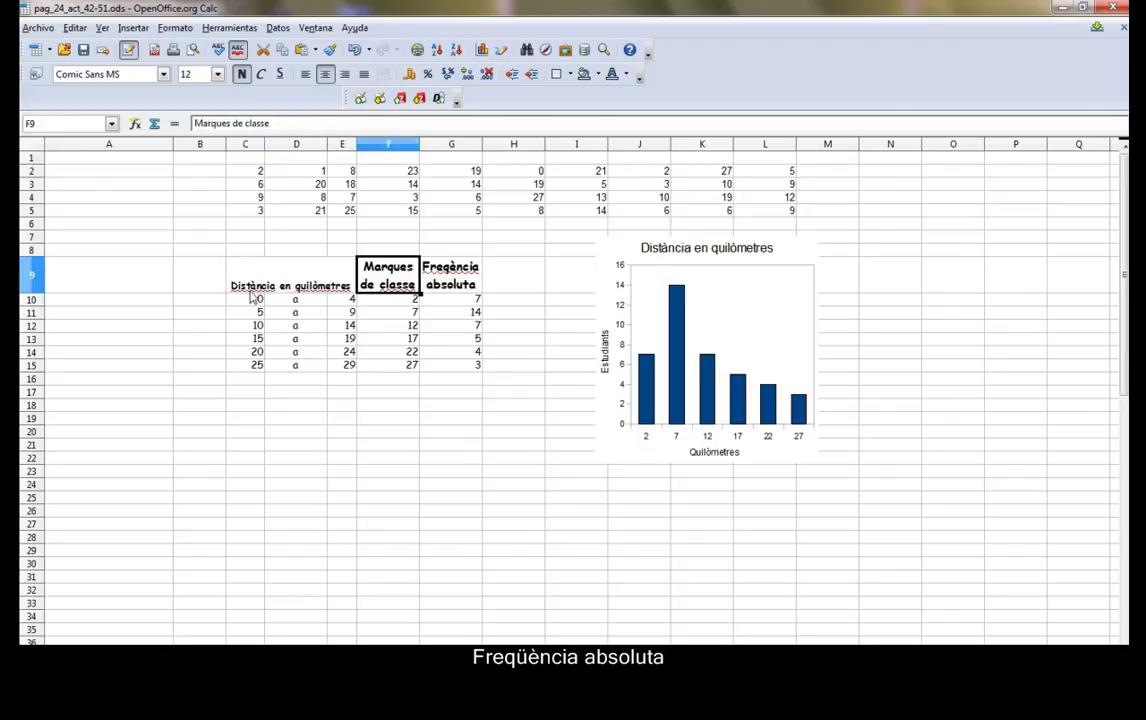
key("Left")
left_click(313, 366)
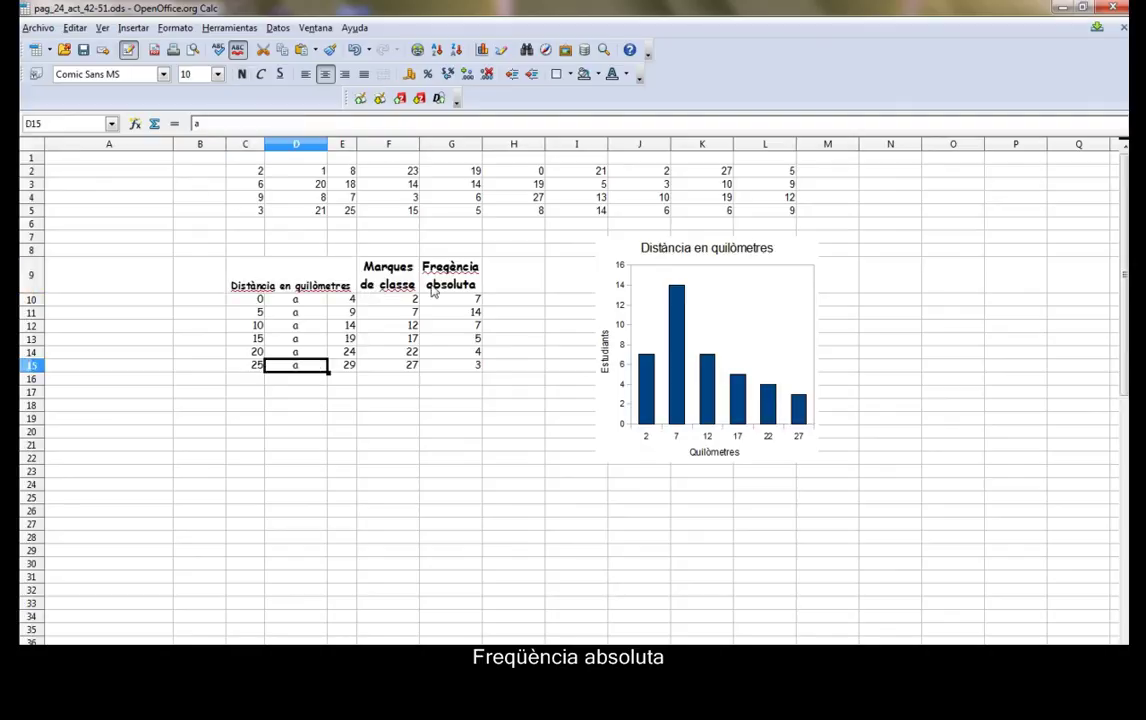
Add the total =SUMA(G10:G15), giving 40, in cell G16.
left_click(268, 287)
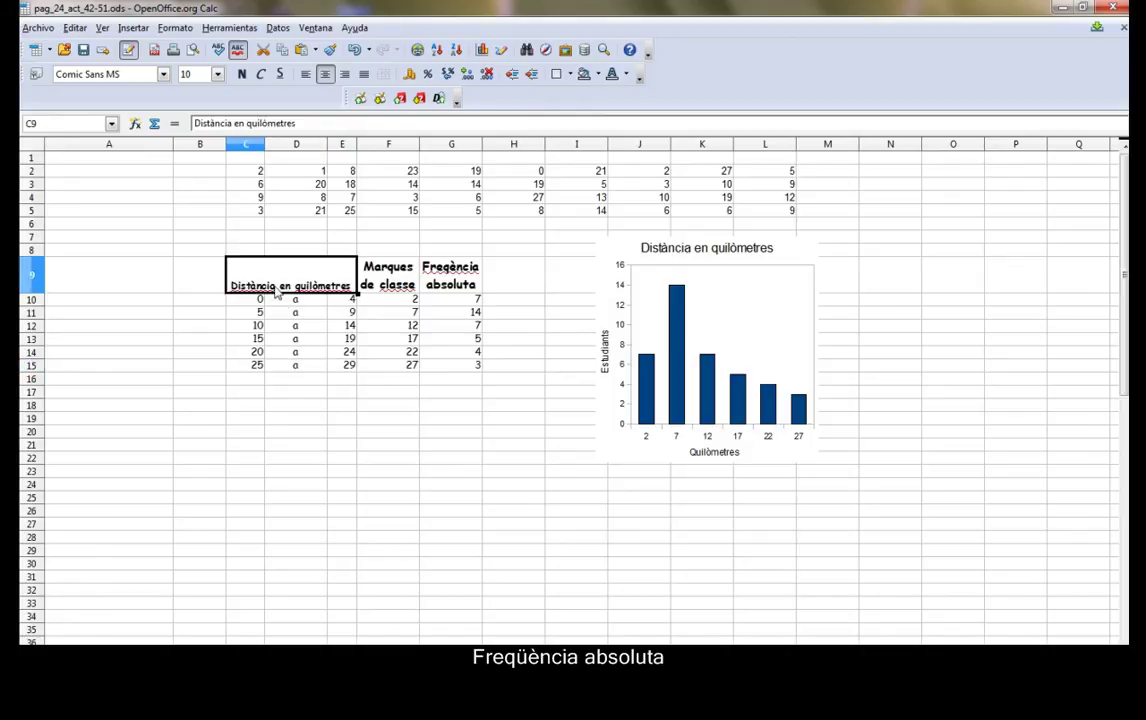
mouse_move(250, 288)
left_mouse_down()
mouse_move(257, 368)
mouse_move(436, 369)
left_mouse_up()
left_click(440, 380)
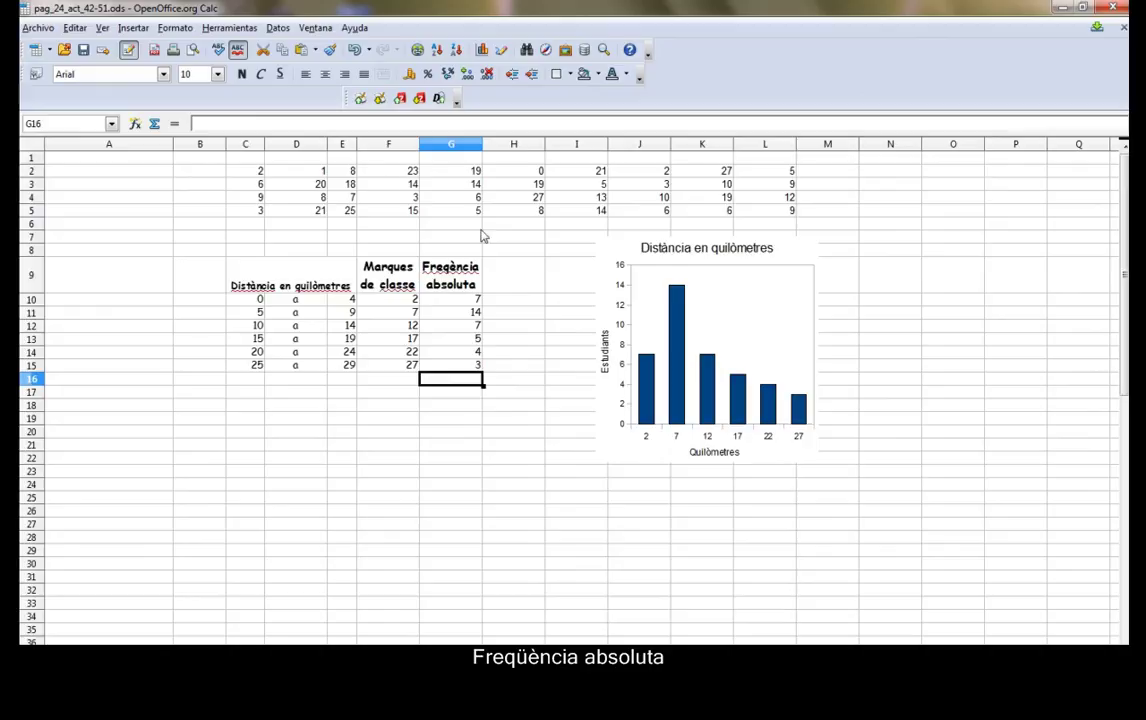
left_click(154, 123)
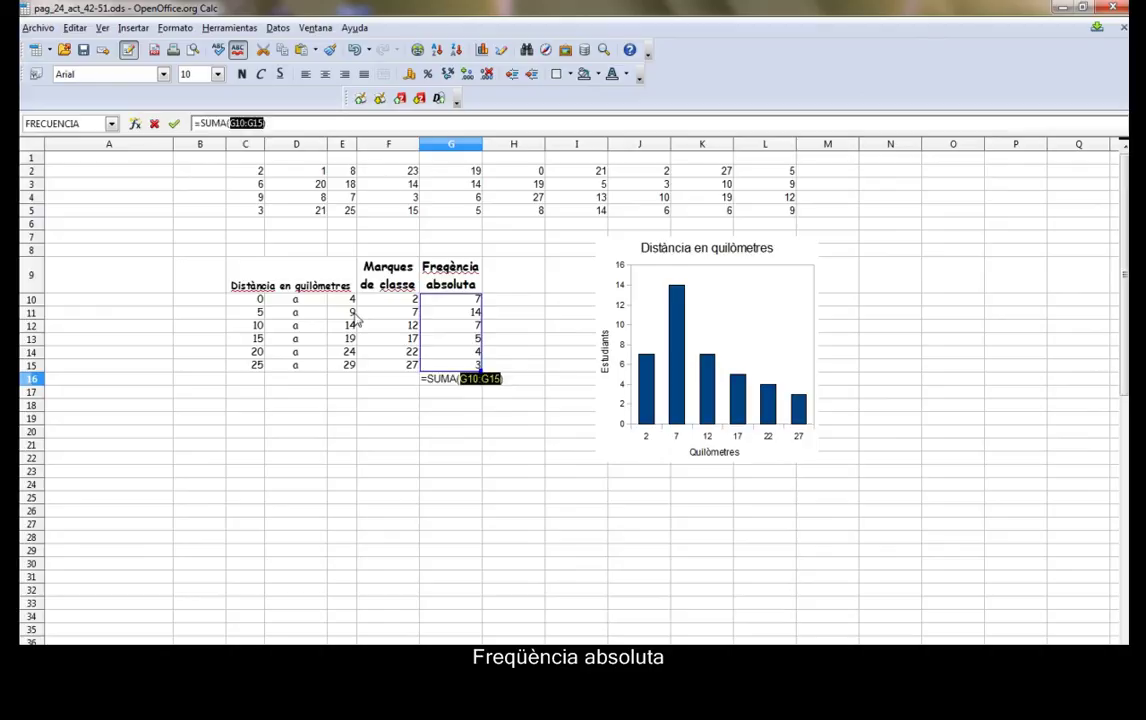
key("Return")
Give C9:G15 plus the G16 total borders on every cell and a bottom-right shadow.
key("Up")
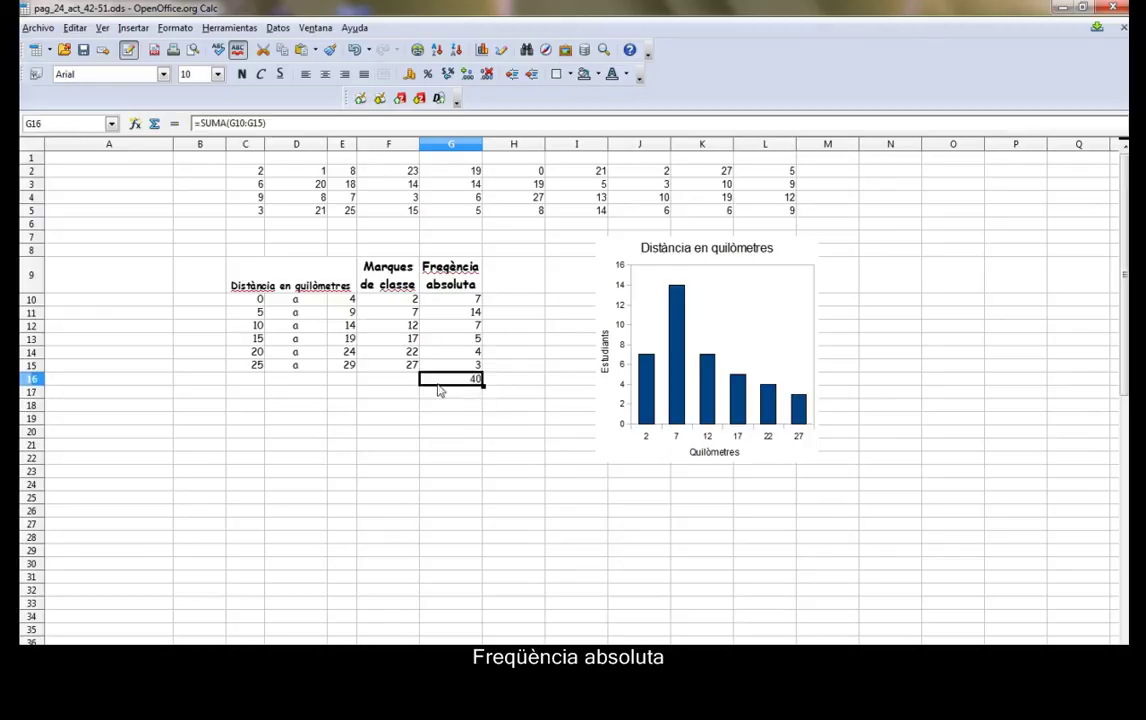
left_click_drag(250, 265, 440, 368)
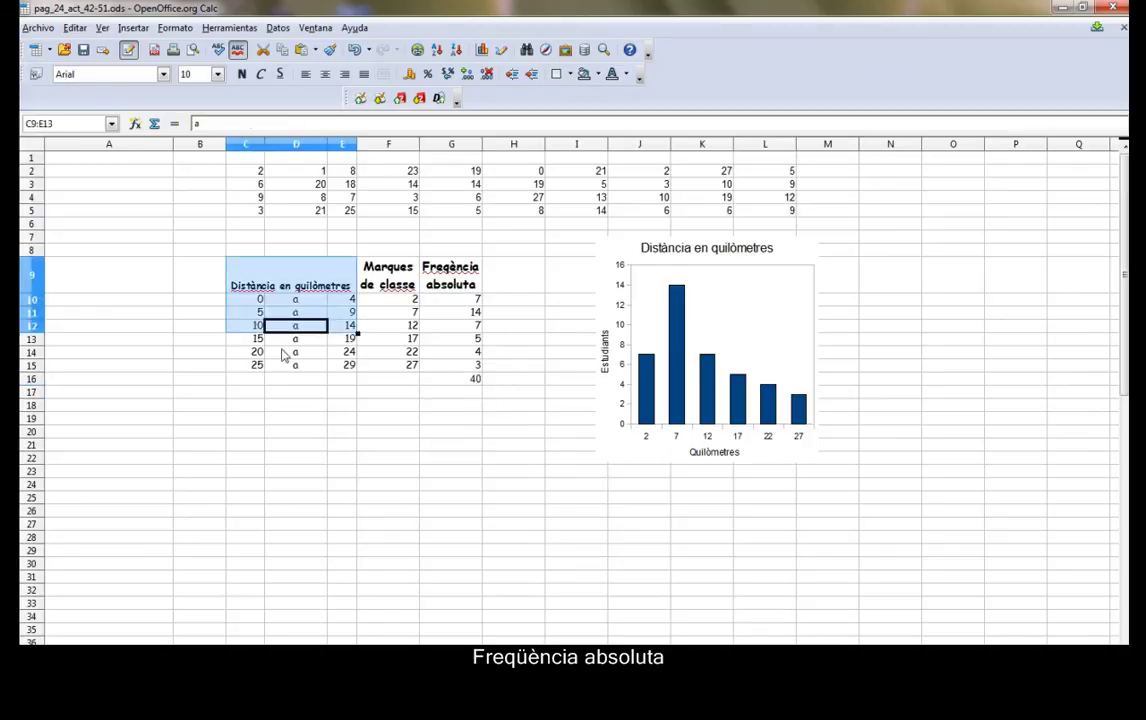
left_click(463, 375)
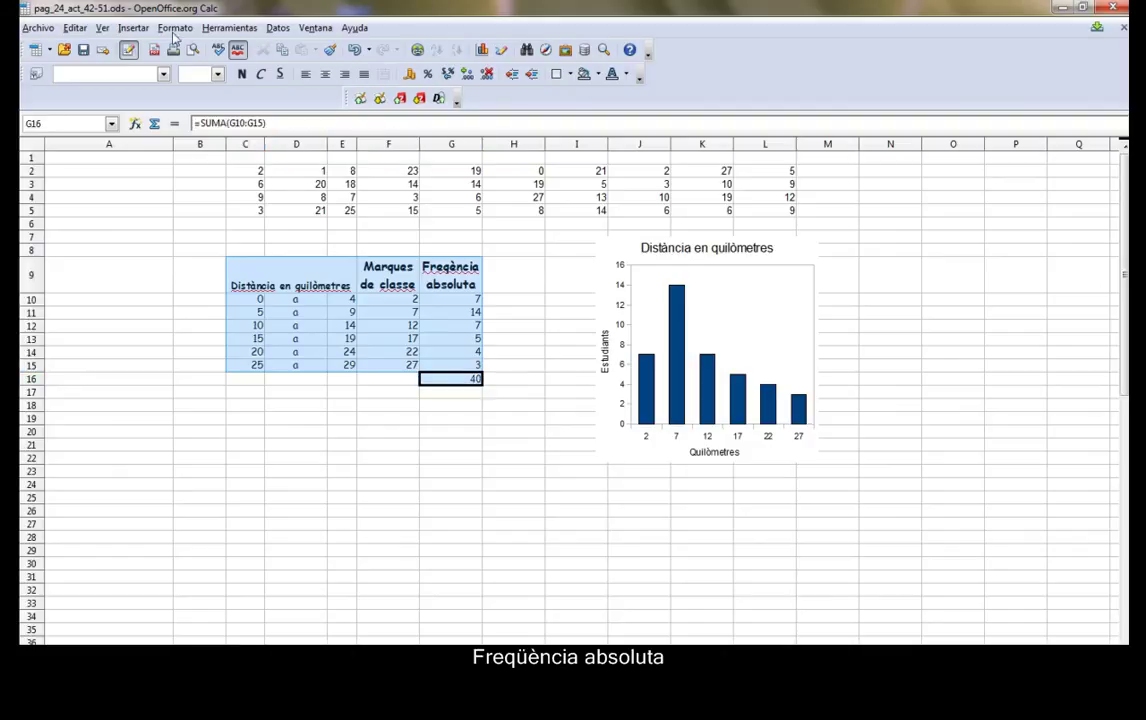
left_click(174, 28)
left_click(198, 67)
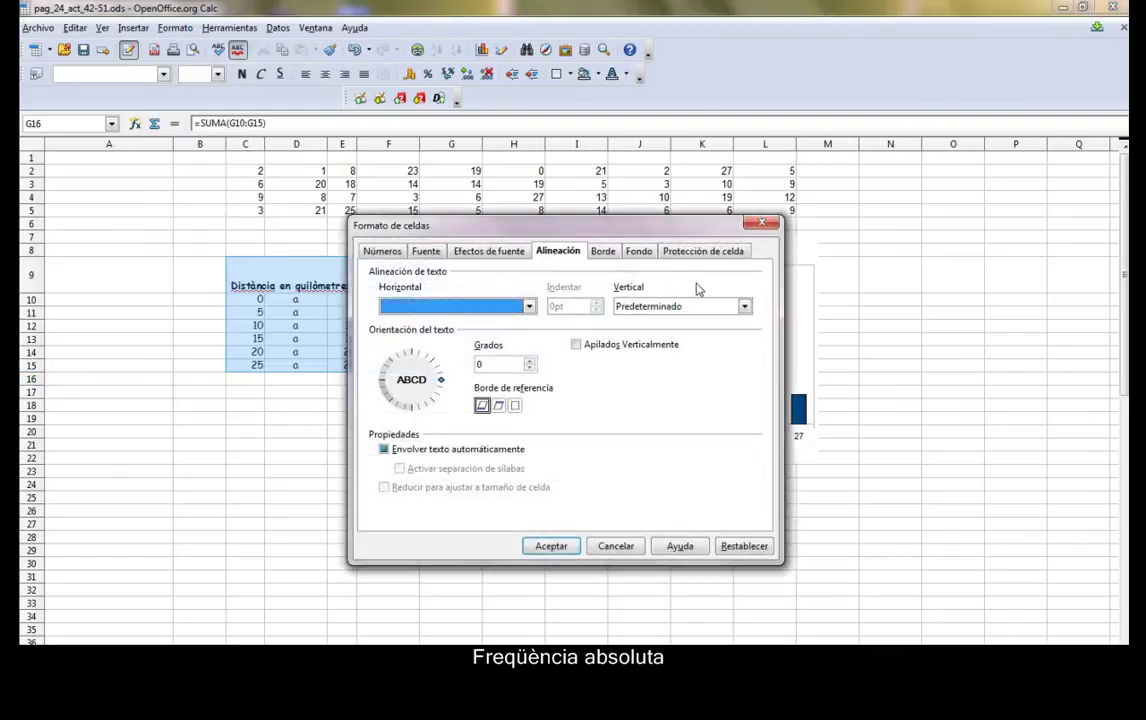
left_click(603, 252)
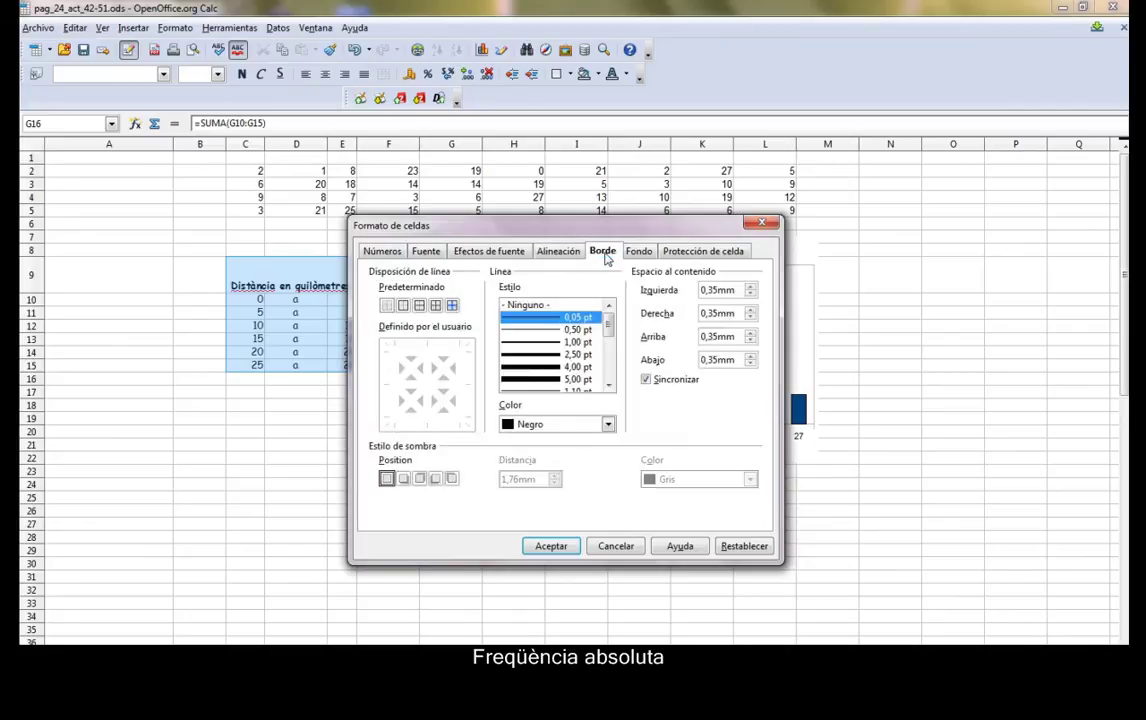
left_click(452, 305)
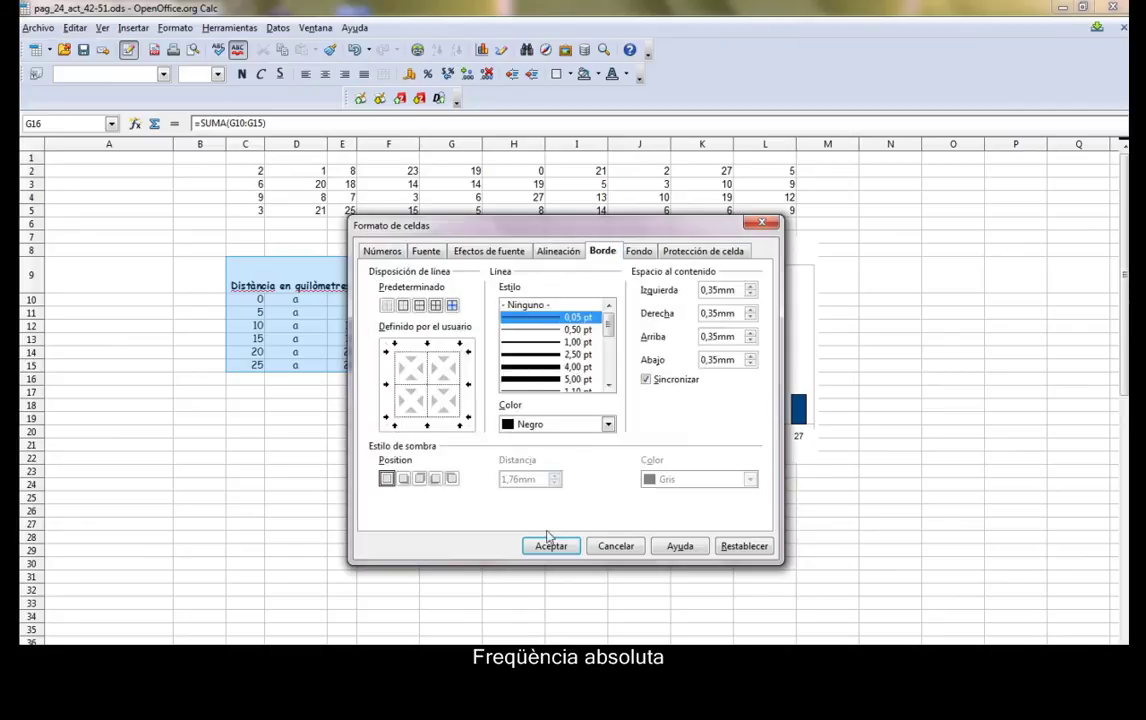
left_click(405, 479)
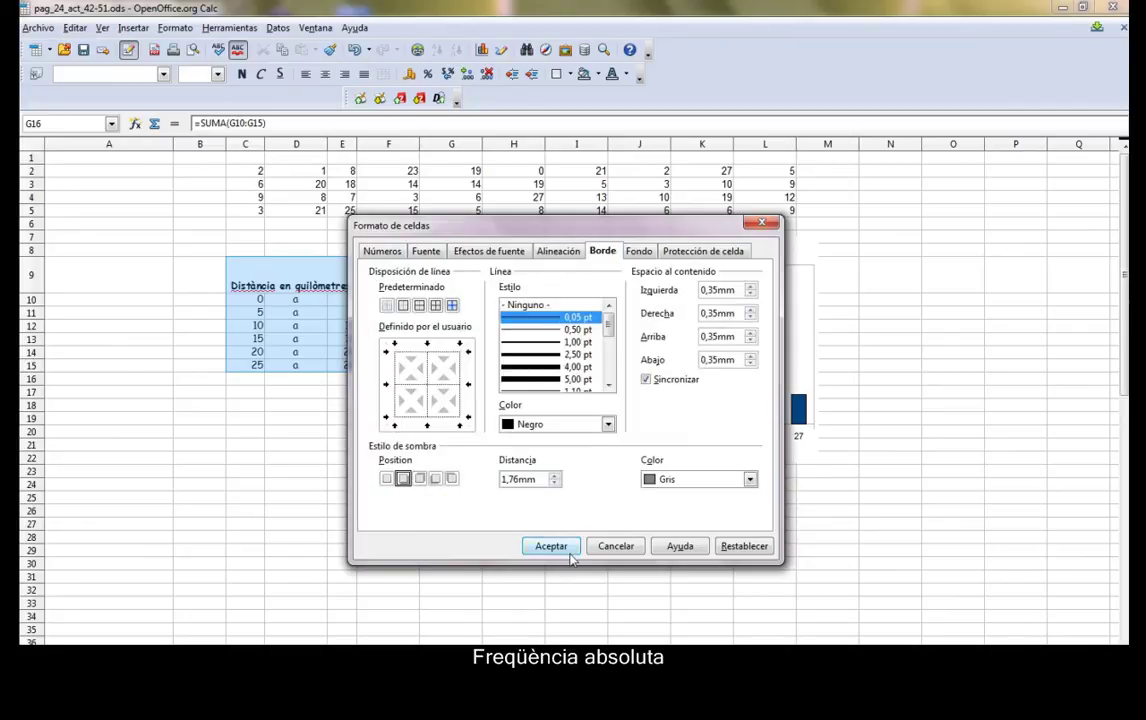
left_click(551, 546)
left_click(404, 486)
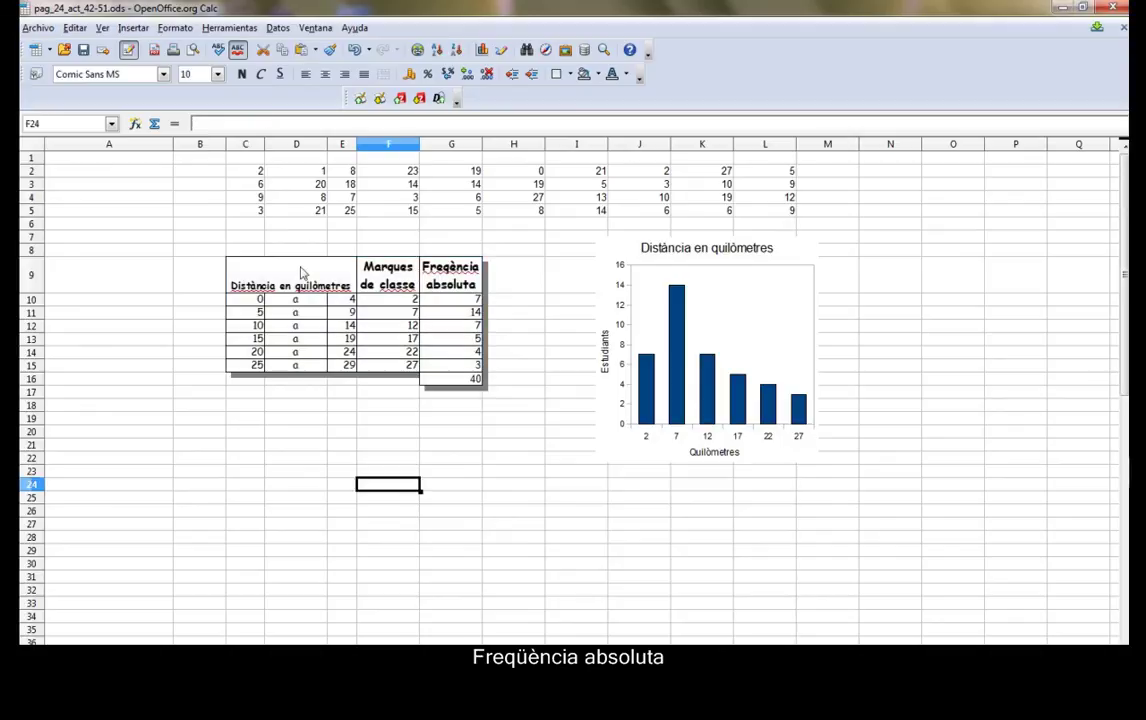
Fill cell F24 and the class limits C10:C15 and E10:E15 yellow.
left_click(597, 76)
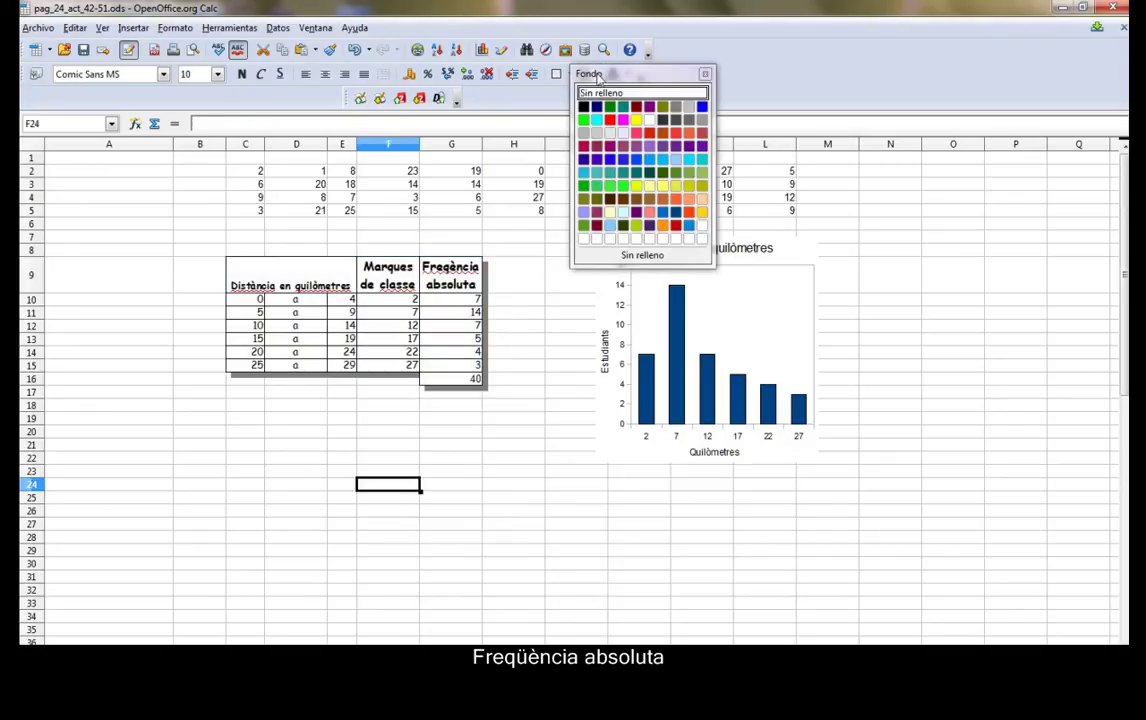
left_click(637, 186)
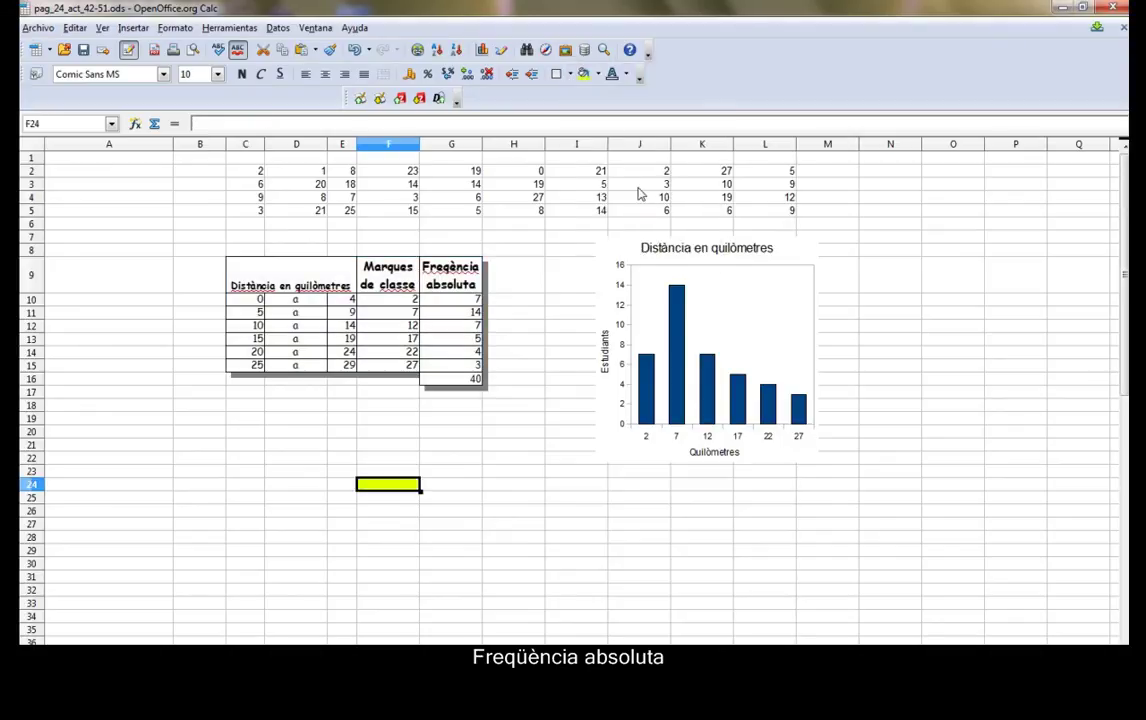
left_click_drag(259, 299, 255, 368)
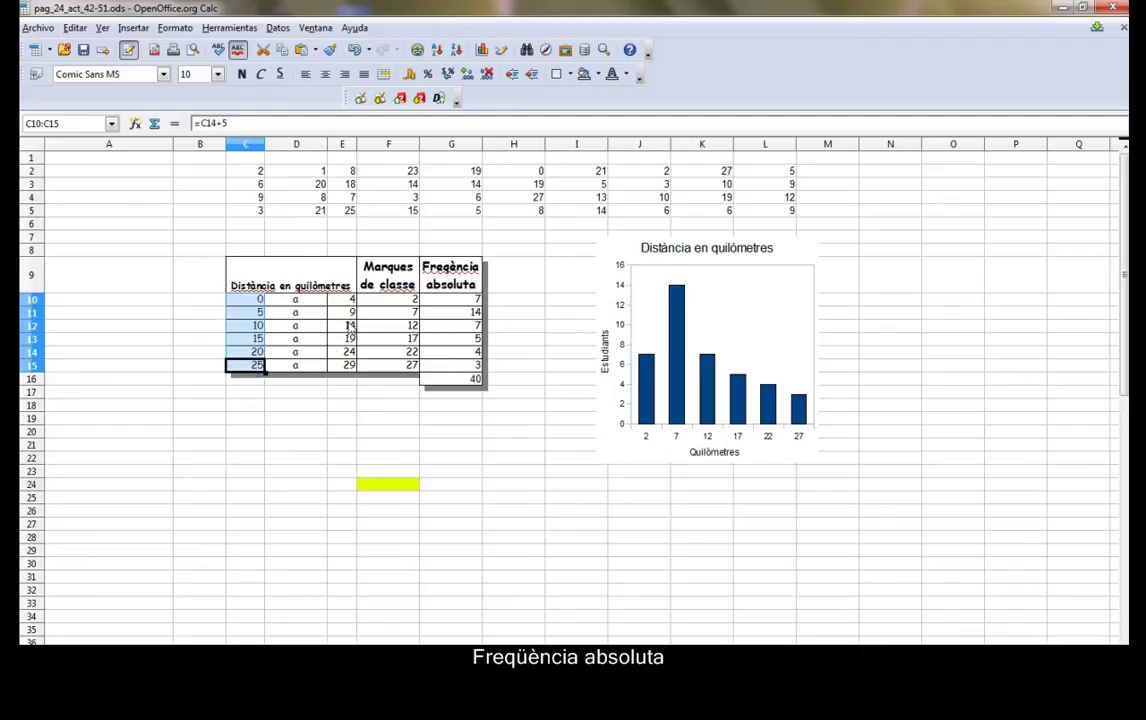
left_click_drag(345, 300, 350, 370)
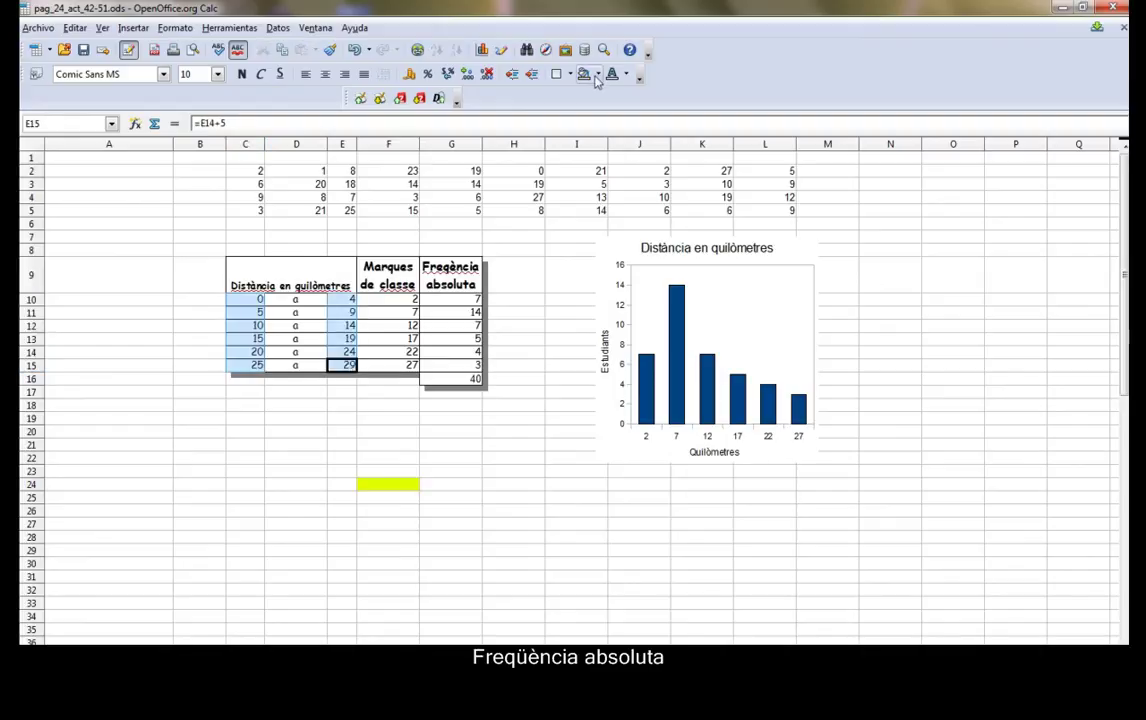
left_click(600, 78)
left_click(584, 172)
left_click(474, 425)
Give the heading row C9:G9 a light turquoise fill and F10:G15 a yellow fill.
left_click_drag(290, 280, 437, 289)
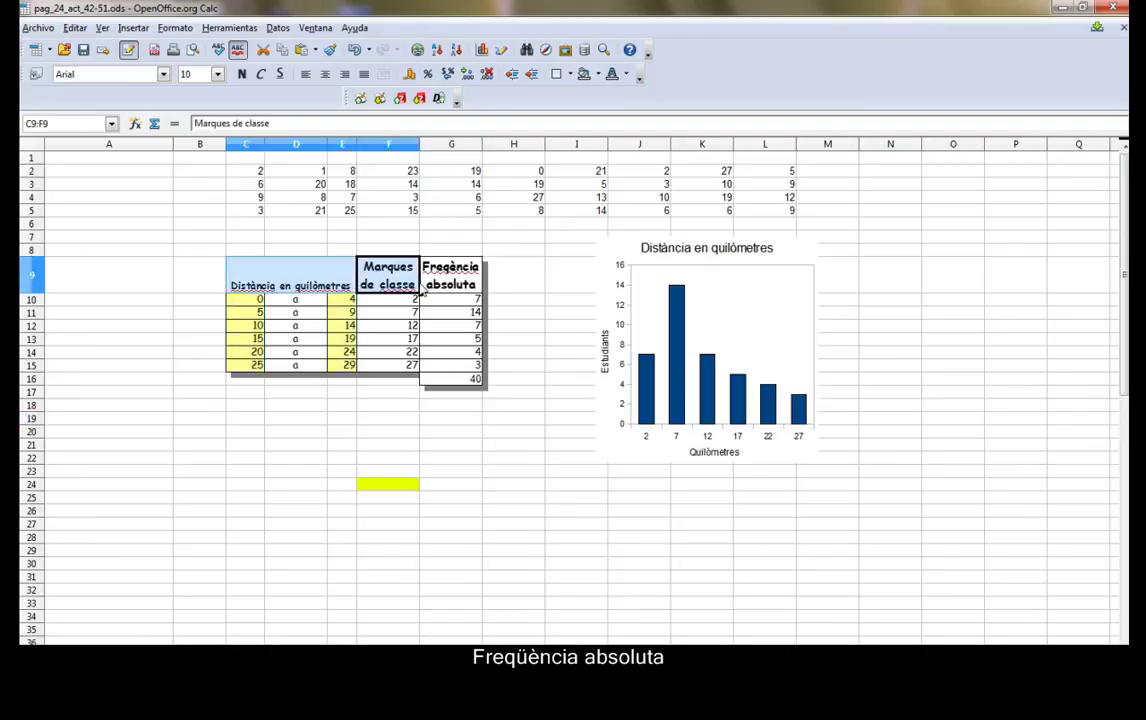
left_click(599, 75)
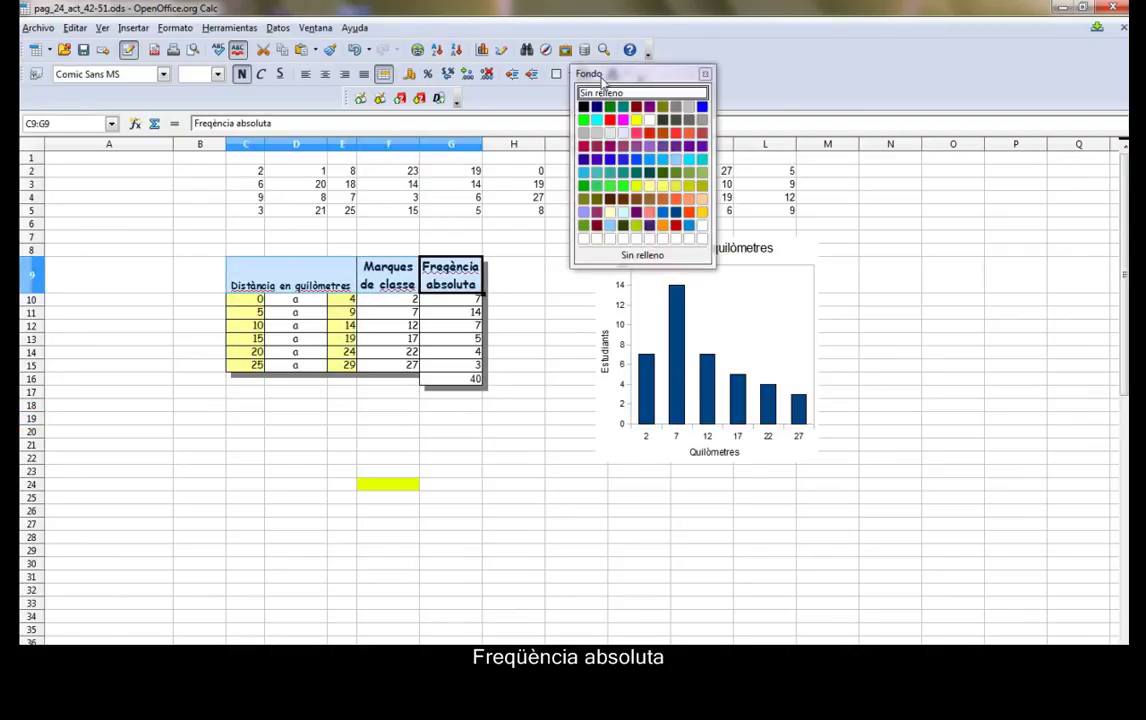
left_click(597, 120)
left_click(576, 312)
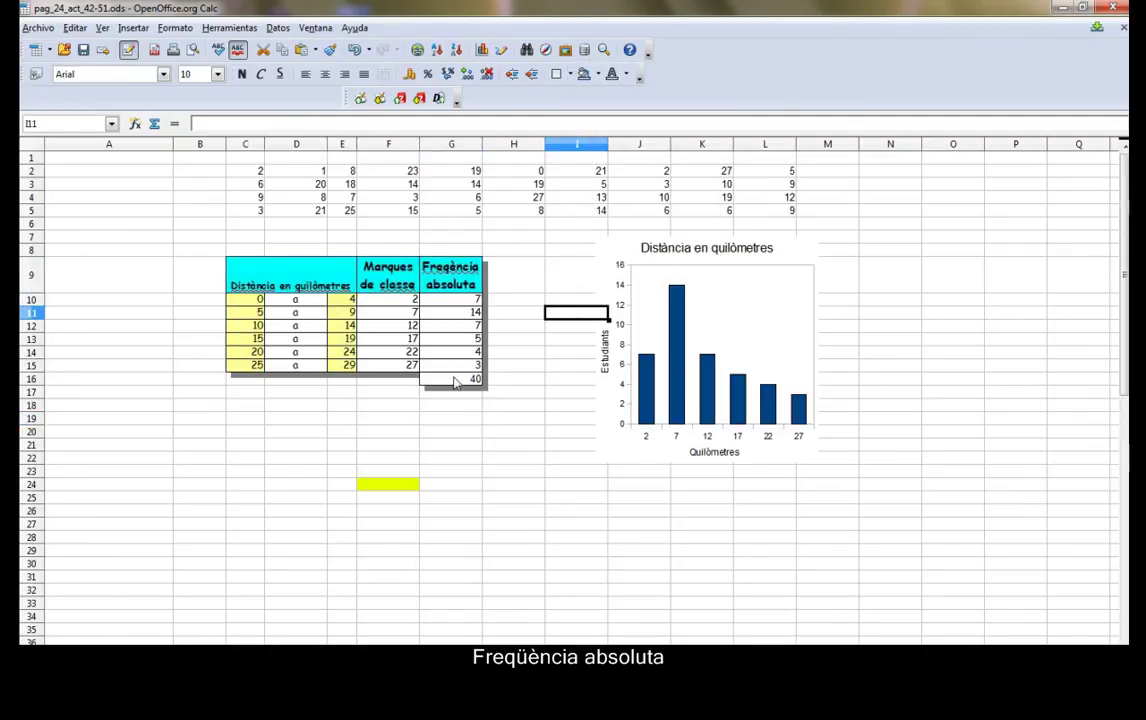
left_click_drag(385, 300, 455, 365)
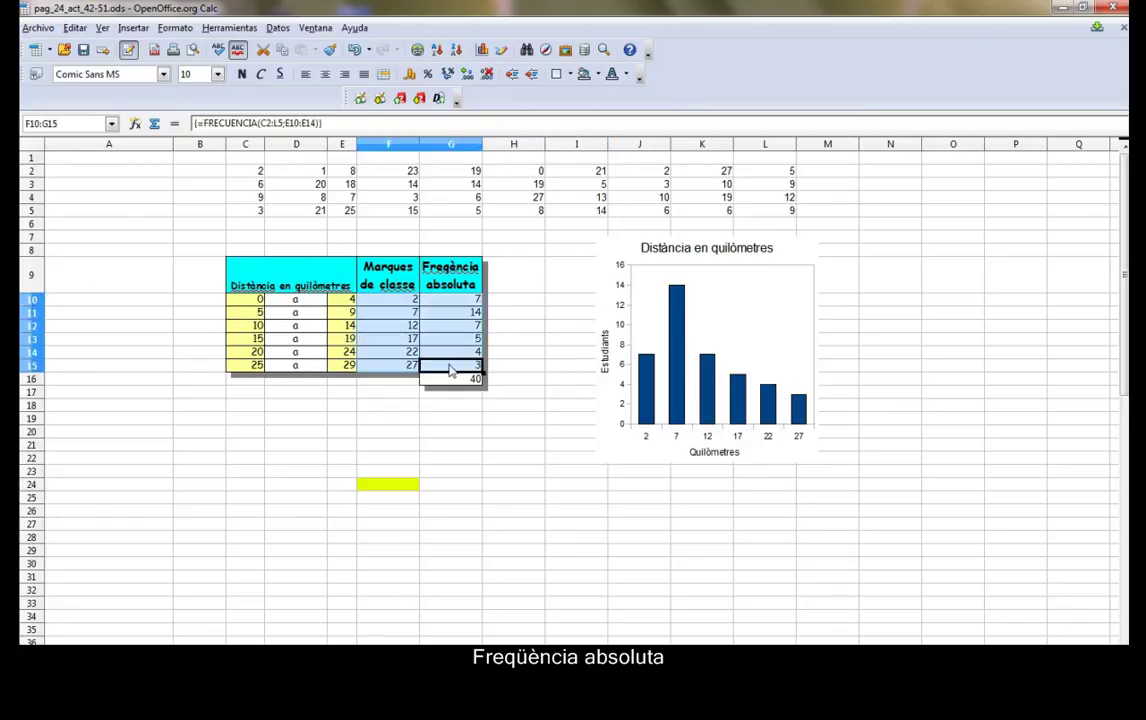
left_click(598, 75)
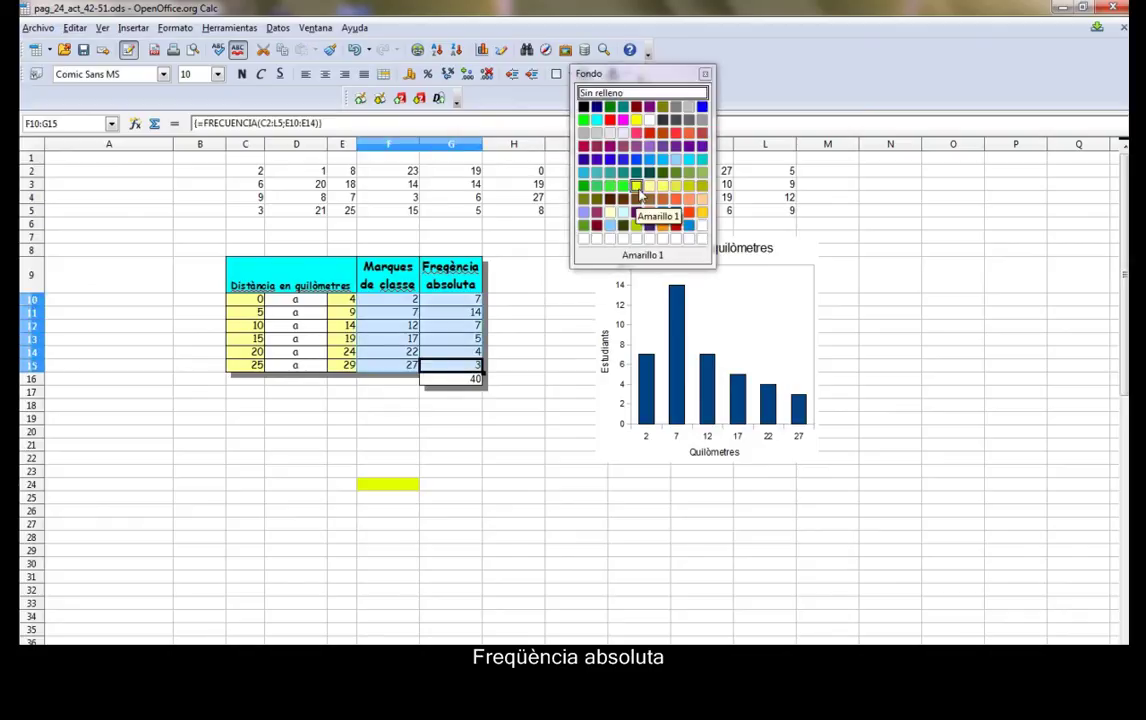
left_click(575, 176)
Fill the 'a' cells D11:D15 light lavender and the total G16 olive green.
left_click(310, 397)
left_click_drag(296, 313, 298, 368)
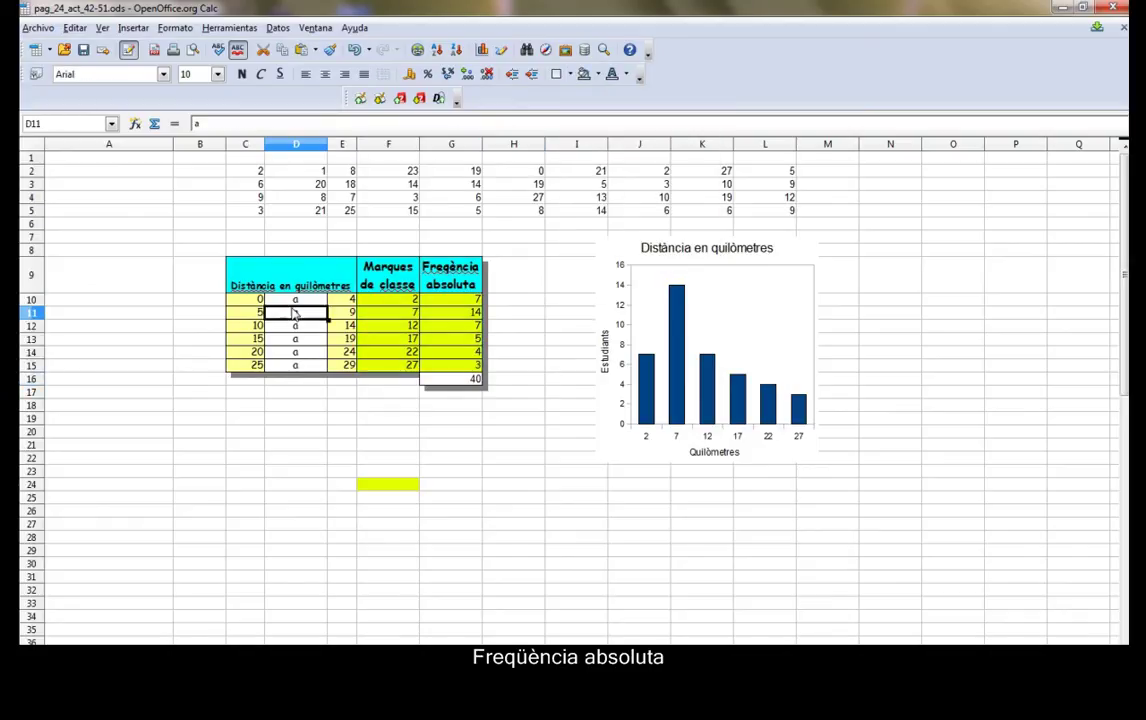
left_click(598, 74)
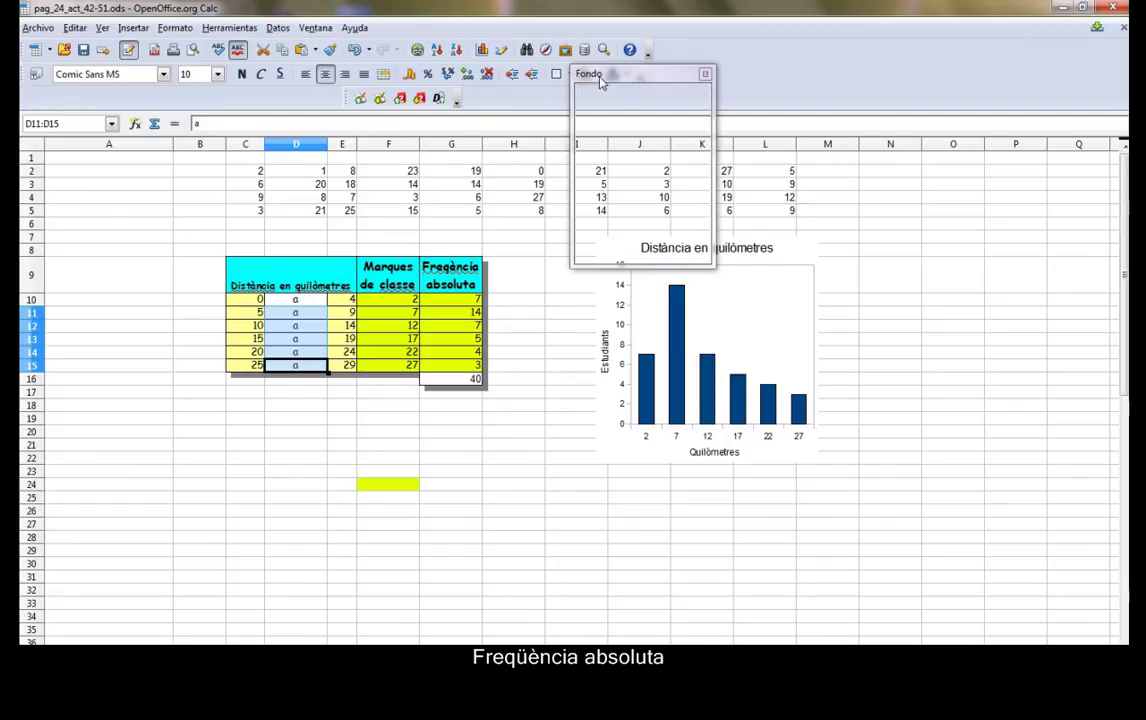
left_click(627, 140)
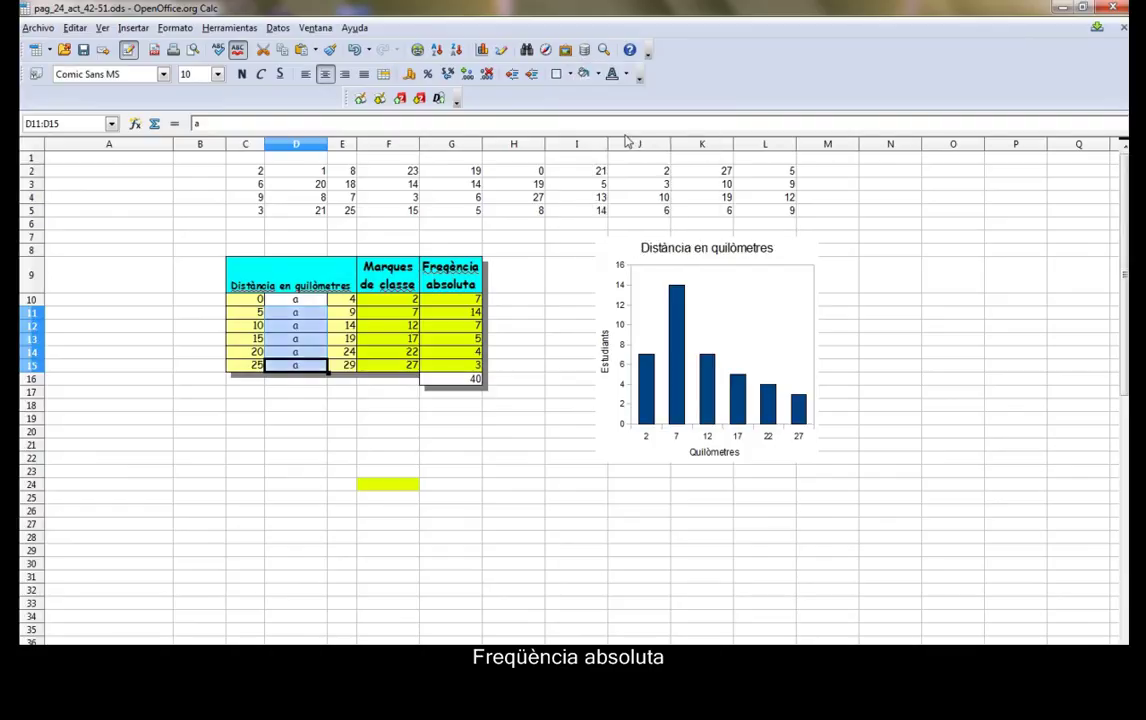
left_click(490, 379)
key("Left")
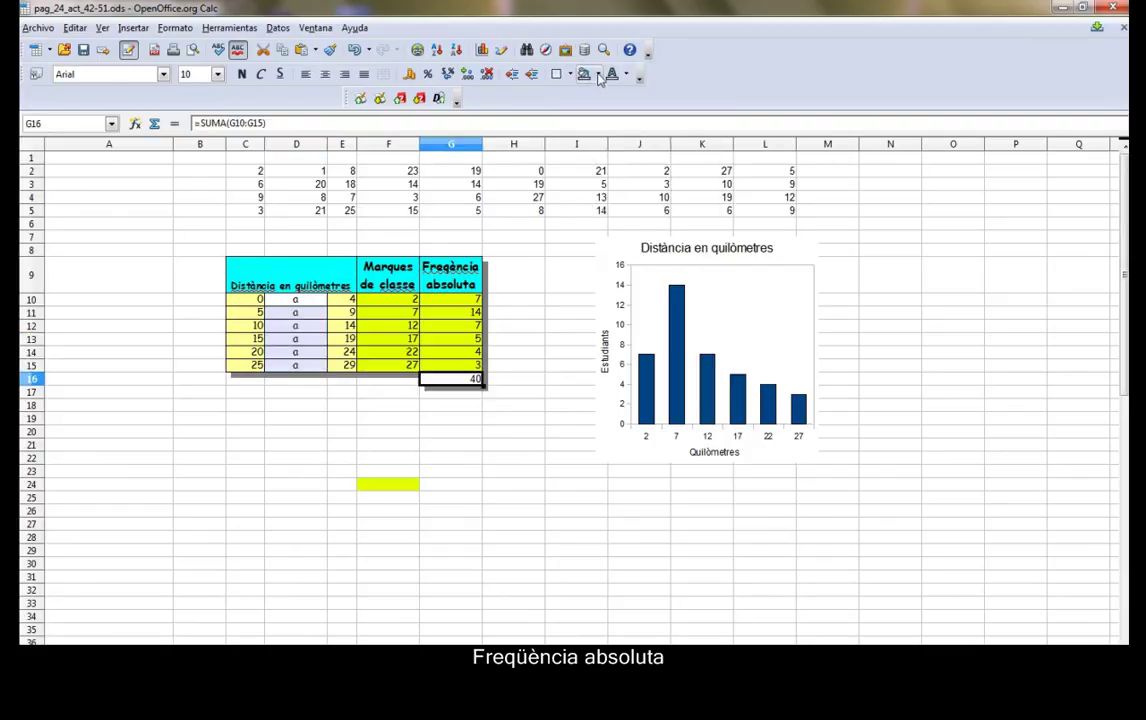
left_click(597, 74)
left_click(634, 230)
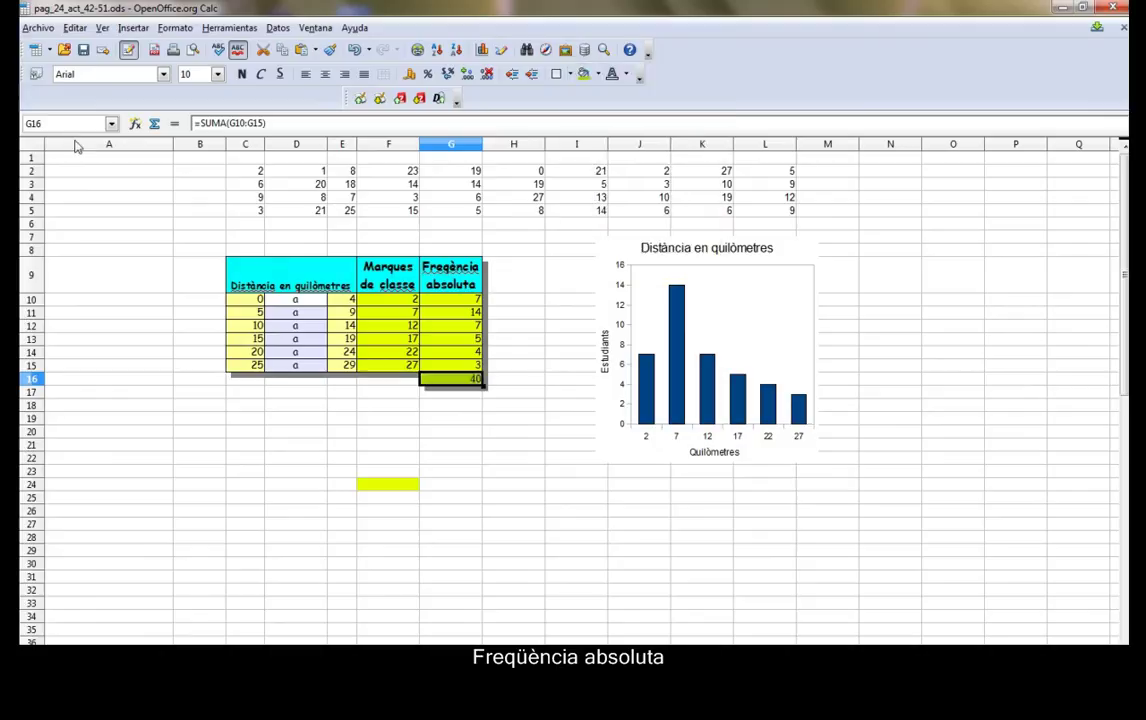
left_click(542, 326)
left_click(472, 432)
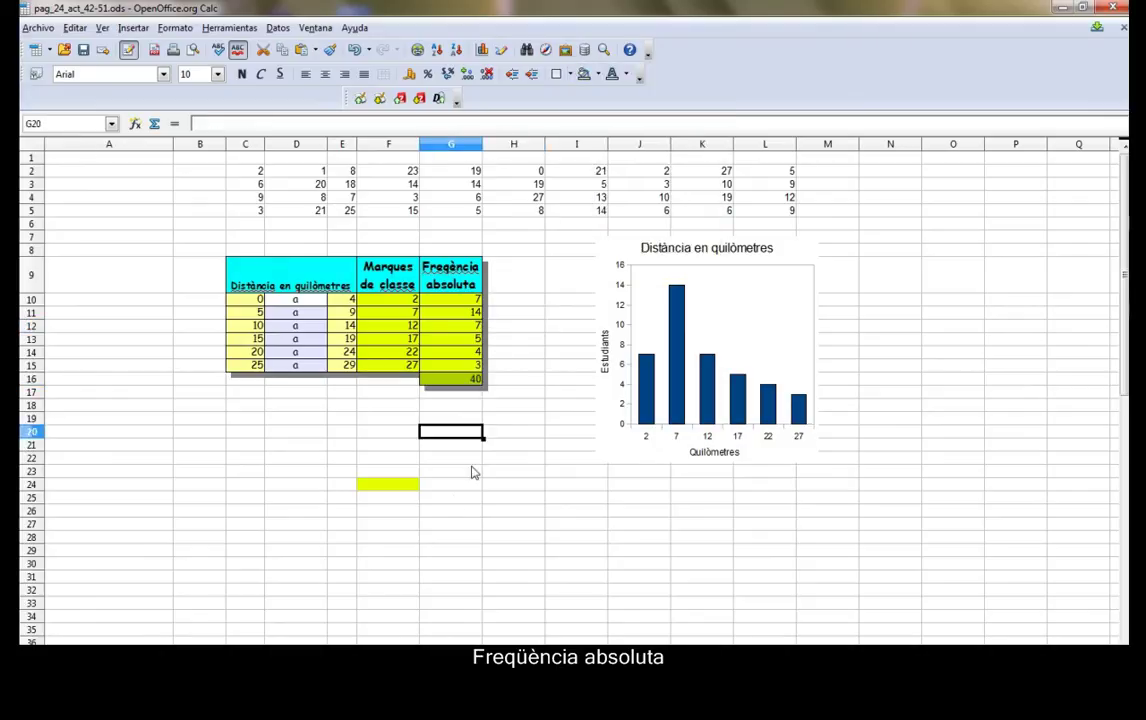
Clear cell F24 and remove its yellow fill.
left_click(406, 488)
key("BackSpace")
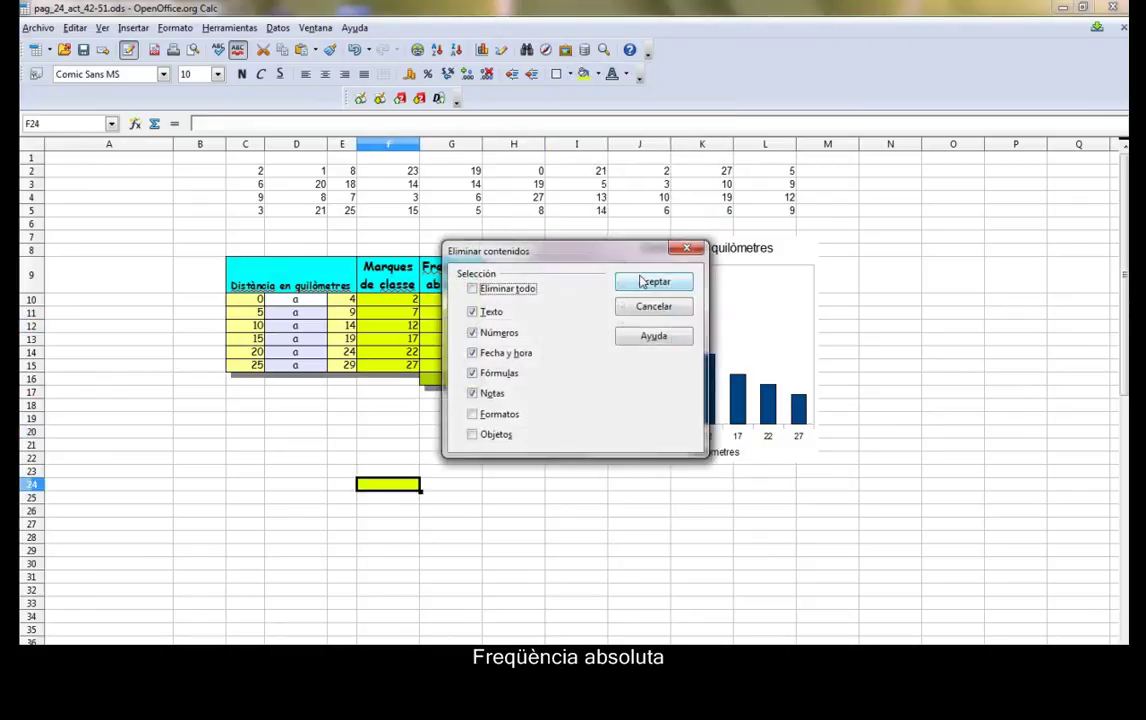
key("Return")
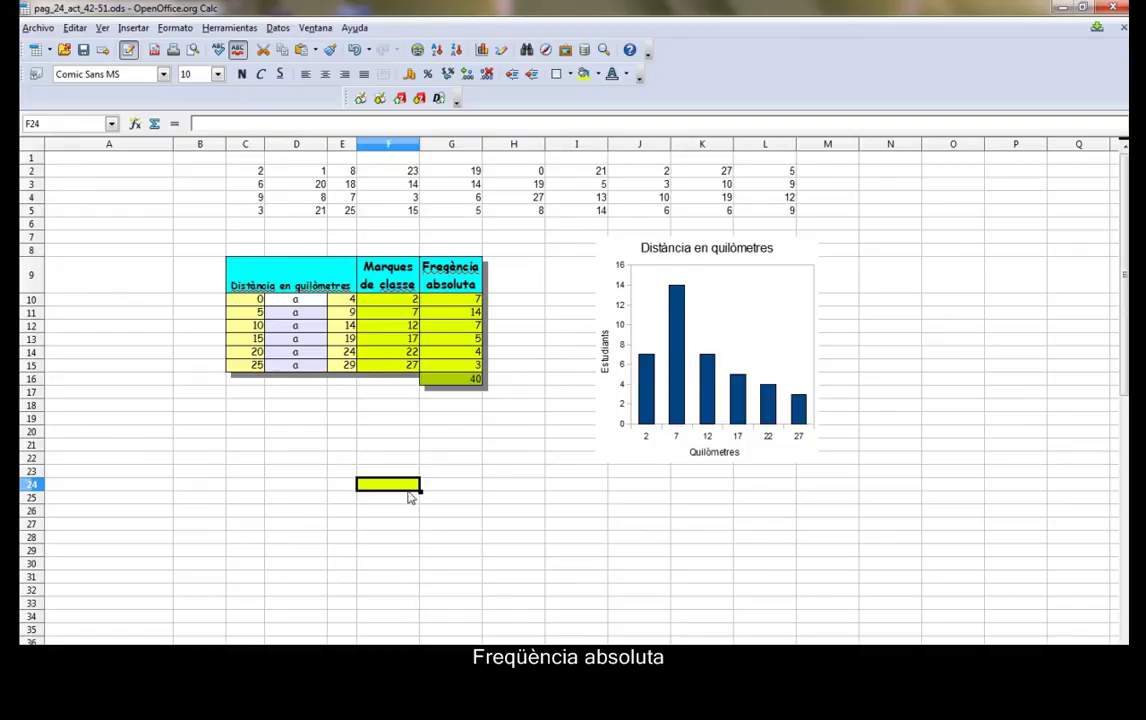
left_click(592, 74)
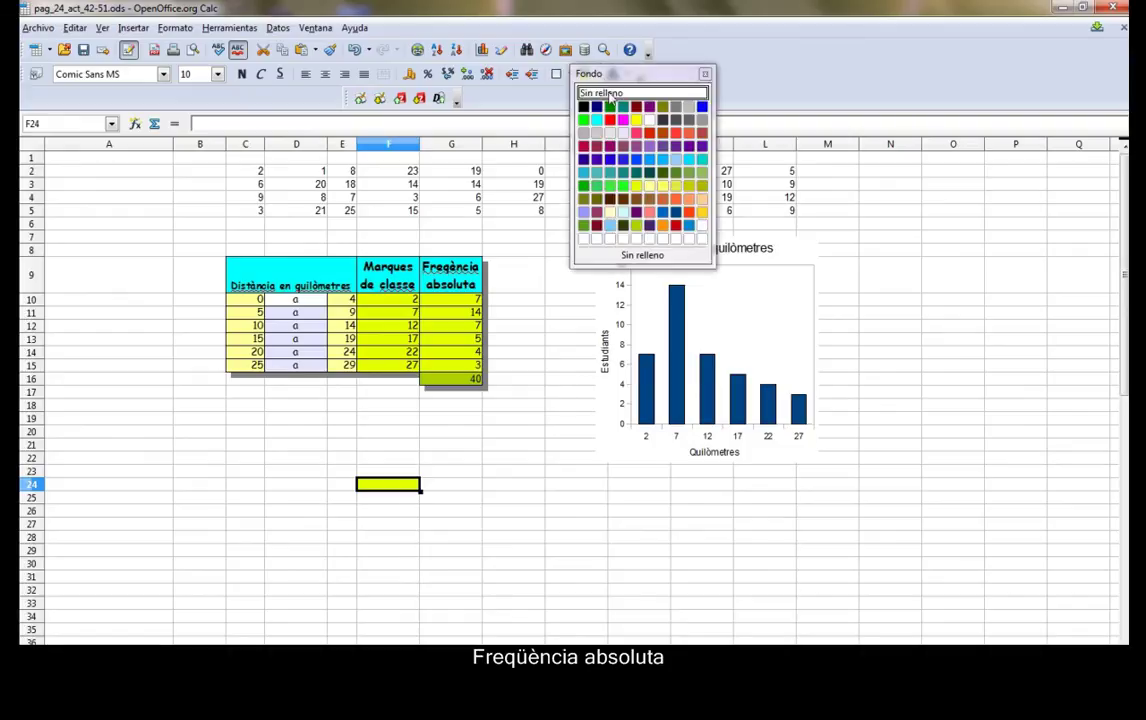
left_click(608, 95)
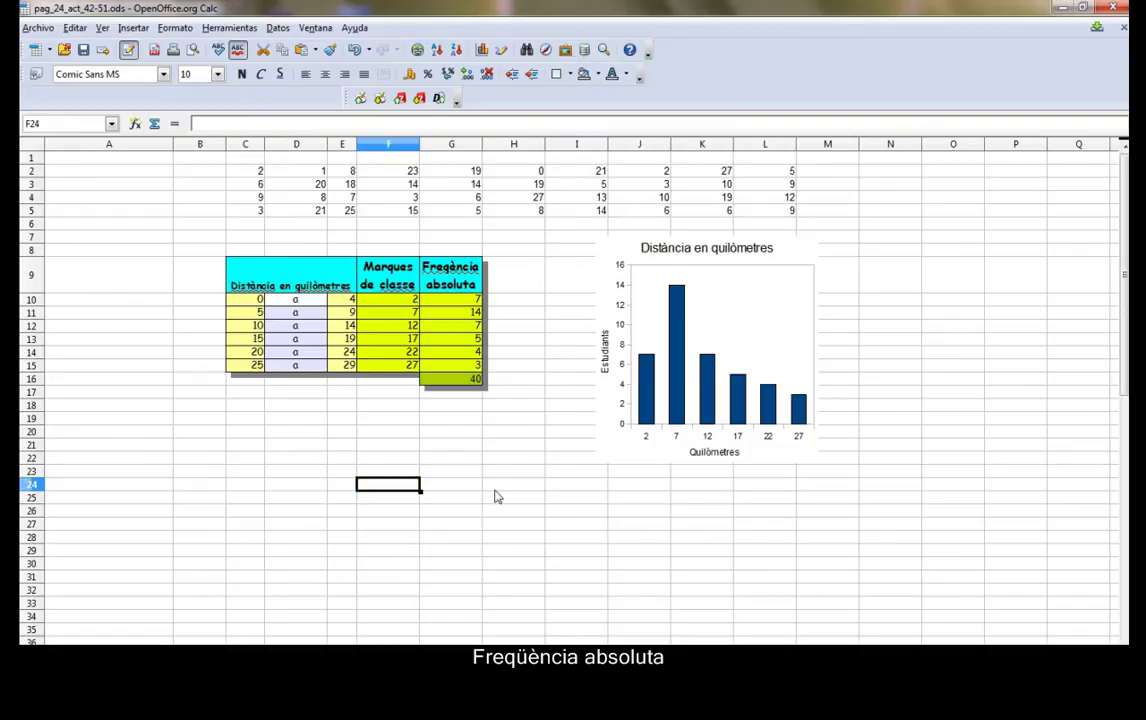
Set the bar series spacing to 0 so the histogram bars touch.
left_click(647, 391)
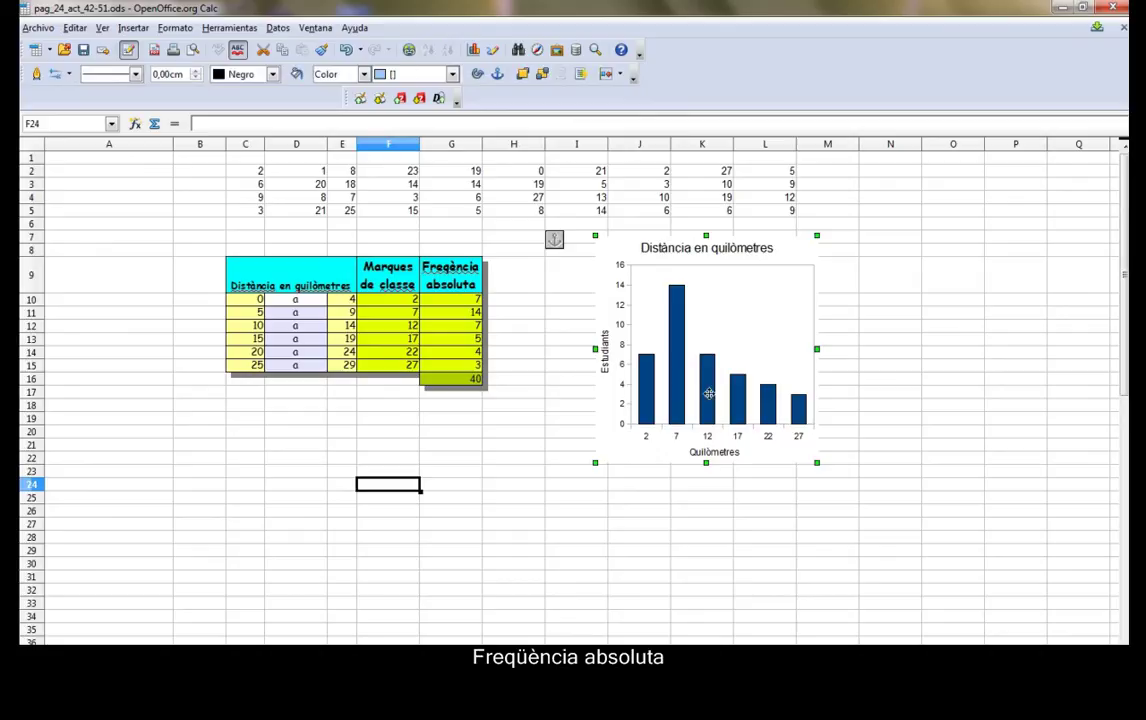
left_click(718, 498)
left_click(737, 393)
double_click(737, 393)
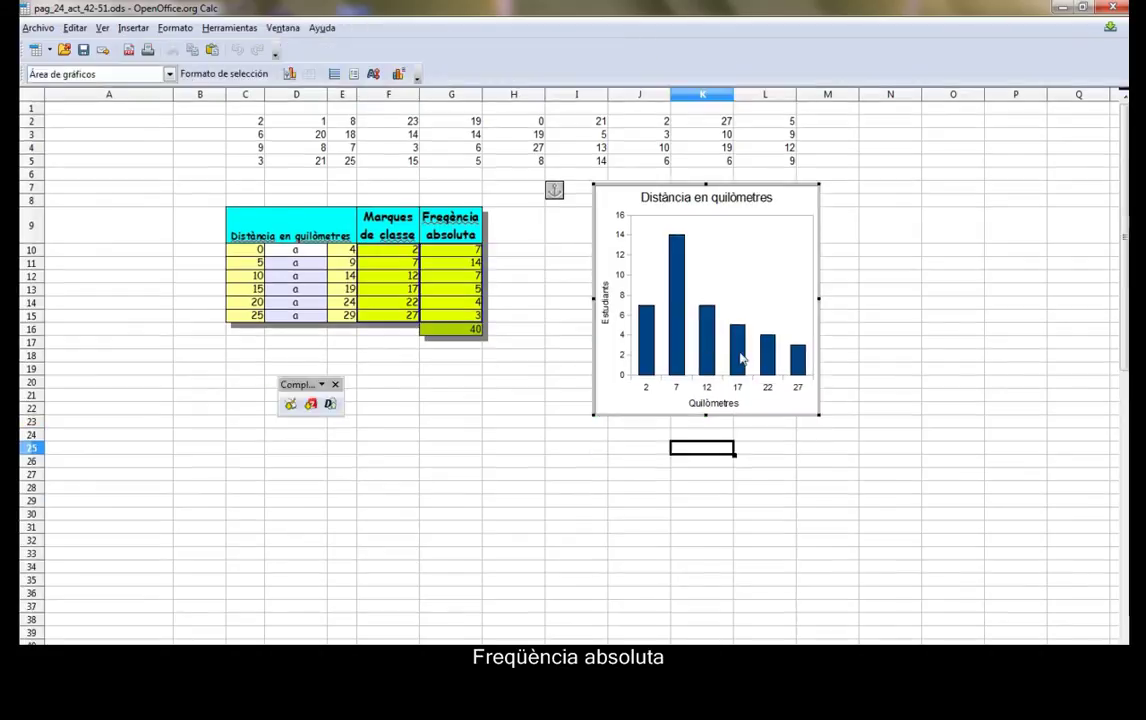
double_click(741, 360)
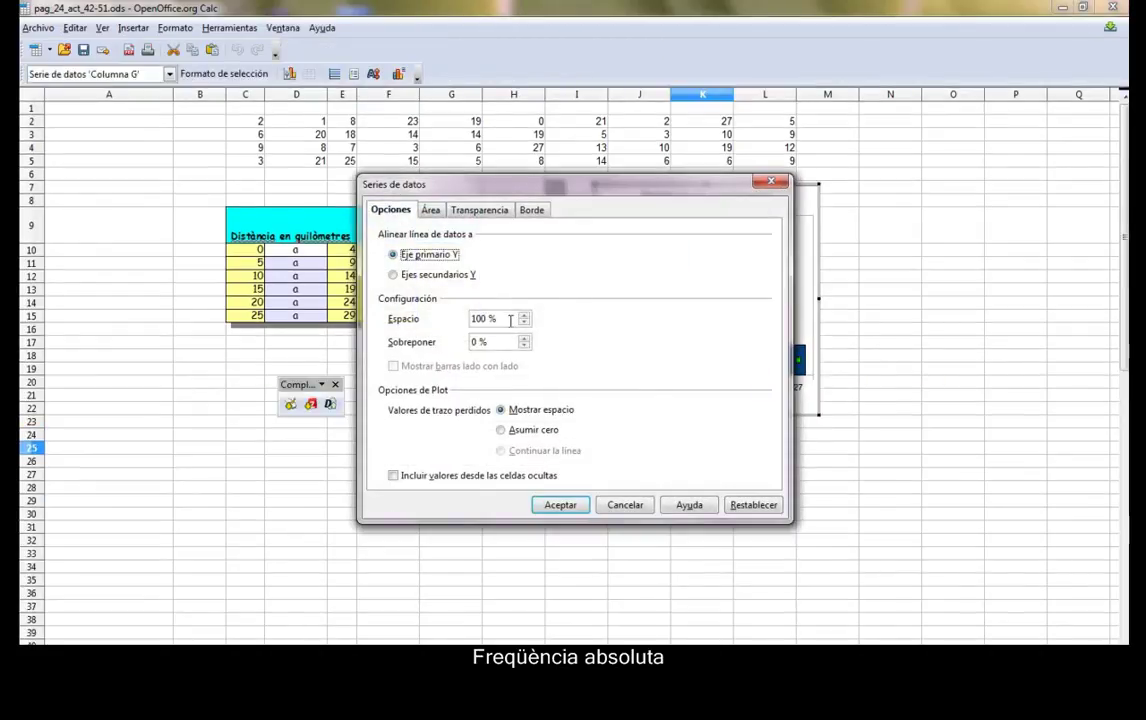
left_click_drag(510, 320, 453, 319)
type("0")
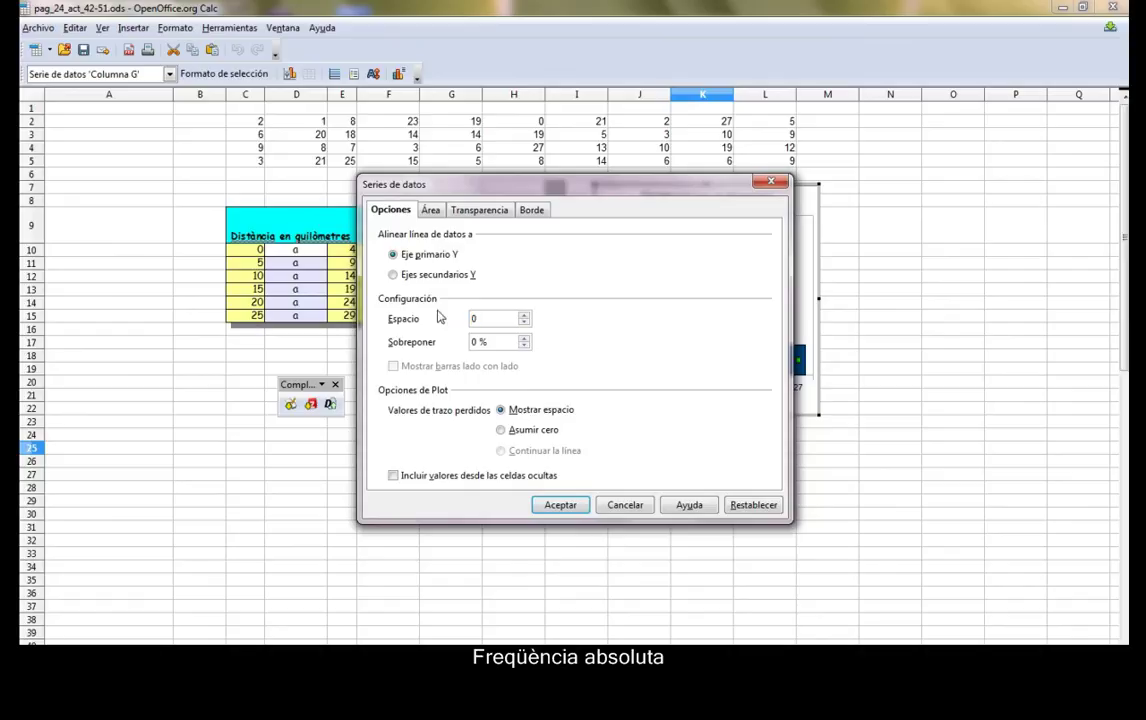
left_click(556, 505)
Widen the histogram and move it left, right next to the table.
left_click(845, 384)
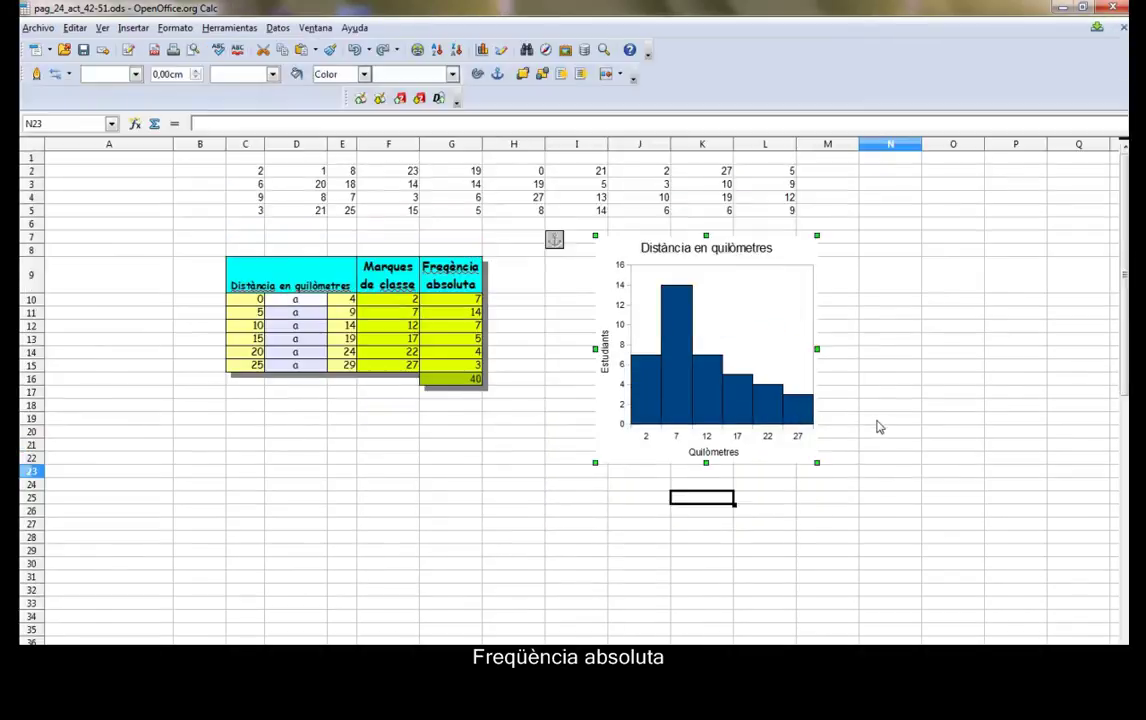
left_click(815, 240)
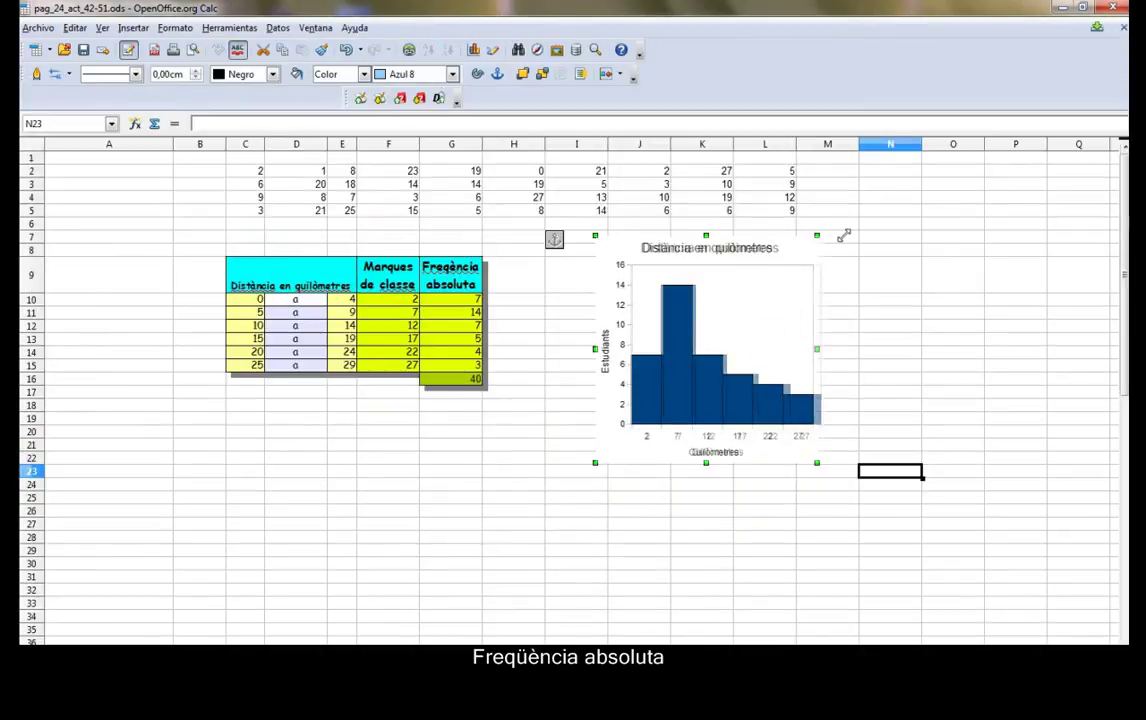
left_click_drag(817, 235, 873, 228)
left_click(645, 567)
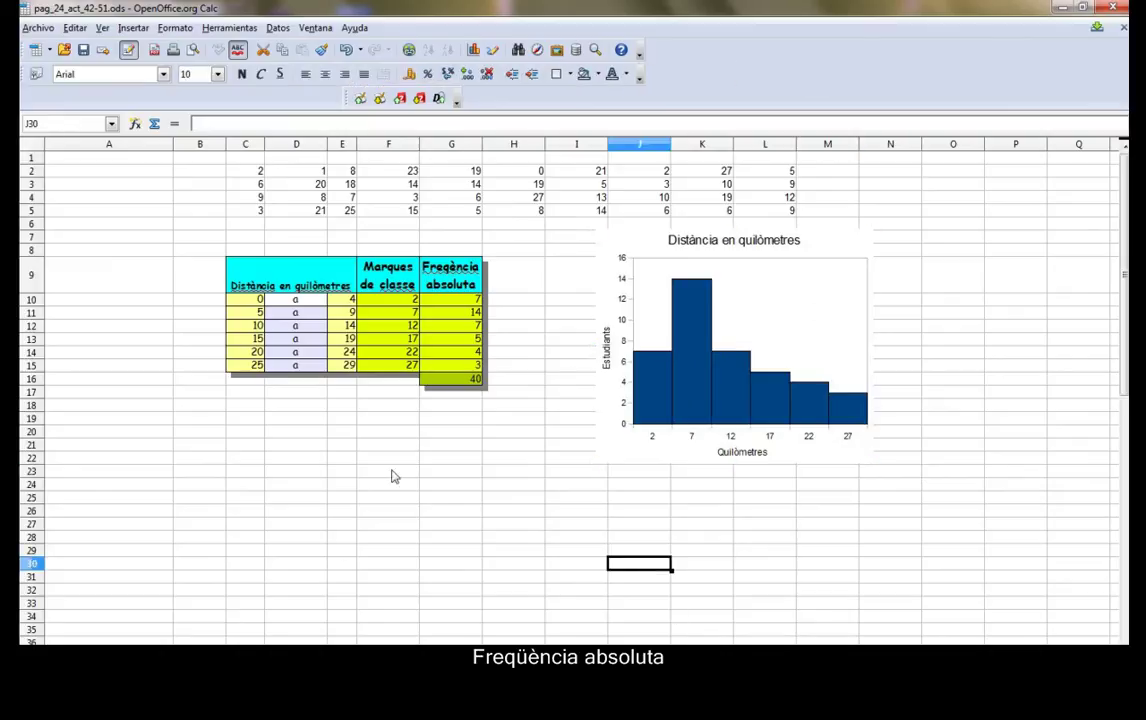
left_click(624, 445)
left_click_drag(628, 437, 525, 426)
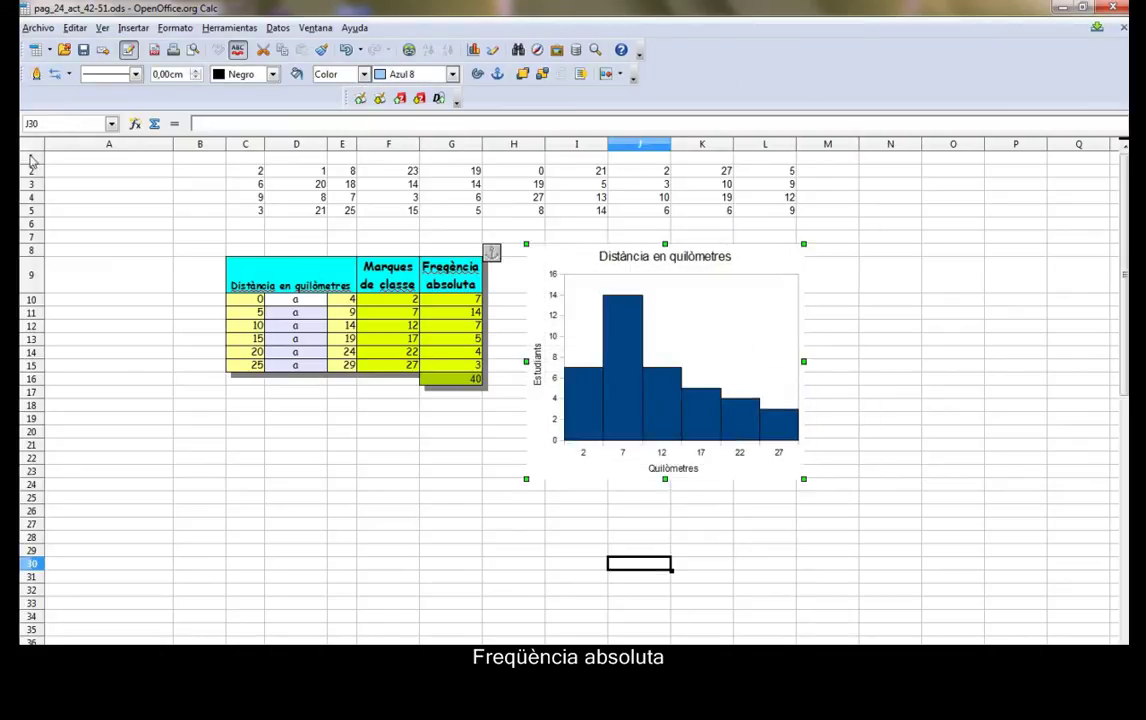
left_click_drag(108, 158, 108, 212)
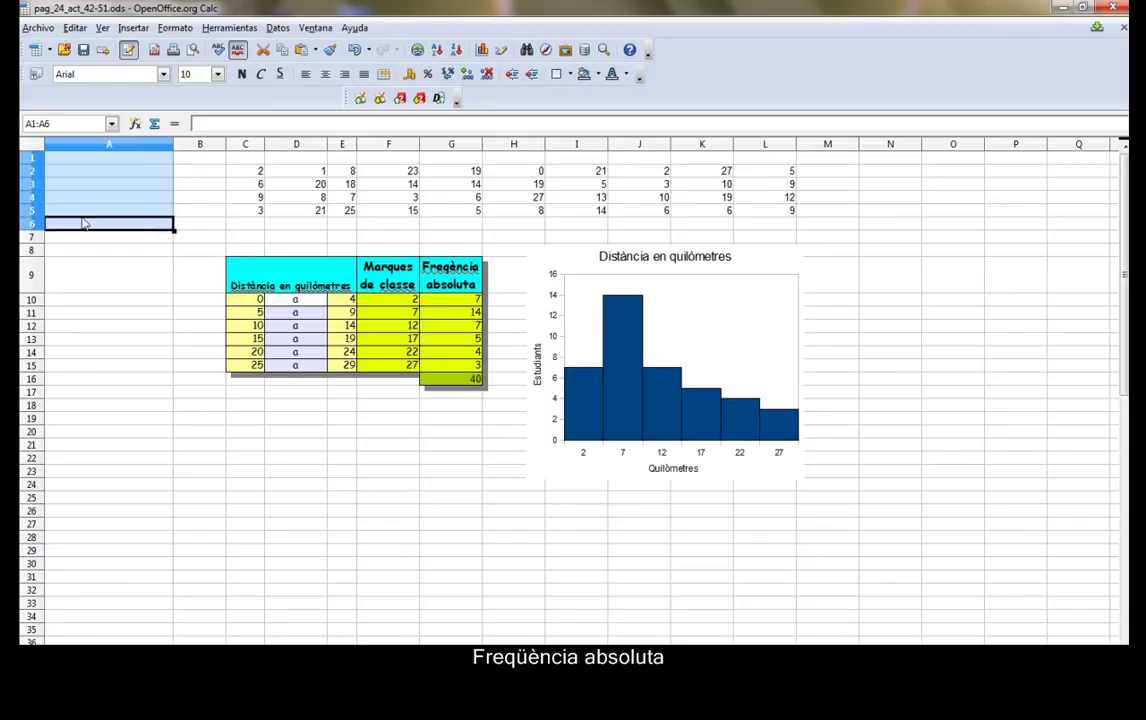
Hide rows 1 to 6 holding the raw distance data.
left_click_drag(41, 225, 38, 229)
left_click(172, 28)
left_click(190, 66)
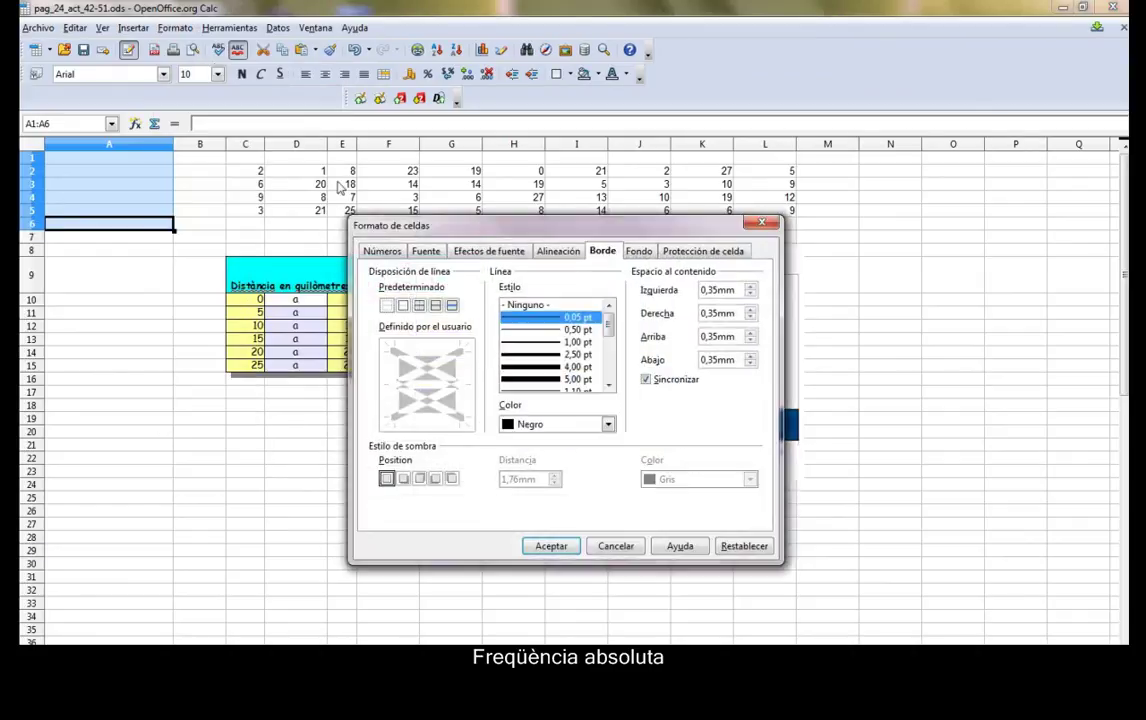
left_click(761, 222)
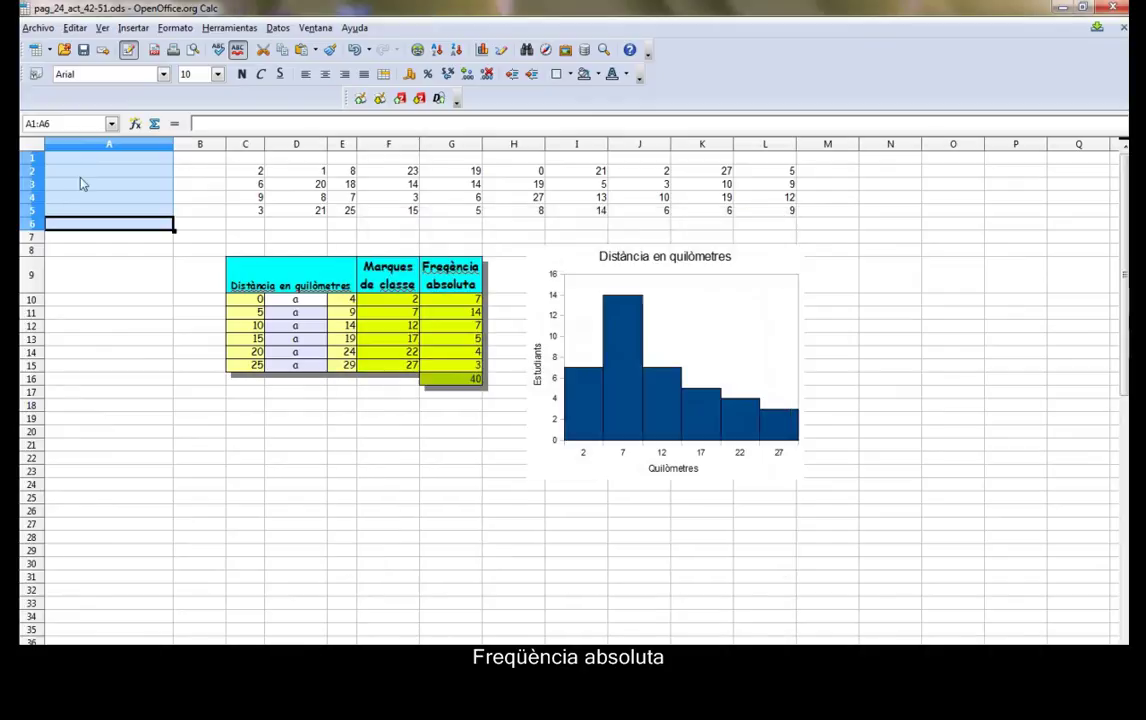
right_click(43, 164)
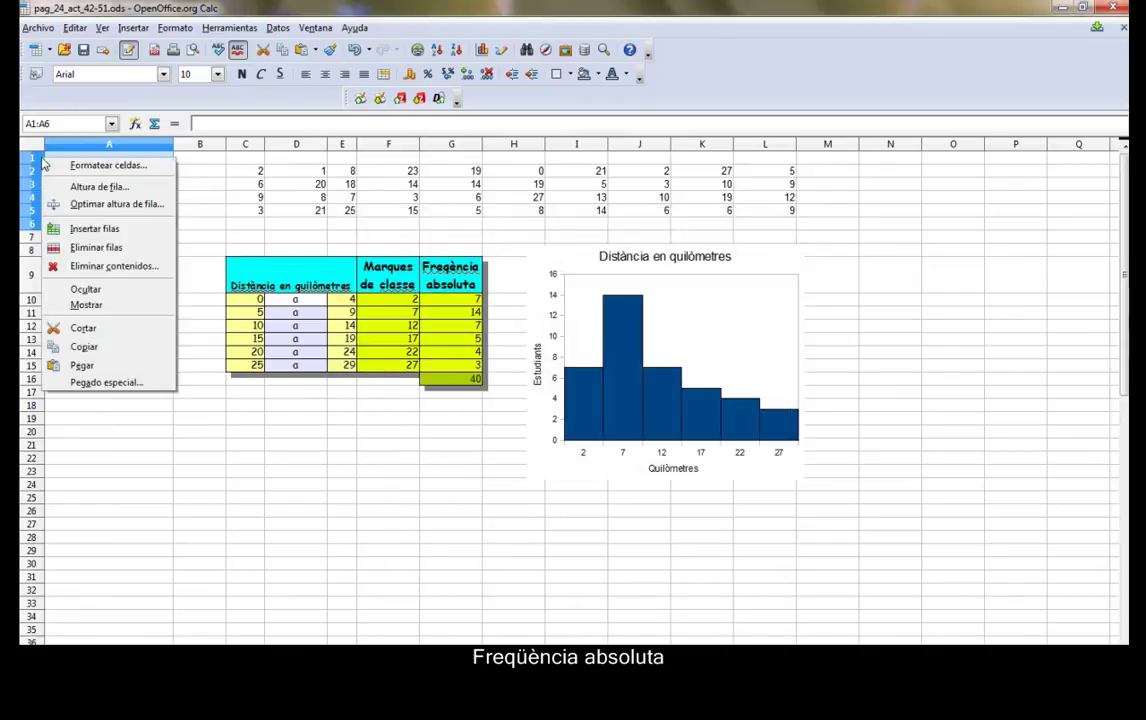
left_click(86, 289)
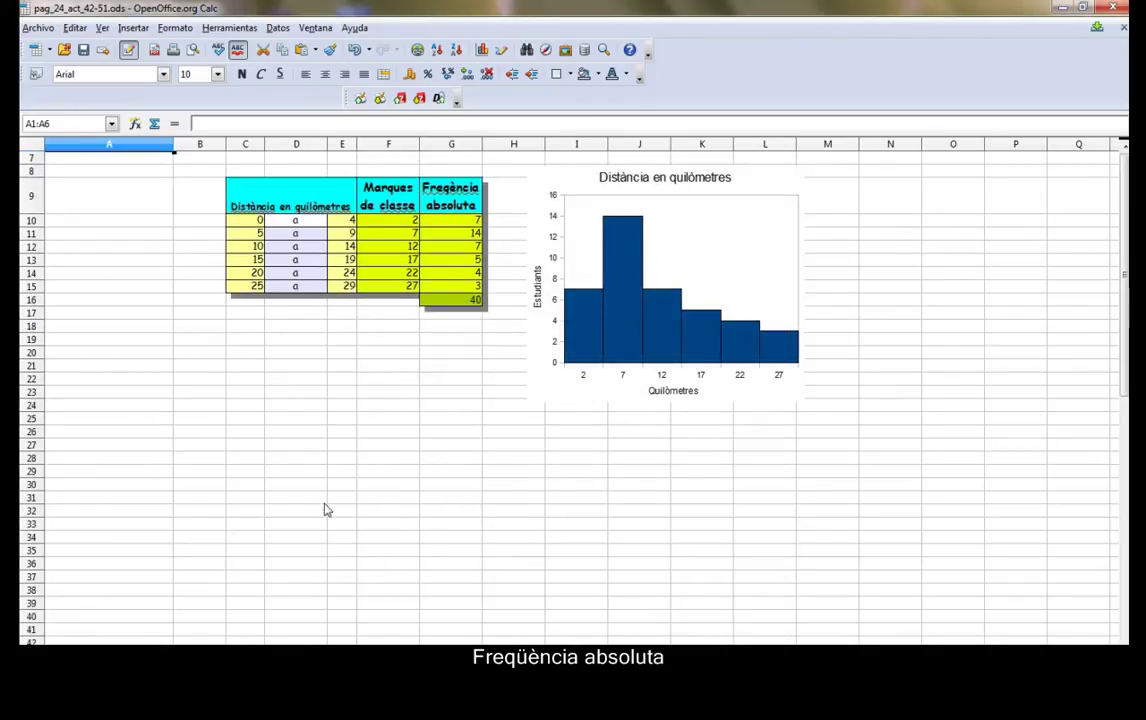